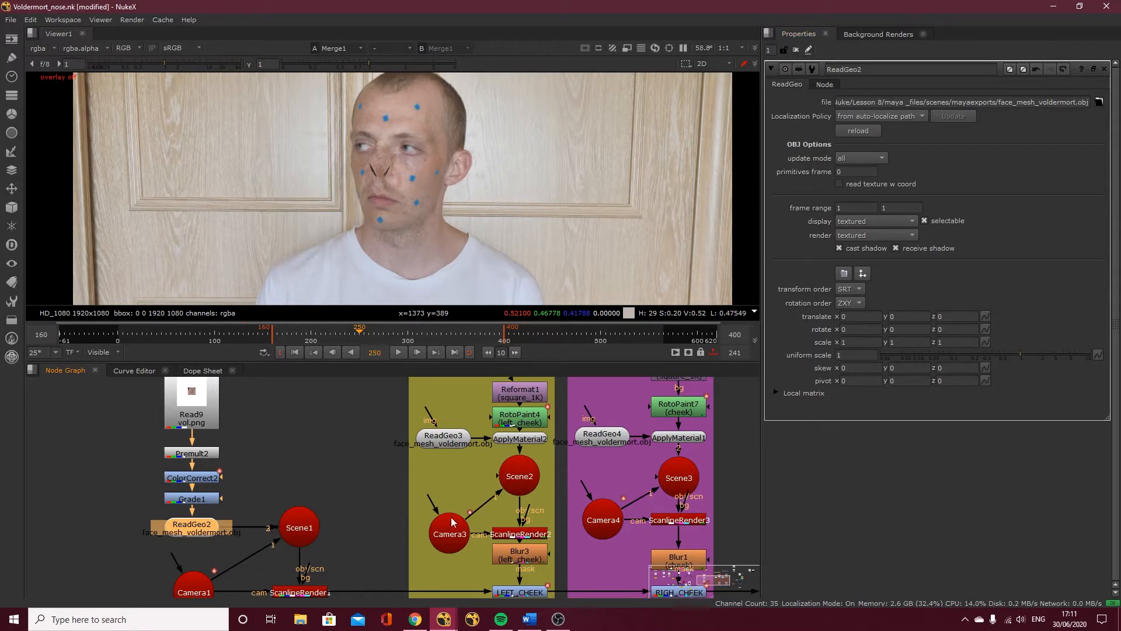
# Examine the nose projection nodes and the two cheek colour-correction groups in the node graph.
pyautogui.scroll(-5, 394, 495)
pyautogui.moveTo(359, 518); pyautogui.dragTo(357, 521, button='middle')
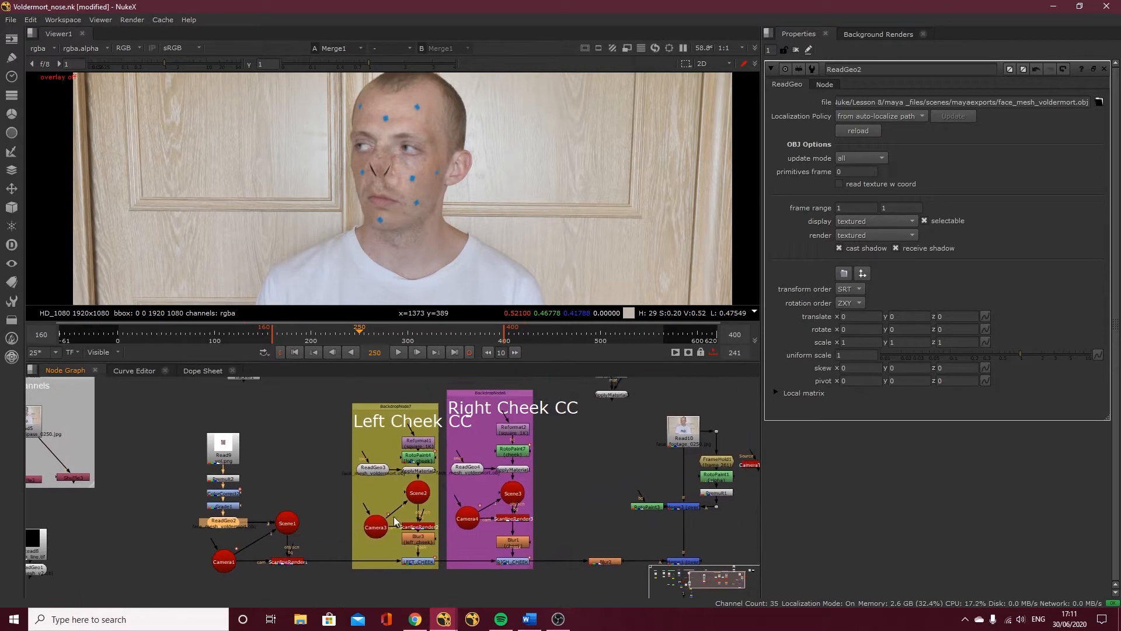
pyautogui.scroll(3, 499, 576)
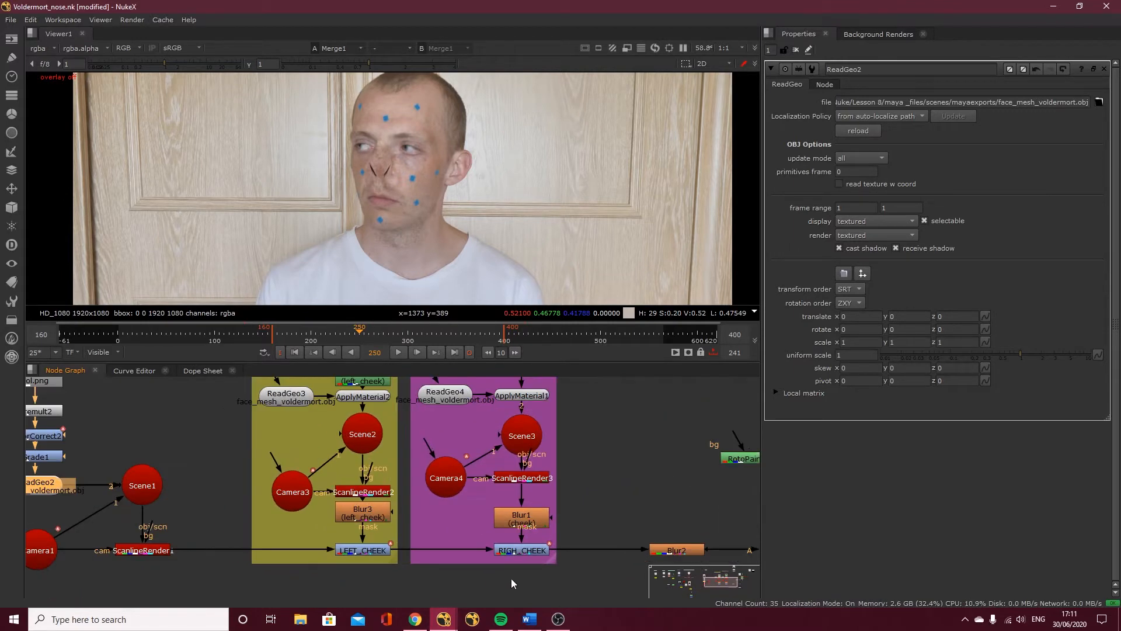
pyautogui.scroll(-3, 439, 500)
pyautogui.moveTo(134, 400); pyautogui.dragTo(289, 550)
pyautogui.scroll(3, 198, 410)
pyautogui.moveTo(331, 482); pyautogui.dragTo(223, 492, button='middle')
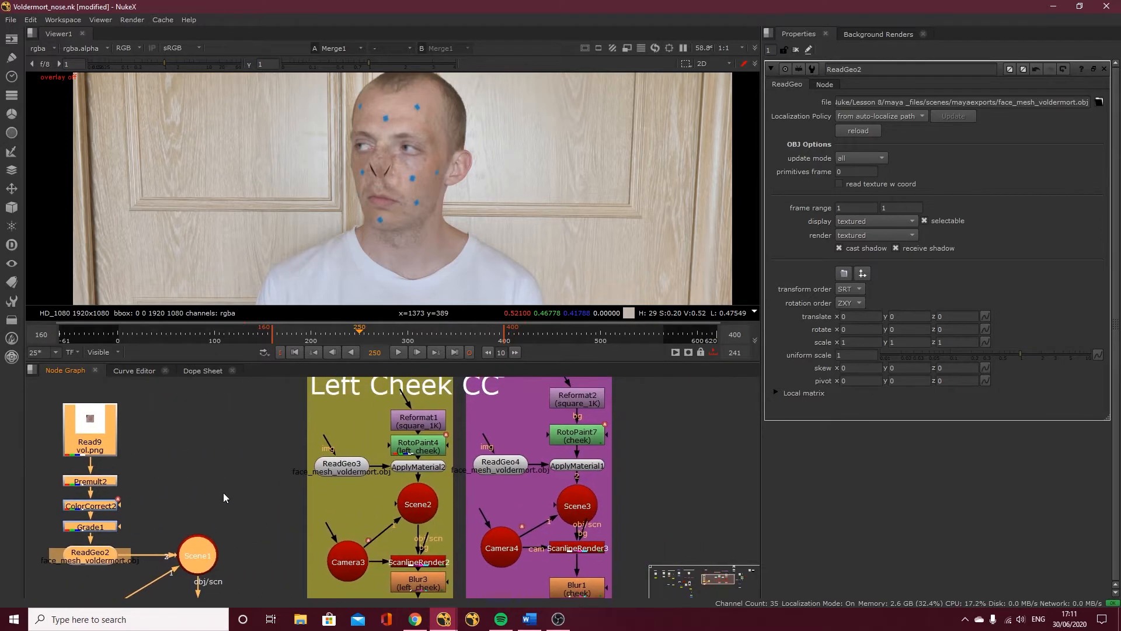
# Spread the Left Cheek CC and Right Cheek CC backdrops apart, moving each slightly away from the other with its nodes.
pyautogui.moveTo(415, 437); pyautogui.dragTo(345, 449, button='middle')
pyautogui.scroll(-3, 344, 448)
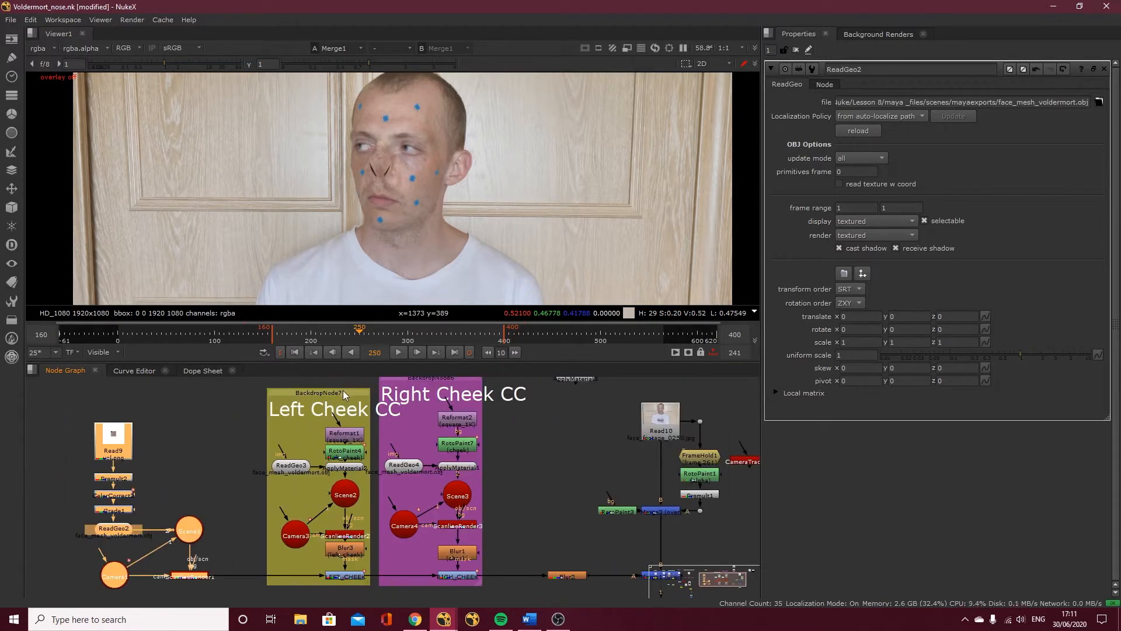
pyautogui.moveTo(343, 391); pyautogui.dragTo(321, 390)
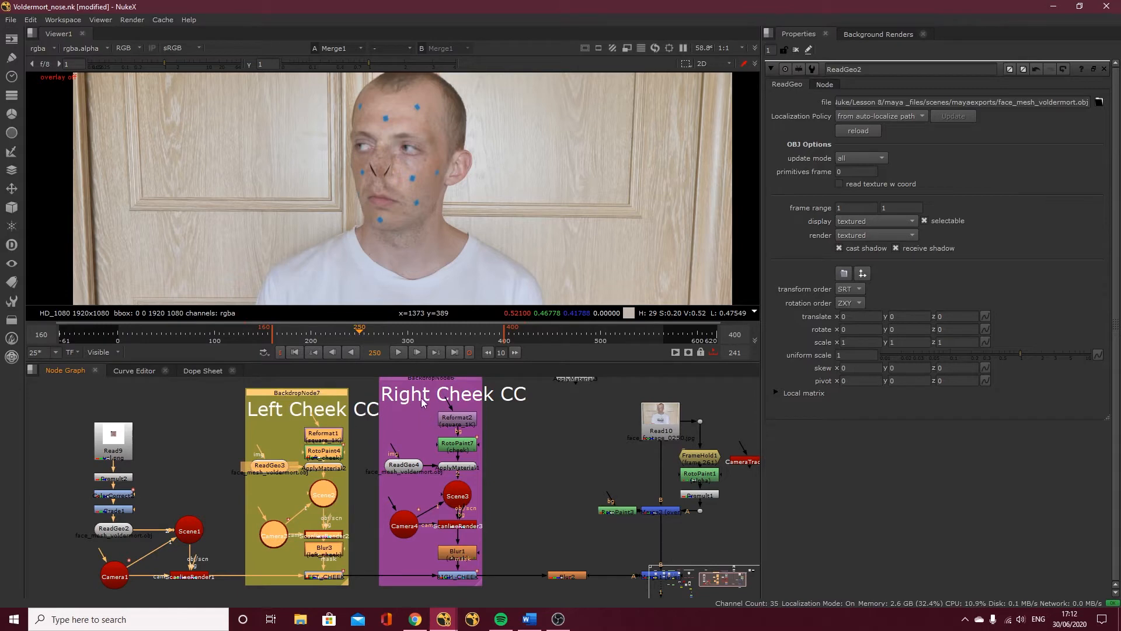
pyautogui.moveTo(423, 402); pyautogui.dragTo(441, 402)
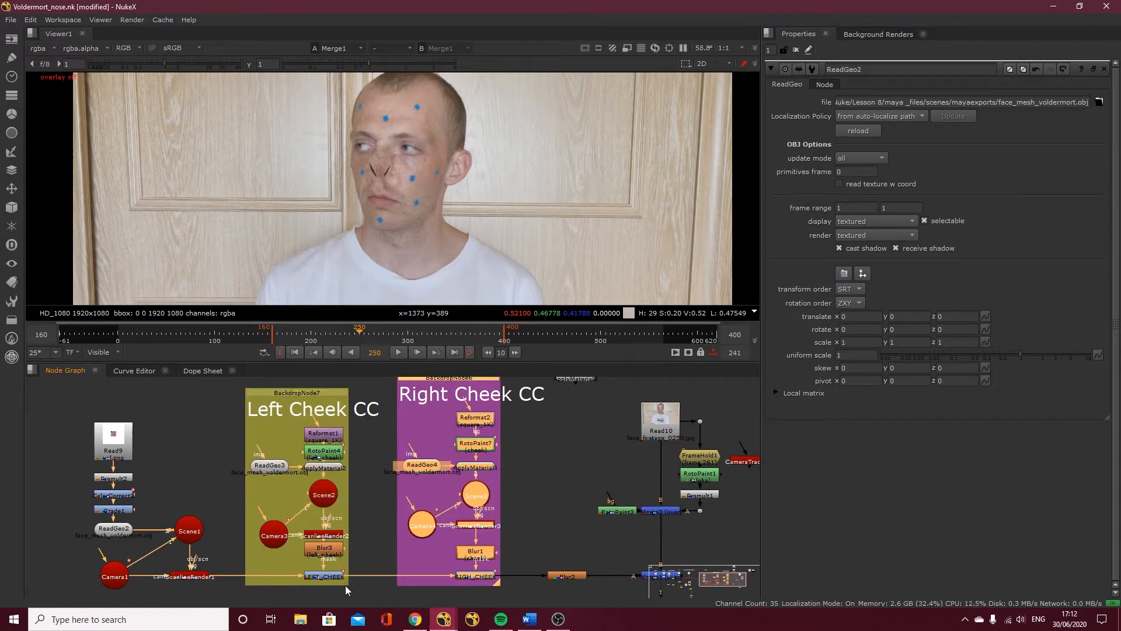
# Disable and re-enable the LEFT_CHEEK node to compare its effect on a close-up of the face.
pyautogui.click(324, 579)
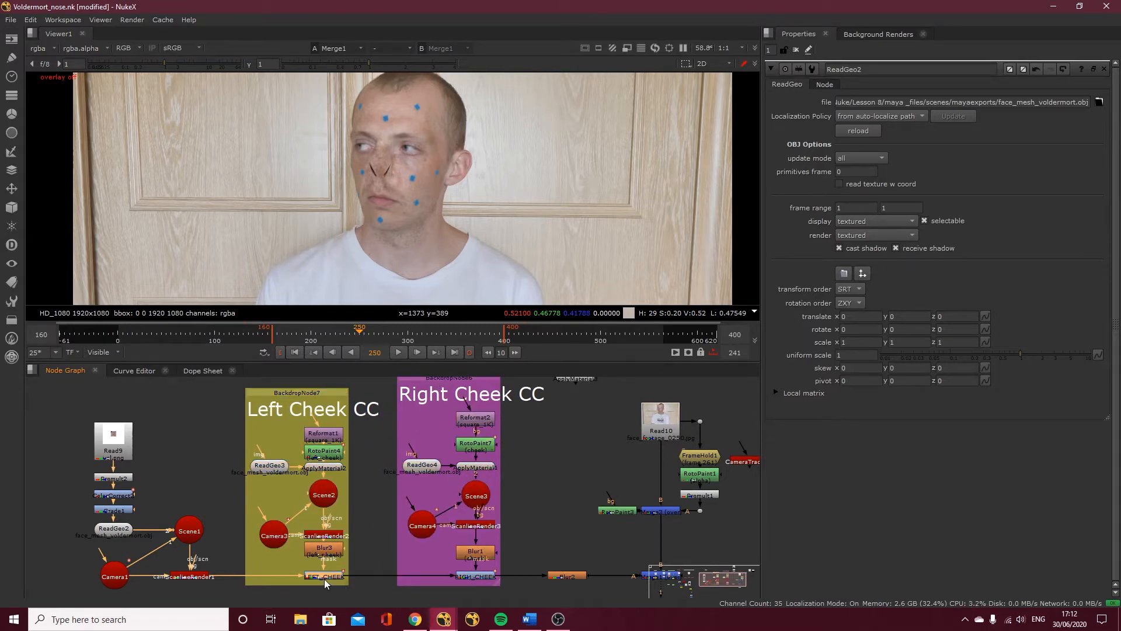
pyautogui.scroll(2, 355, 198)
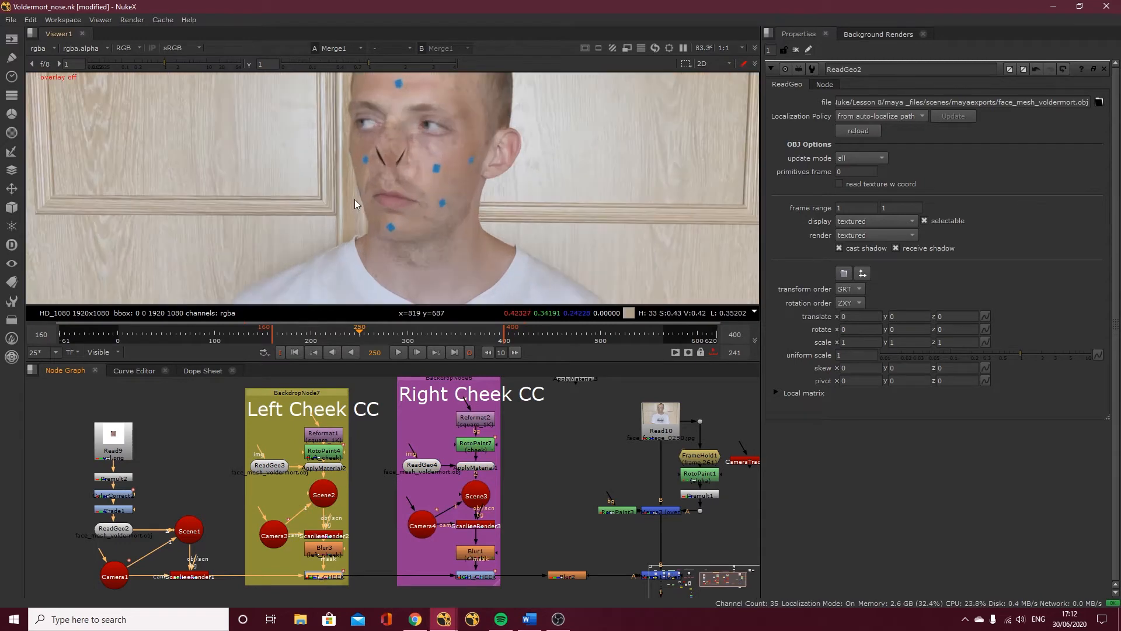
pyautogui.moveTo(376, 239); pyautogui.dragTo(379, 266, button='middle')
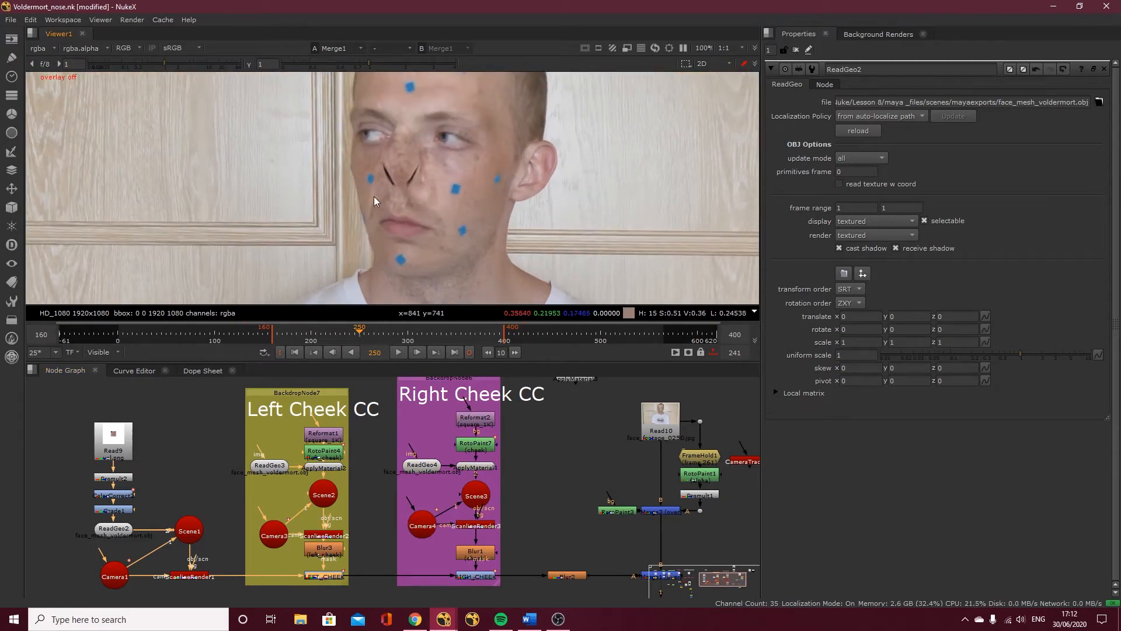
pyautogui.press('d')
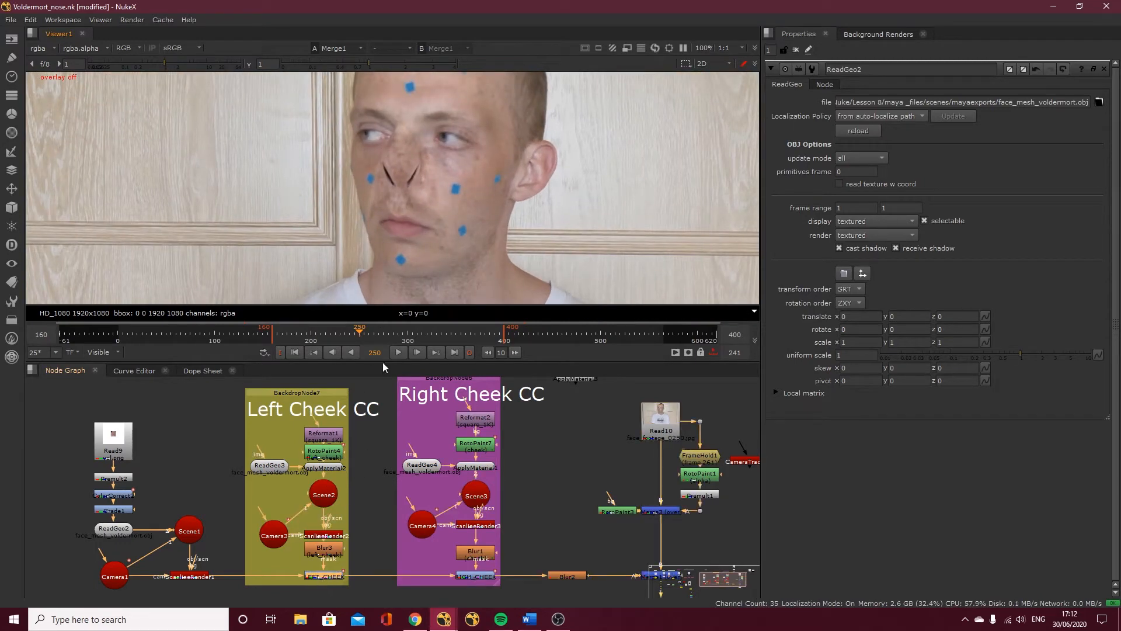
pyautogui.scroll(1, 383, 169)
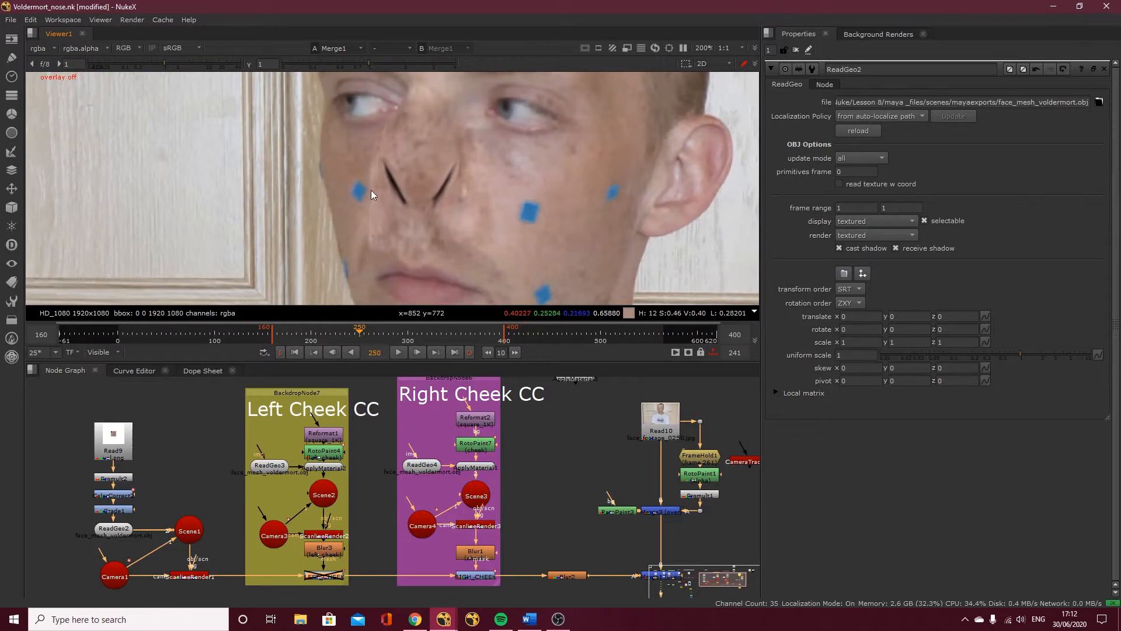
pyautogui.scroll(-1, 370, 190)
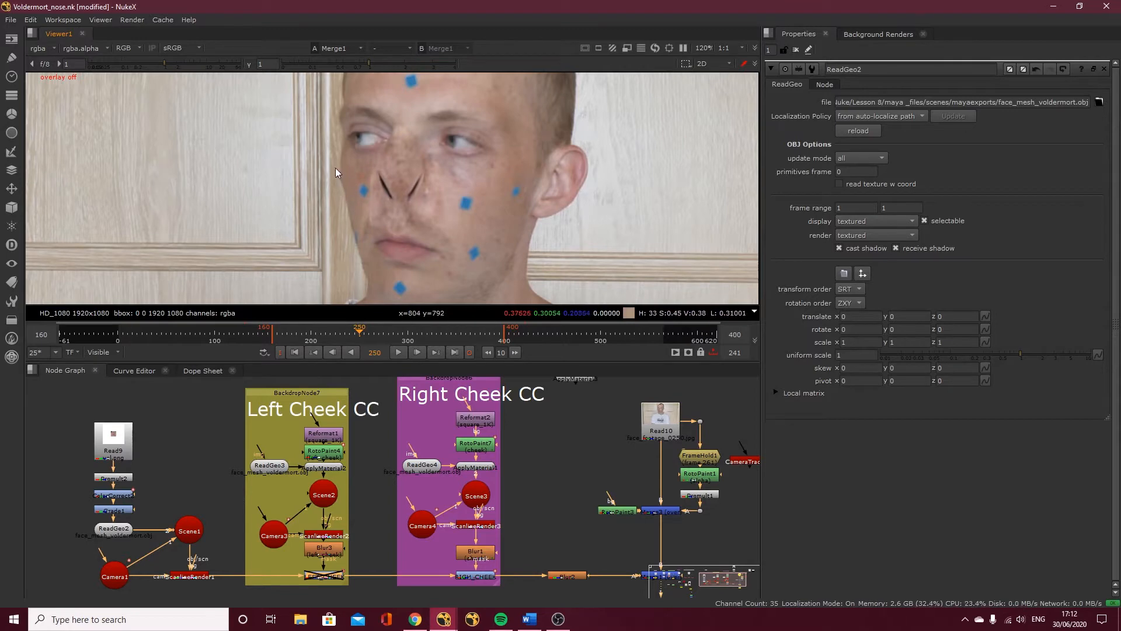
pyautogui.press('d')
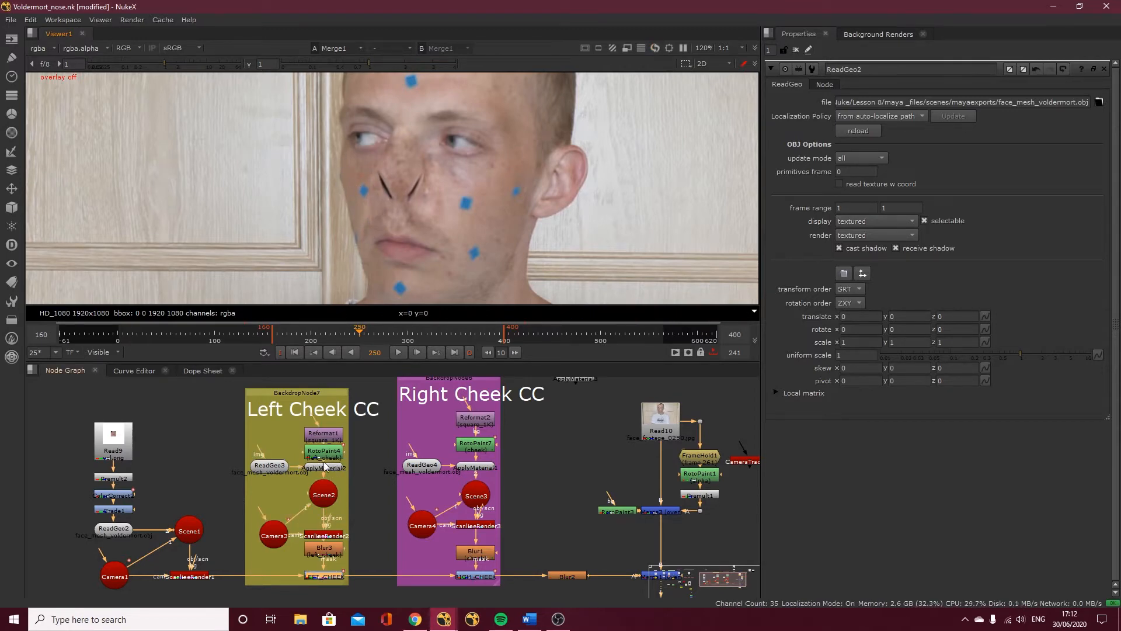
# Disable and re-enable the right cheek colour-correction node to compare its effect on the face.
pyautogui.press('d')
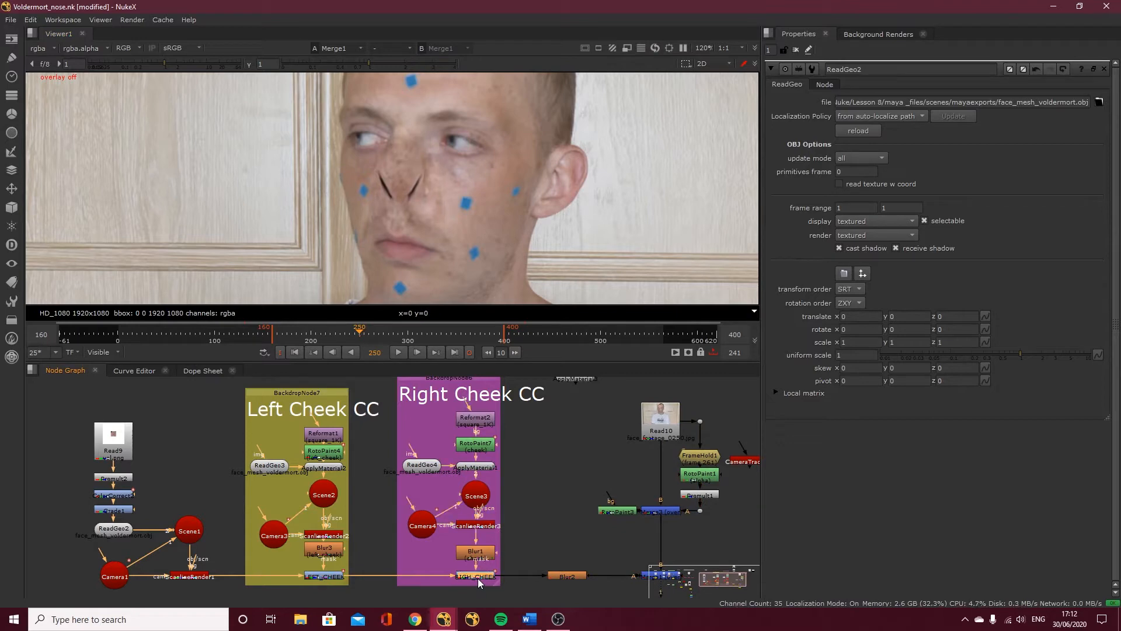
pyautogui.press('d')
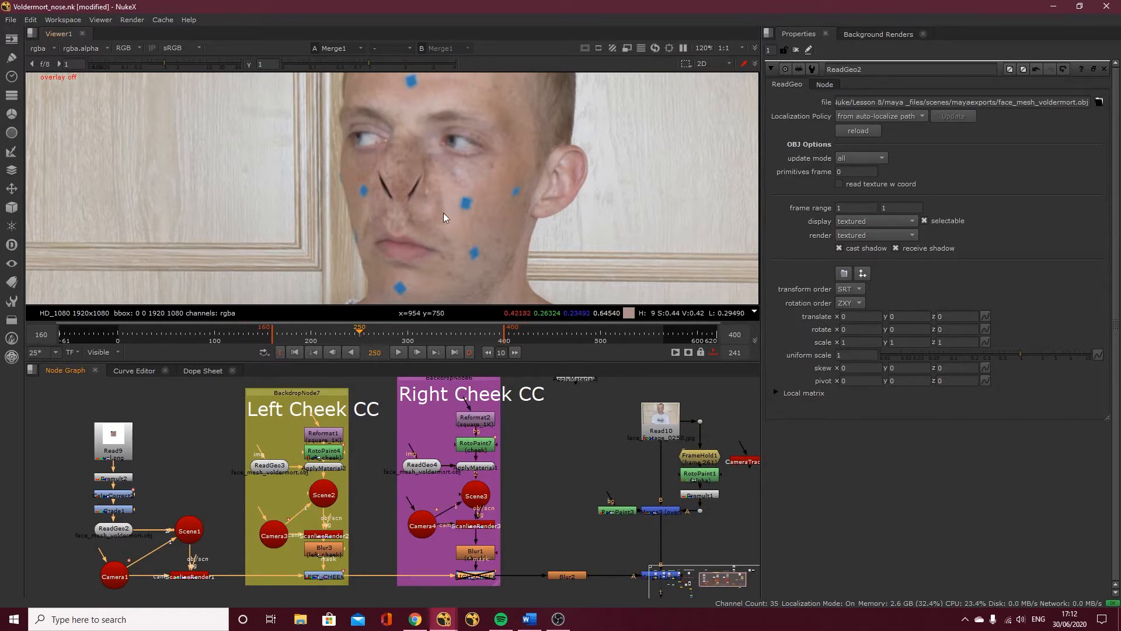
pyautogui.press('d')
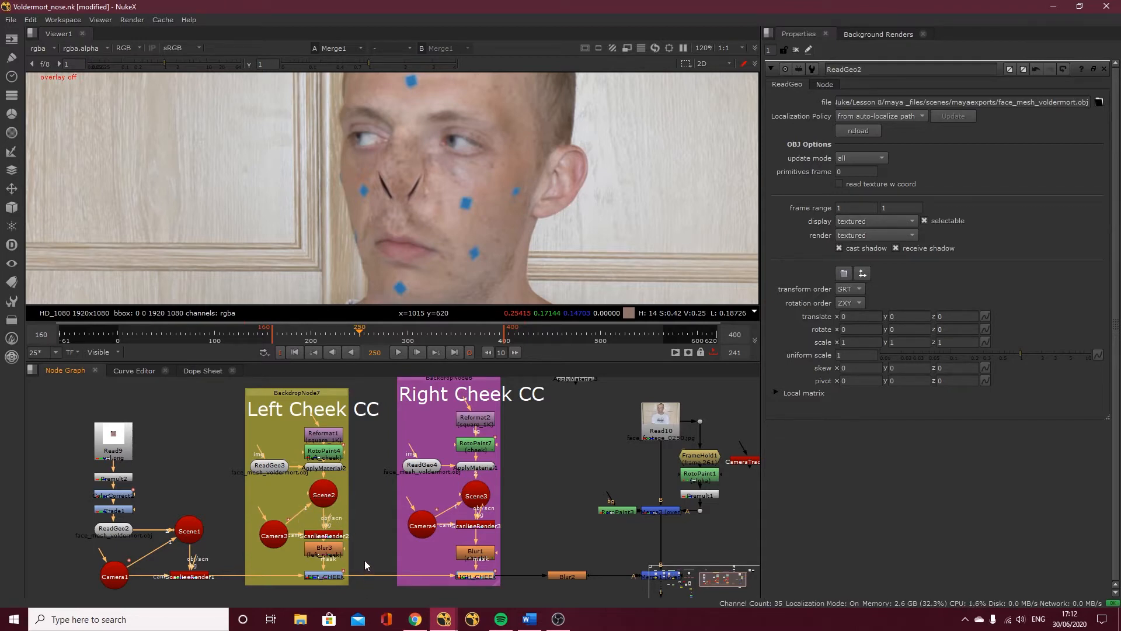
# View Scene2 in 3D, orbit to the front of the face mesh and open the scene's properties.
pyautogui.click(329, 502)
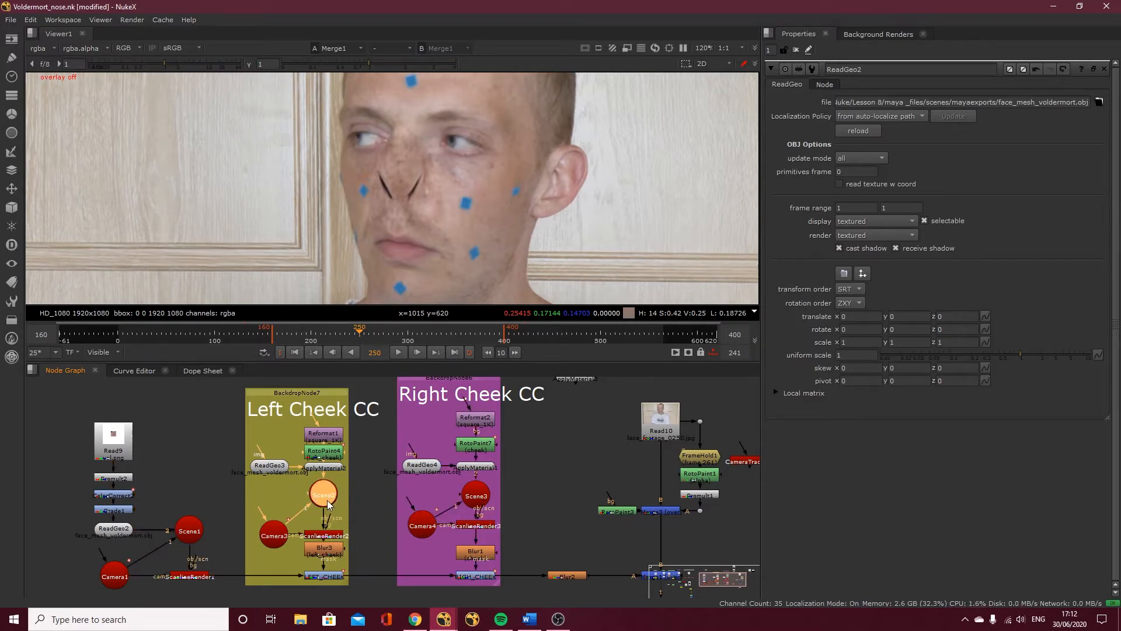
pyautogui.press('1')
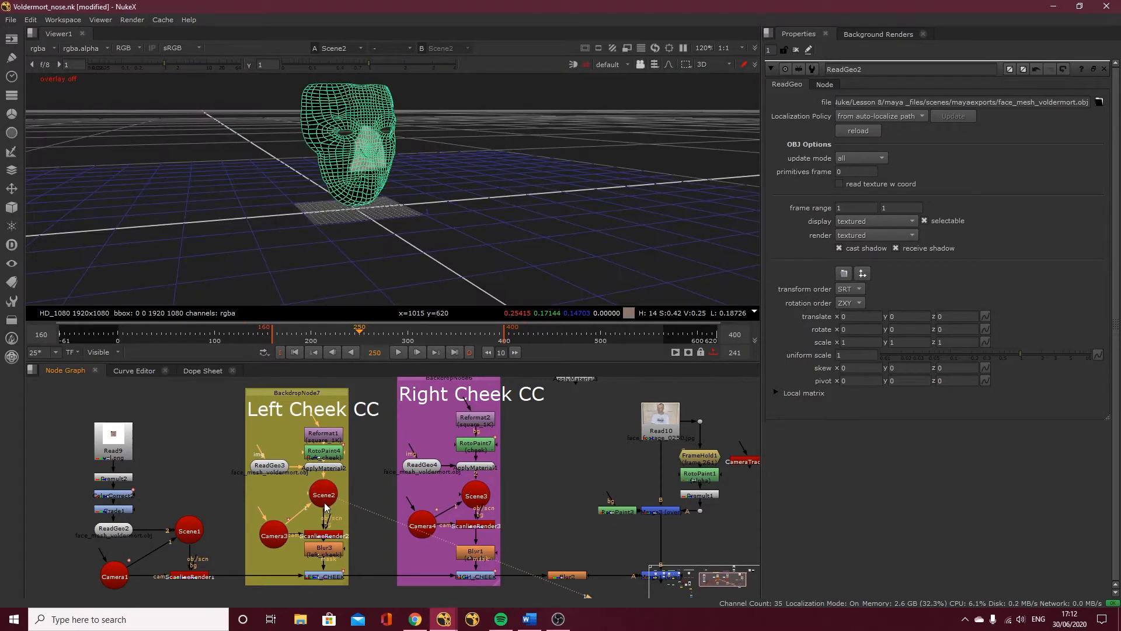
pyautogui.keyDown('ctrl'); pyautogui.moveTo(413, 159); pyautogui.dragTo(409, 210); pyautogui.keyUp('ctrl')
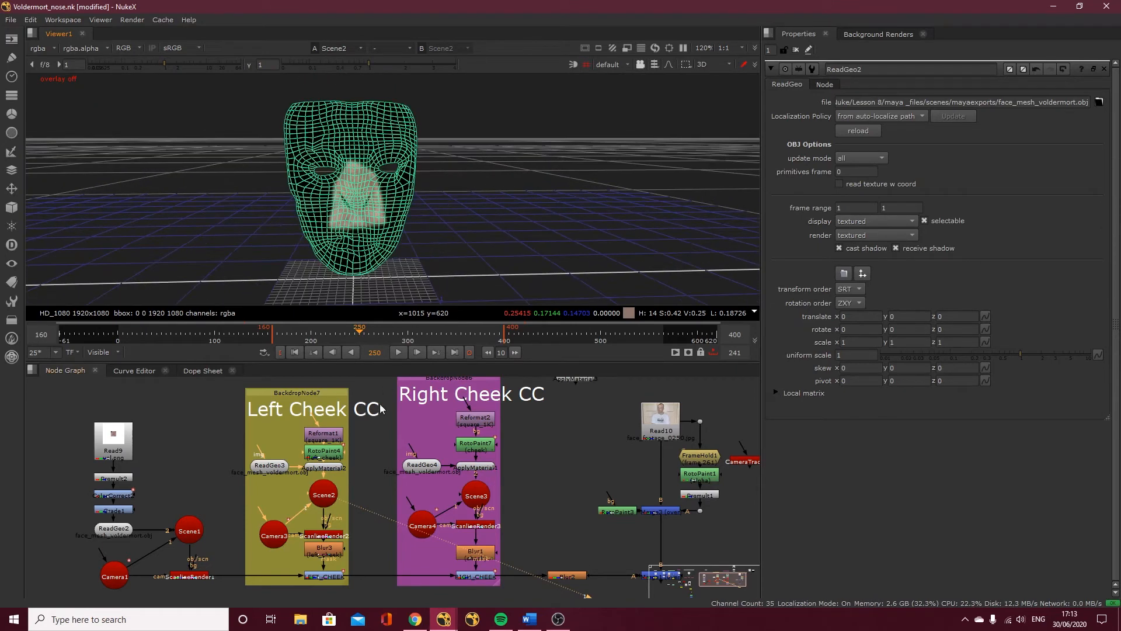
pyautogui.doubleClick(328, 495)
pyautogui.click(443, 236)
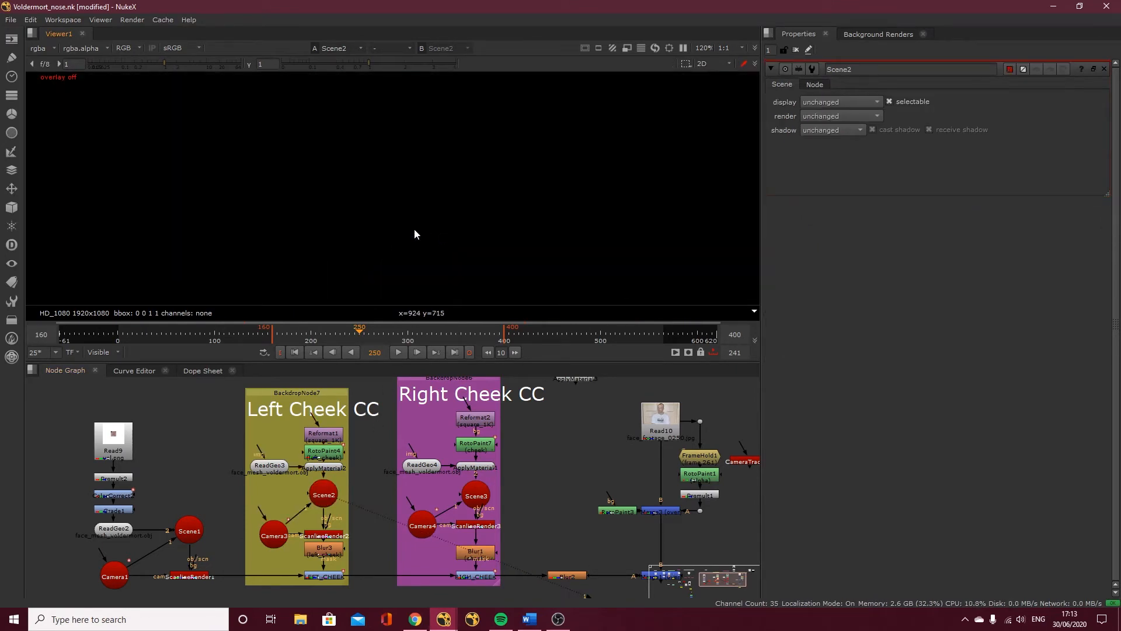
# Open the properties of RotoPaint4 in the Left Cheek CC group and view its output in the viewer.
pyautogui.doubleClick(323, 454)
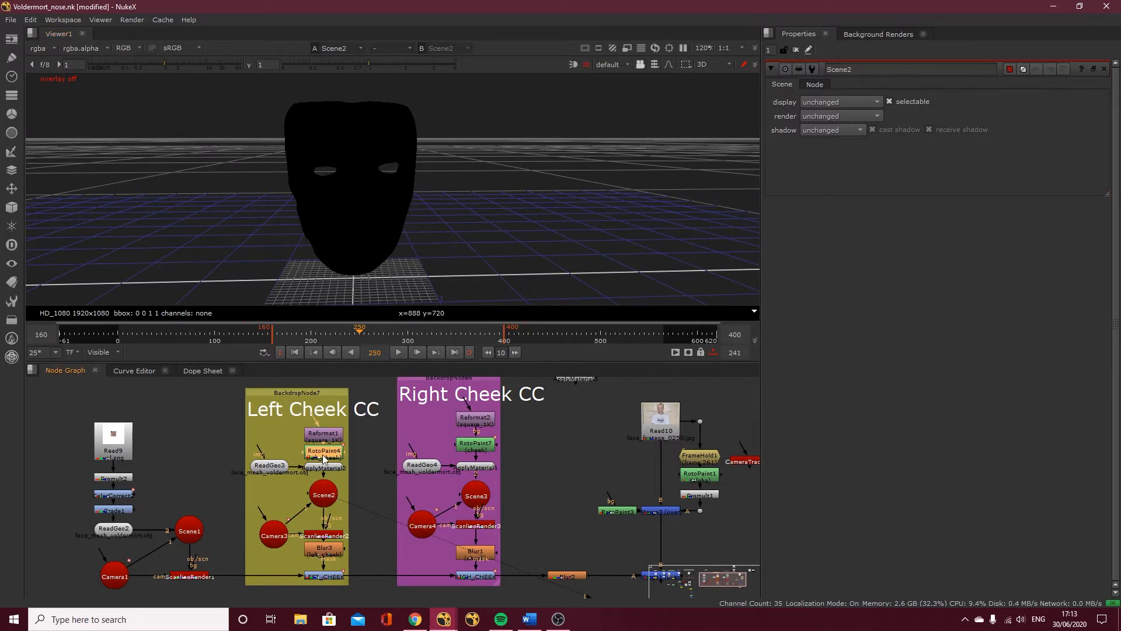
pyautogui.scroll(3, 321, 458)
pyautogui.scroll(2, 327, 416)
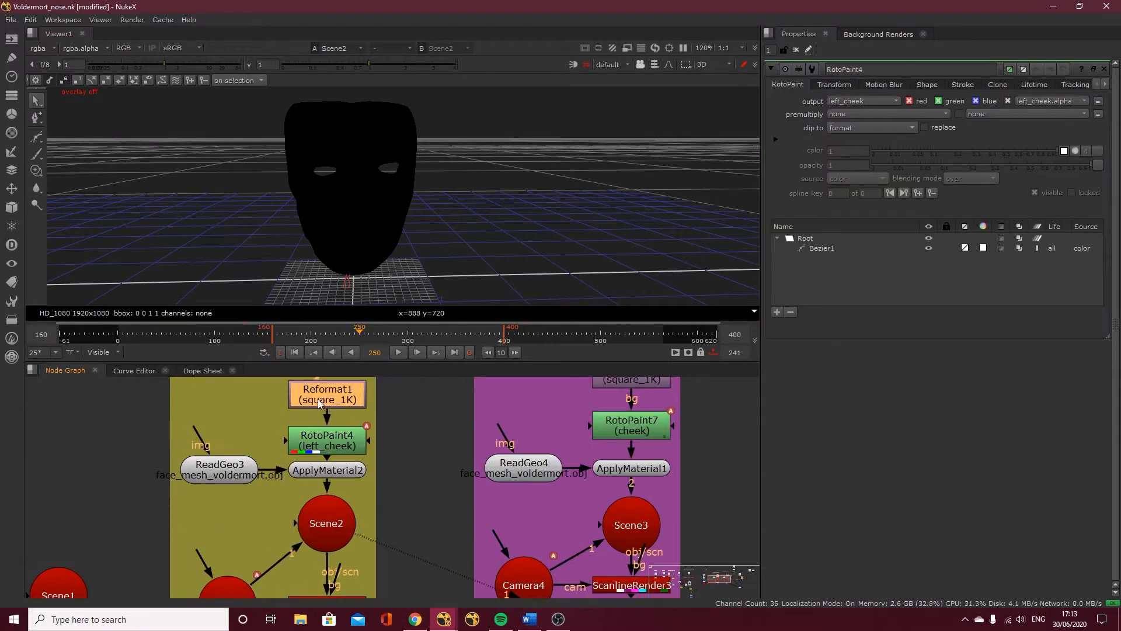
pyautogui.press('1')
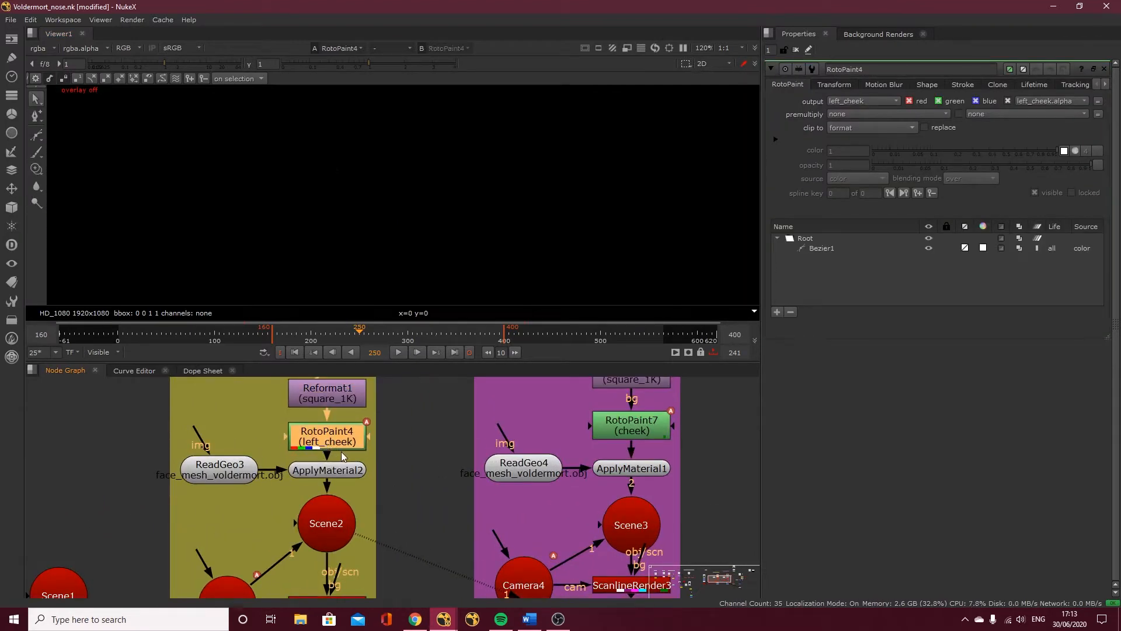
pyautogui.scroll(-4, 327, 438)
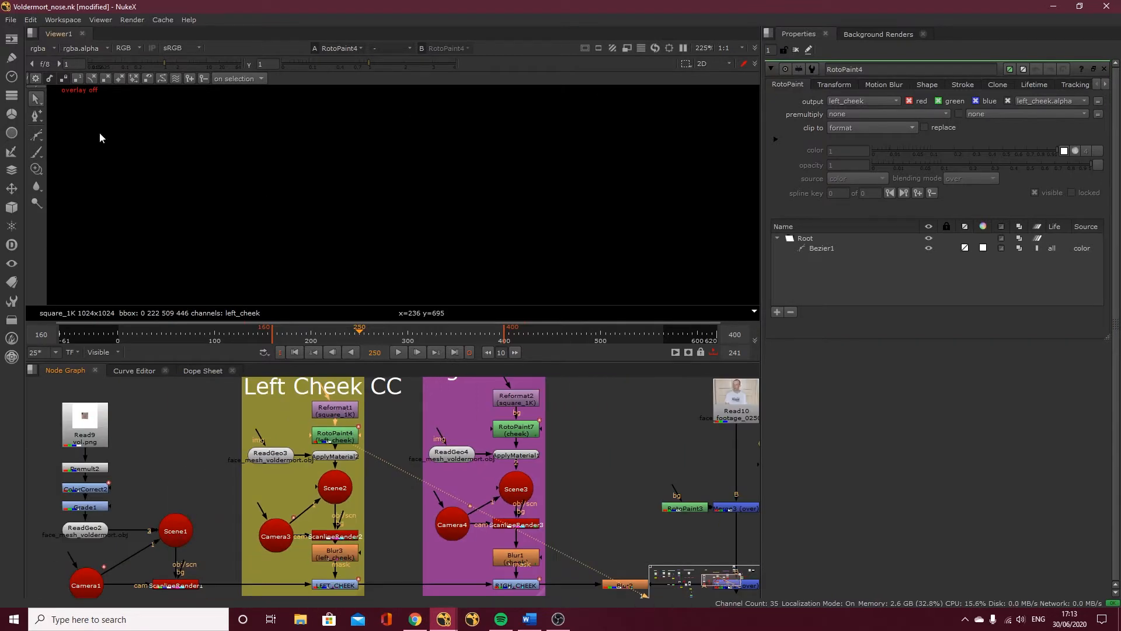
# Check RotoPaint4's output layer options and display the left_cheek layer in the viewer.
pyautogui.click(335, 443)
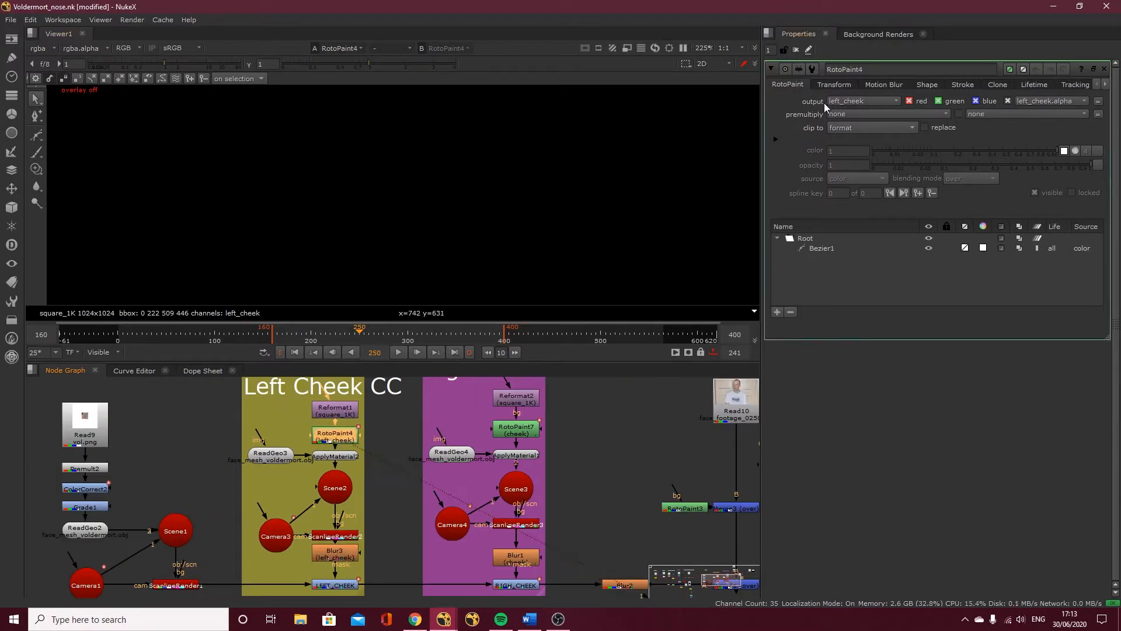
pyautogui.click(850, 101)
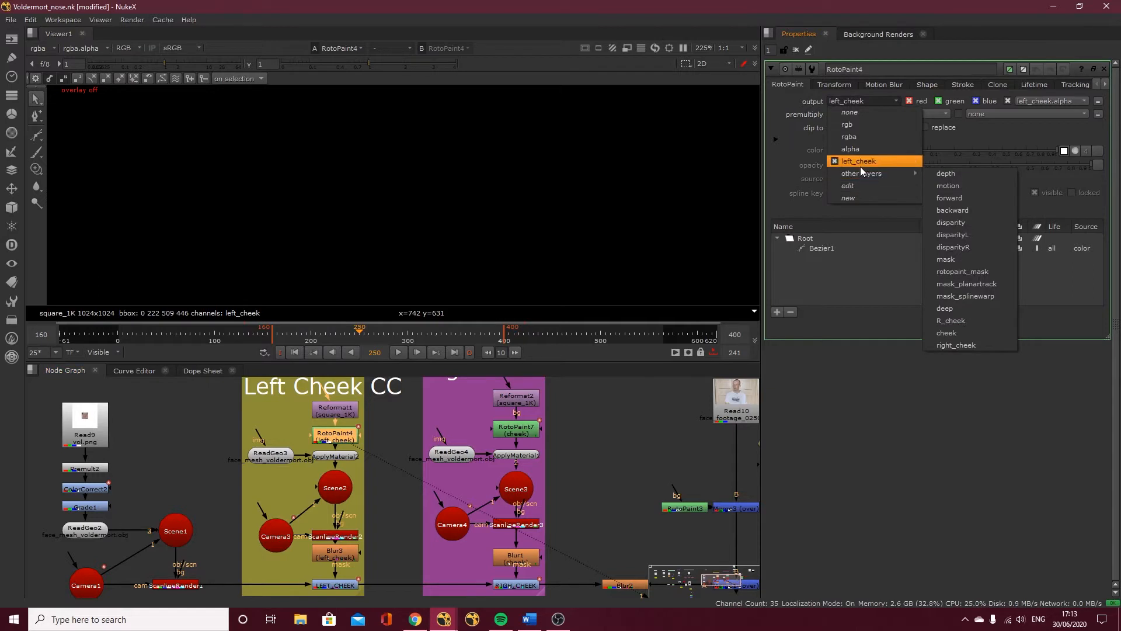
pyautogui.click(780, 119)
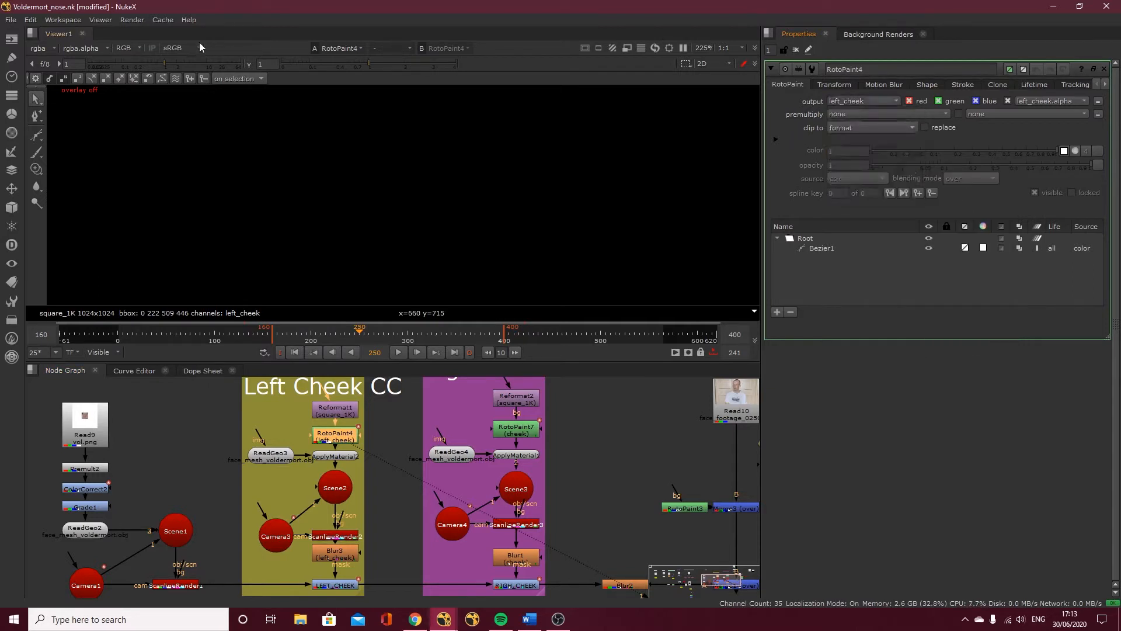
pyautogui.click(47, 48)
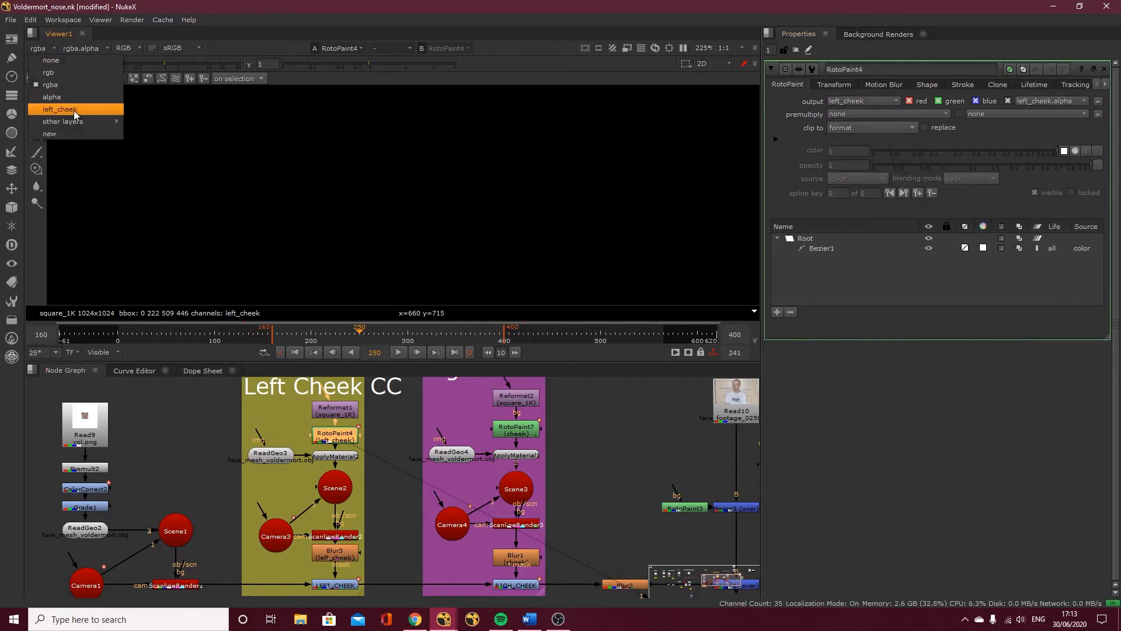
pyautogui.click(59, 109)
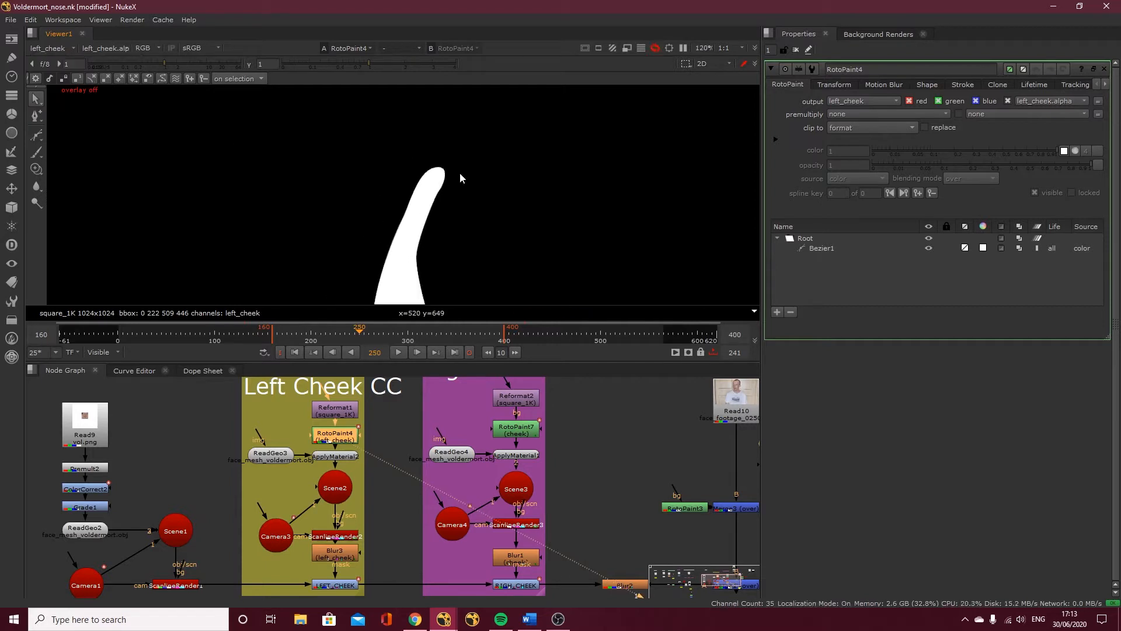
# View Scene2 in 3D to inspect the cheek mask on the face mesh, and go to frame 246.
pyautogui.press('Tab')
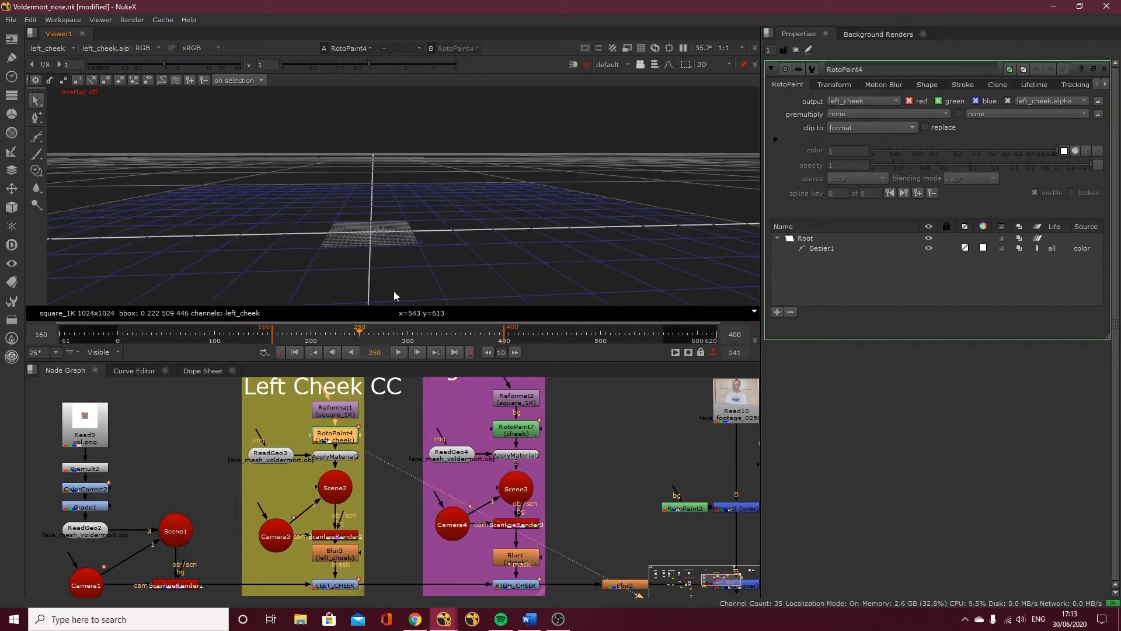
pyautogui.click(339, 483)
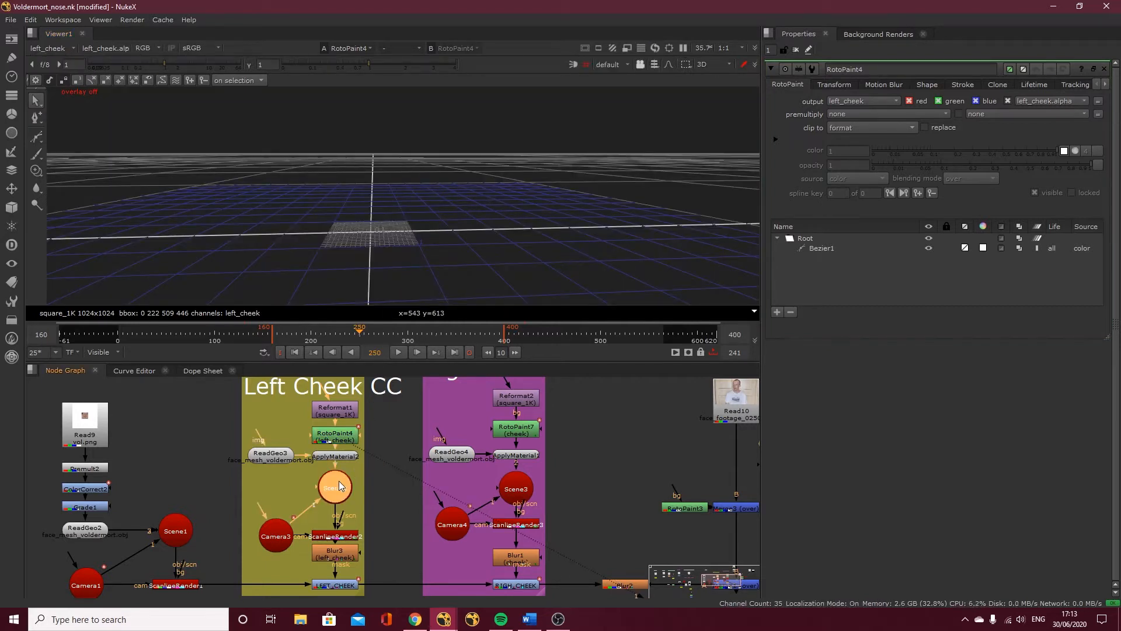
pyautogui.press('1')
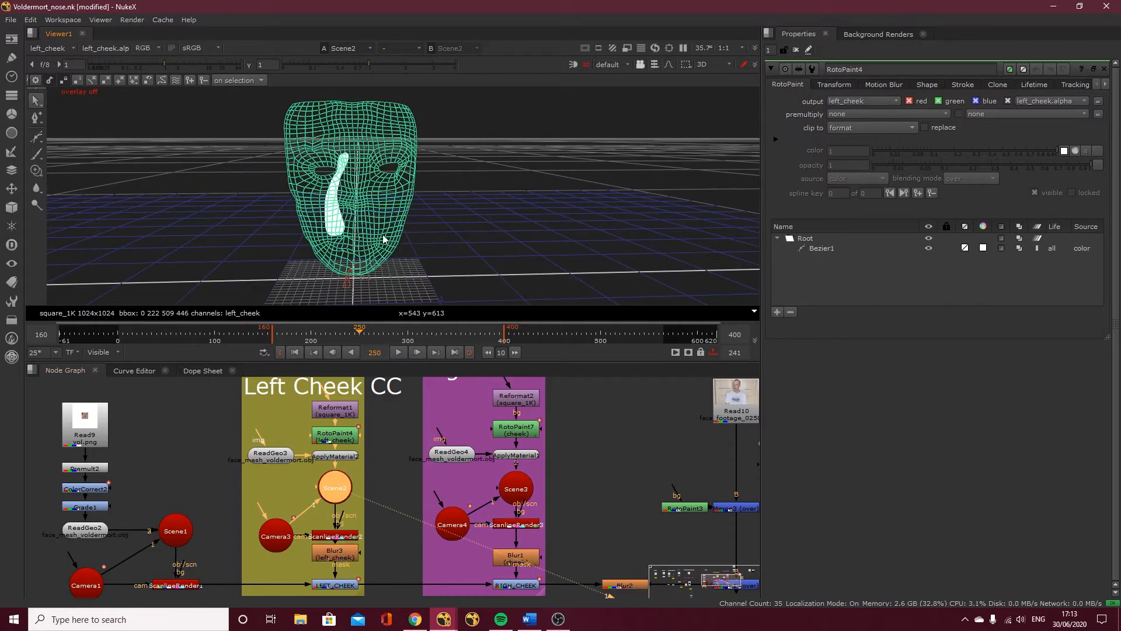
pyautogui.click(355, 332)
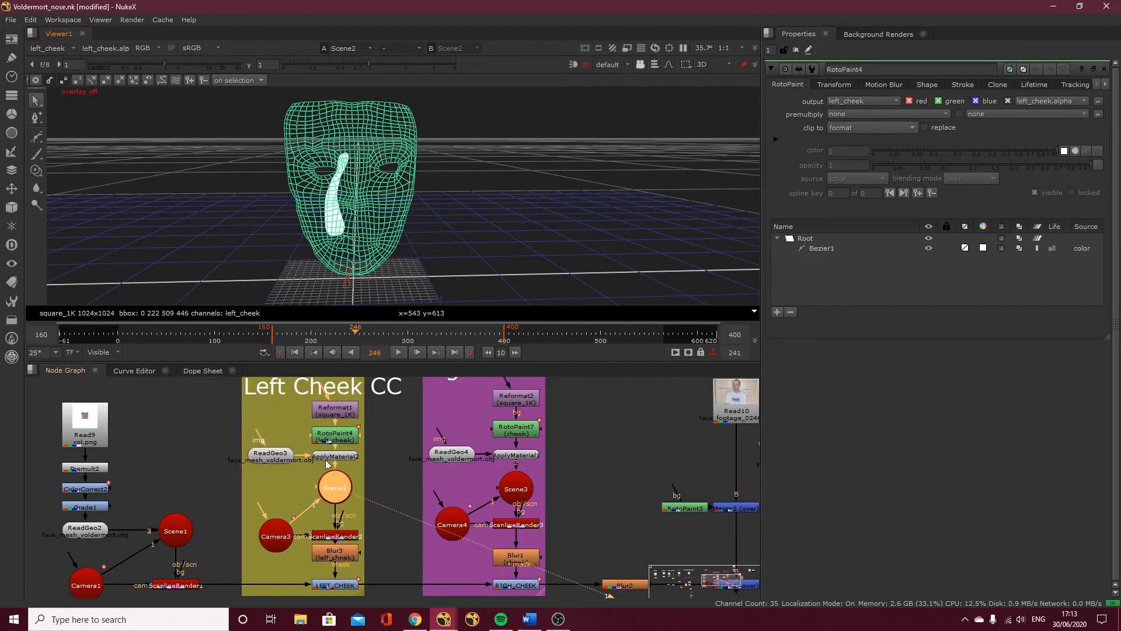
# View ScanlineRender2 in 2D and scrub back to frame 217 to check the rendered left cheek mask.
pyautogui.click(327, 540)
pyautogui.press('1')
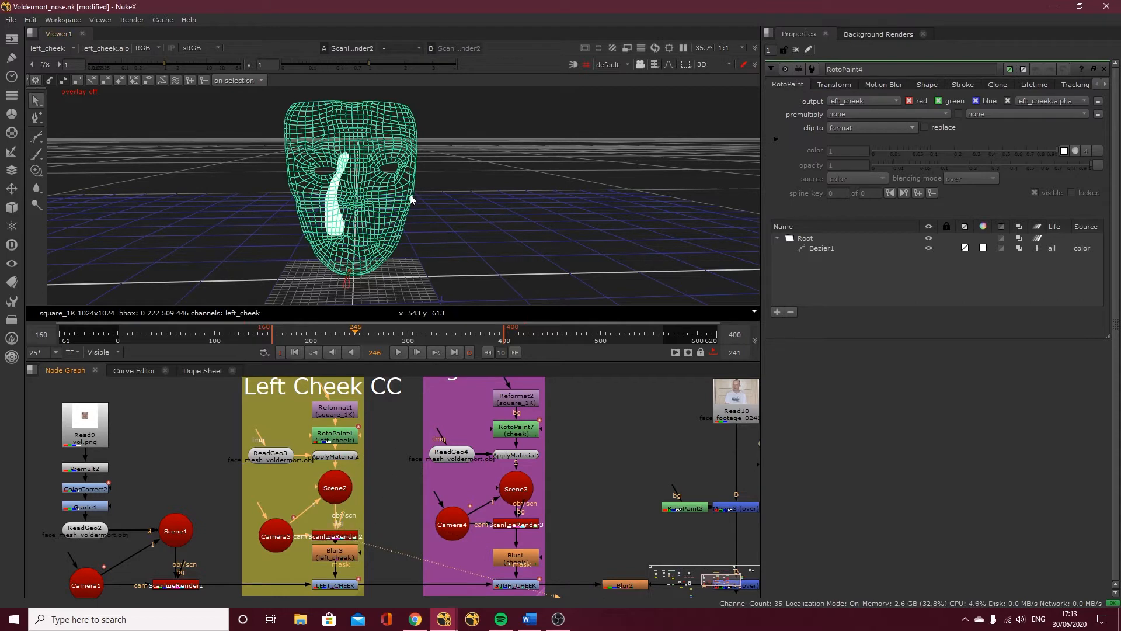
pyautogui.press('Tab')
pyautogui.moveTo(357, 331)
pyautogui.mouseDown()
pyautogui.moveTo(309, 330)
pyautogui.moveTo(398, 331)
pyautogui.moveTo(272, 332)
pyautogui.moveTo(389, 332)
pyautogui.moveTo(327, 332)
pyautogui.mouseUp()
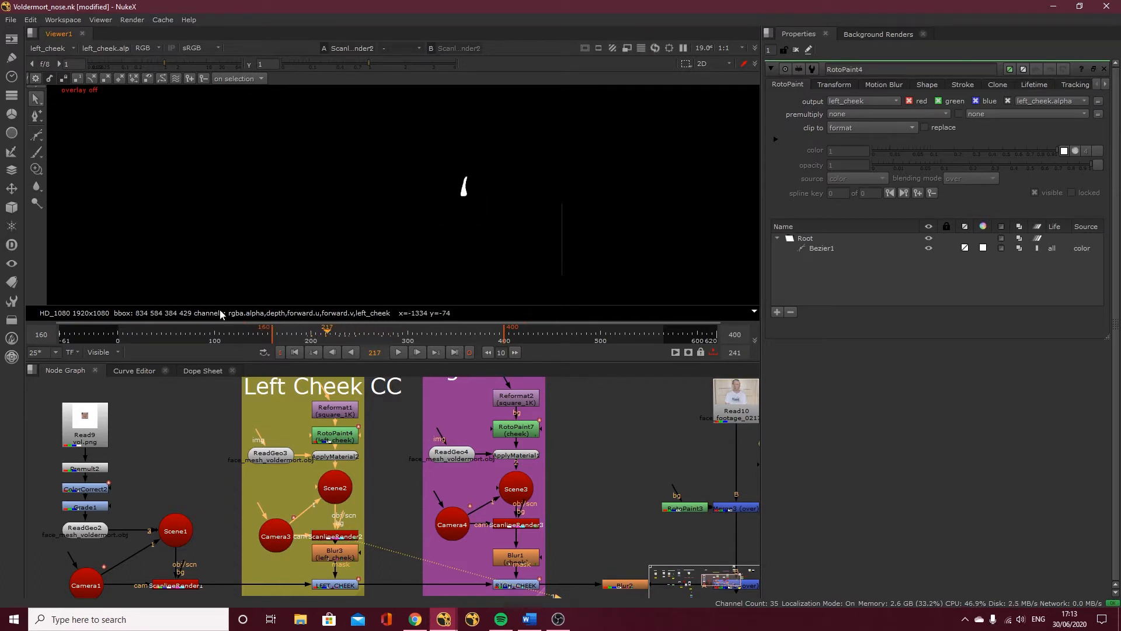
# Open the properties of Blur3 in the Left Cheek CC group and check its available channel layers.
pyautogui.doubleClick(341, 553)
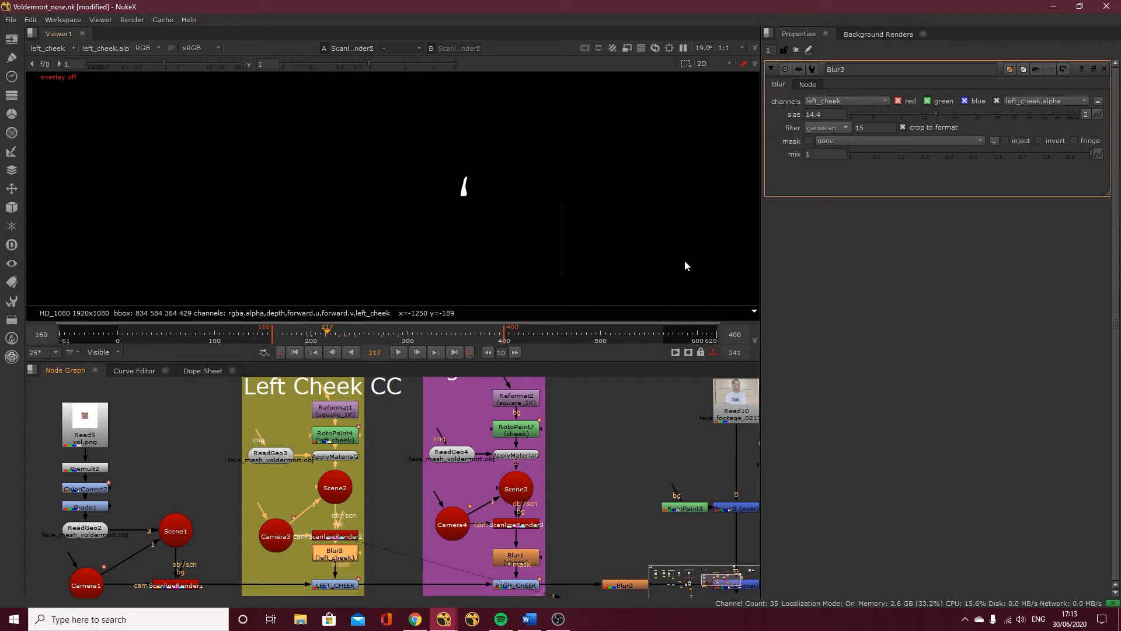
pyautogui.click(829, 102)
pyautogui.moveTo(838, 223)
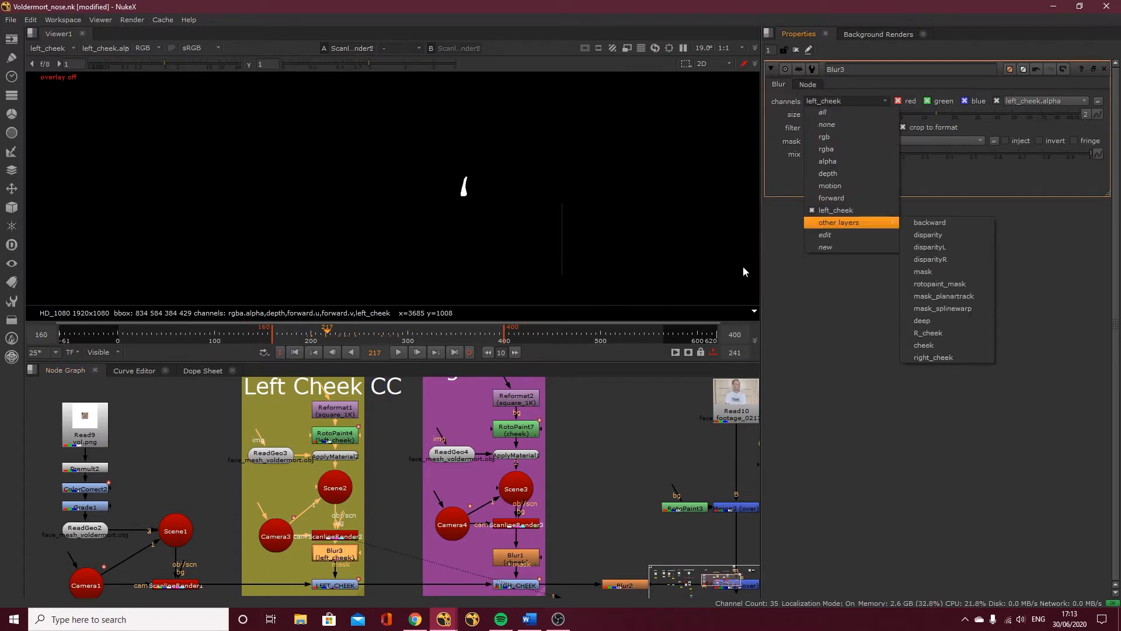
pyautogui.click(588, 454)
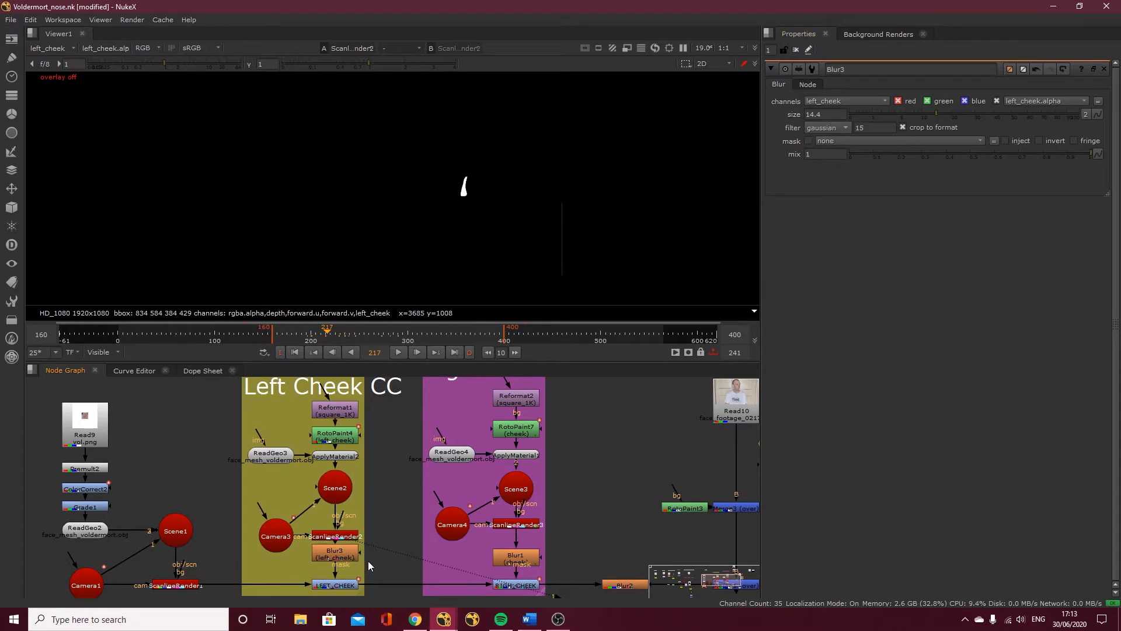
# View the output of the LEFT_CHEEK grade in the viewer and display its rgba layer.
pyautogui.click(336, 585)
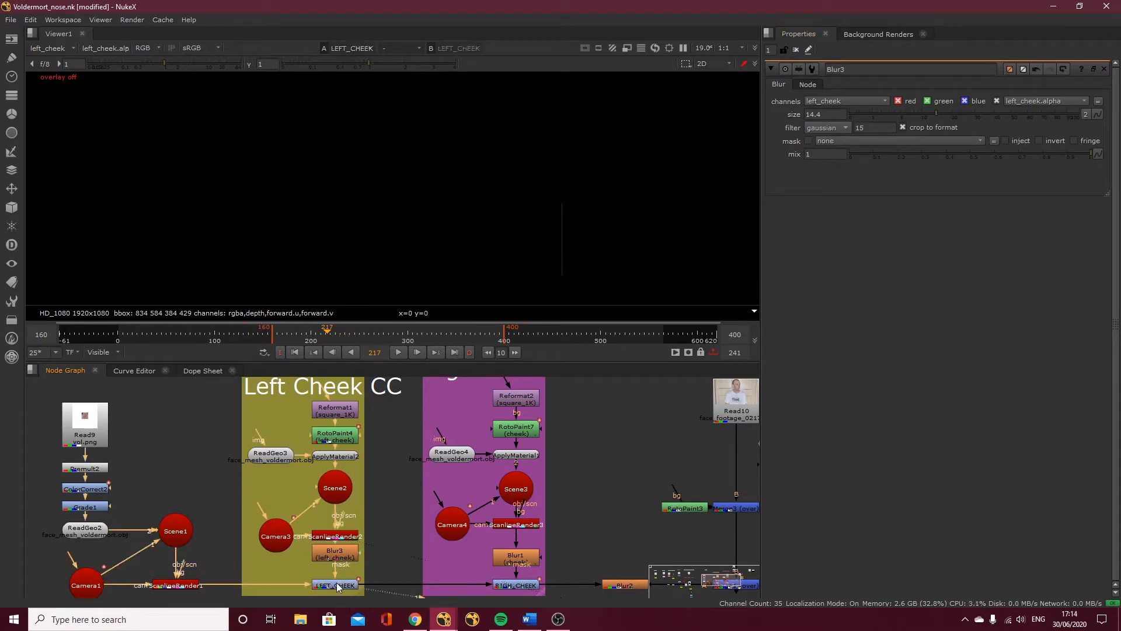
pyautogui.press('1')
pyautogui.click(51, 47)
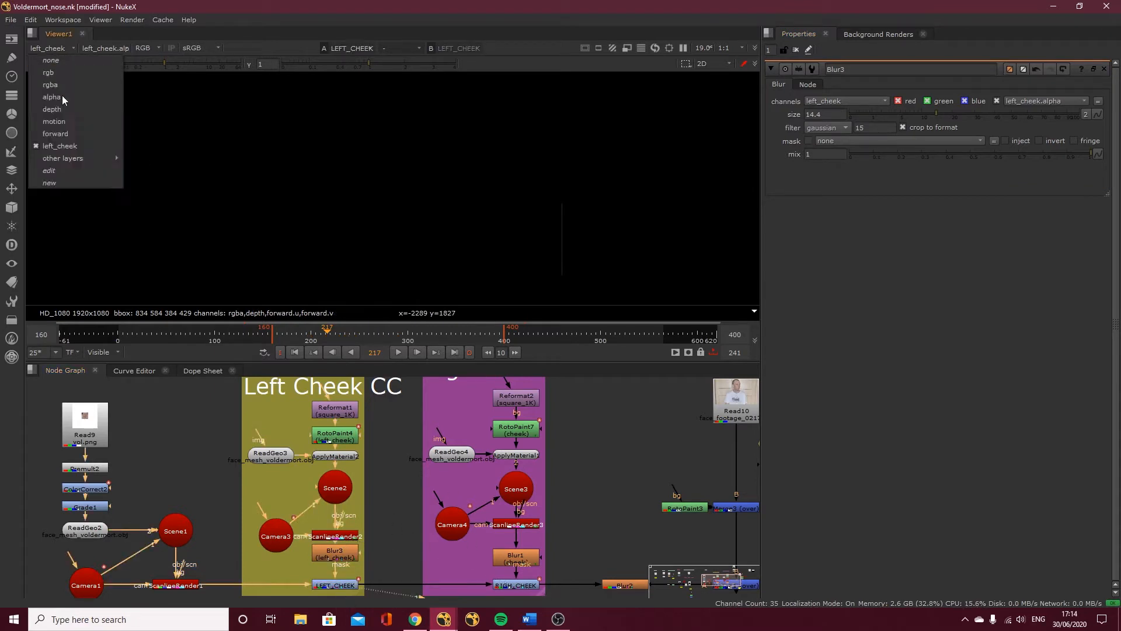
pyautogui.click(62, 85)
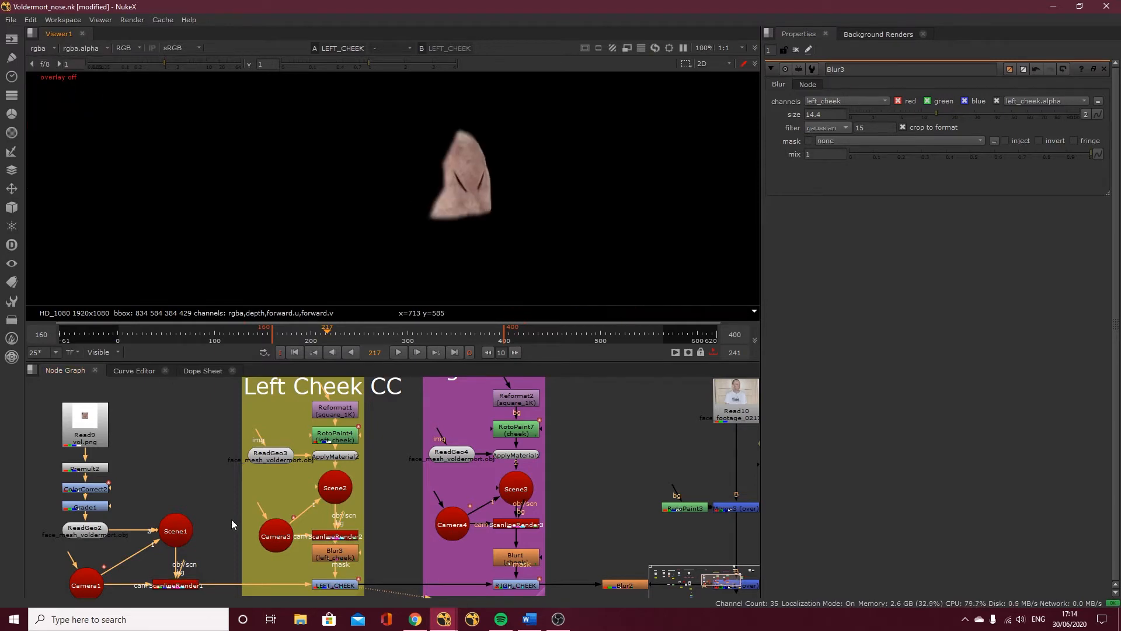
# Open the LEFT_CHEEK grade's properties to examine its gain, gamma and mask settings.
pyautogui.moveTo(204, 580); pyautogui.dragTo(237, 561, button='middle')
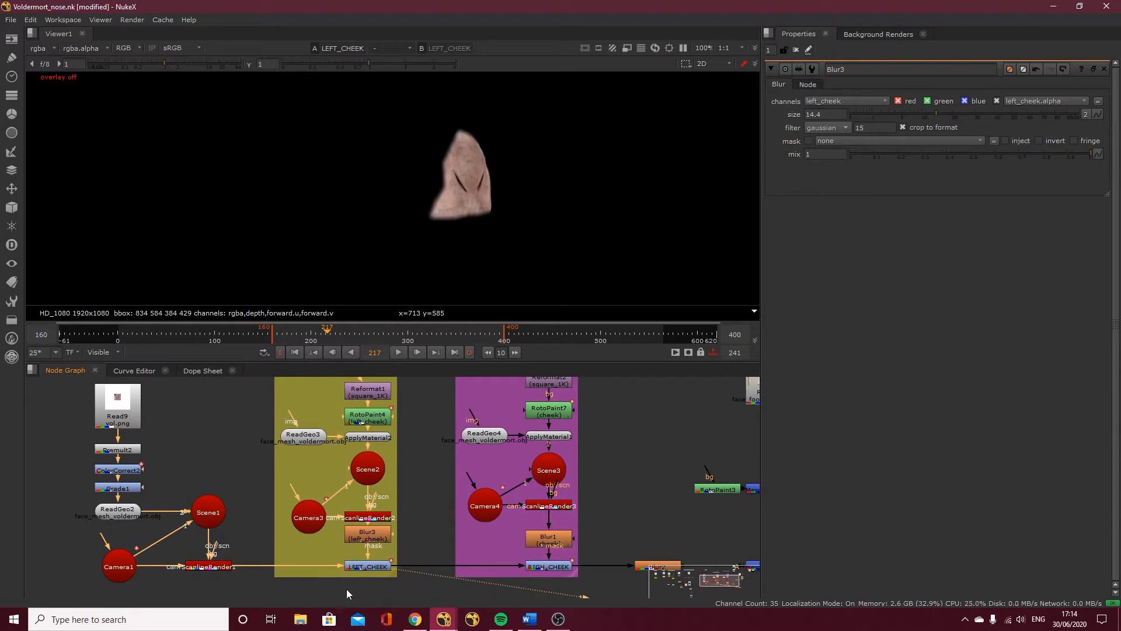
pyautogui.doubleClick(366, 567)
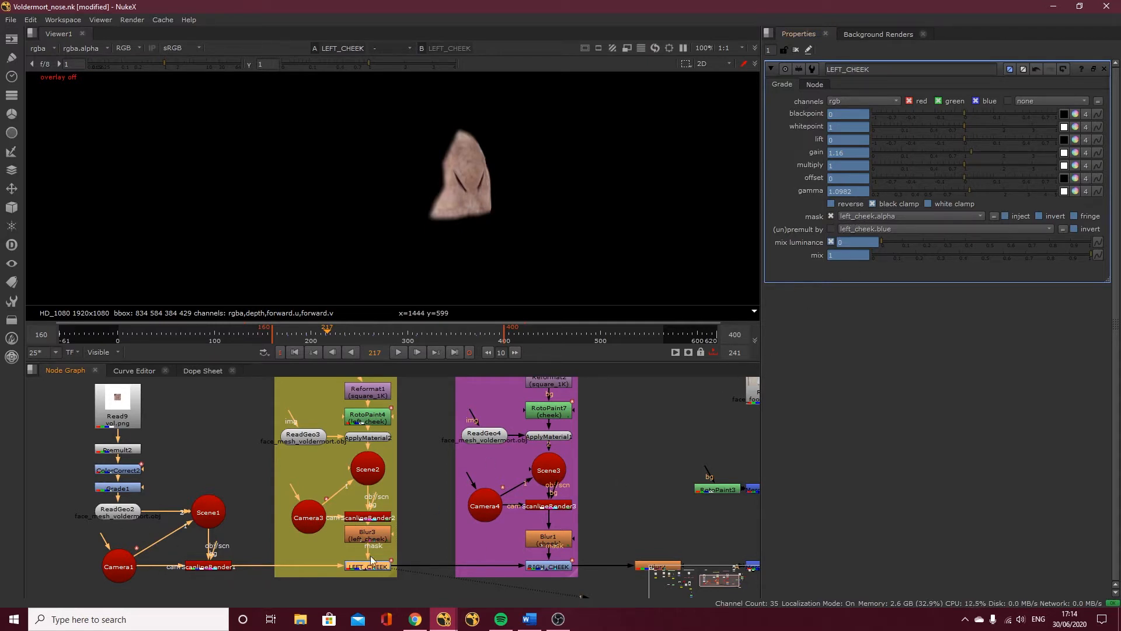
pyautogui.scroll(4, 370, 555)
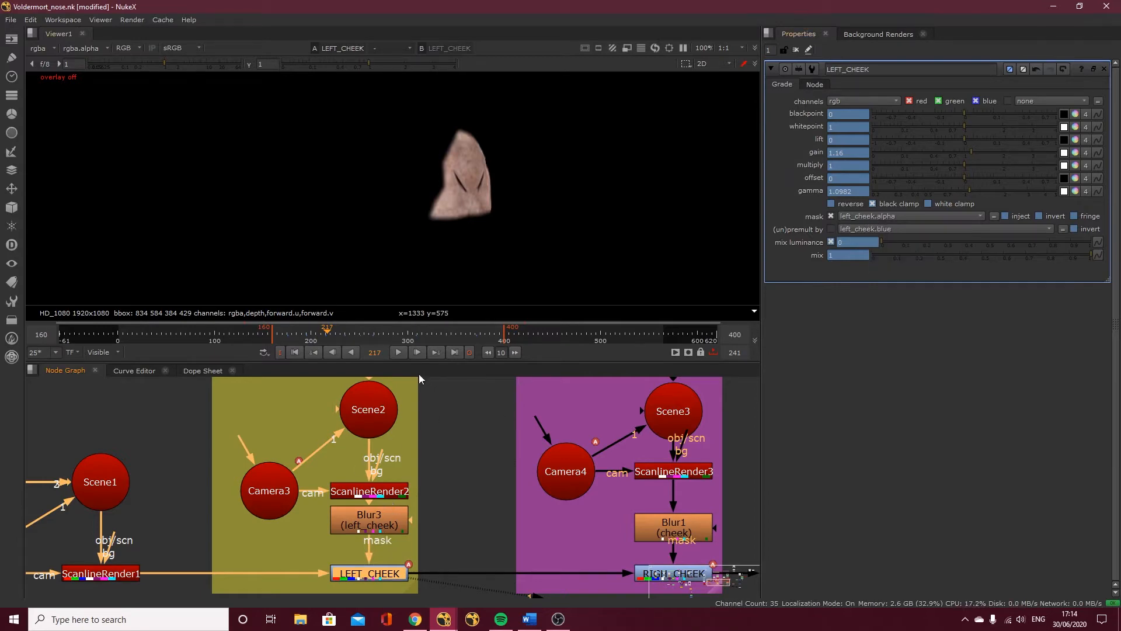
# Move Reformat1, RotoPaint4, ReadGeo3 and ApplyMaterial2 together out of the Left Cheek CC backdrop, placing them beside it.
pyautogui.scroll(-5, 423, 475)
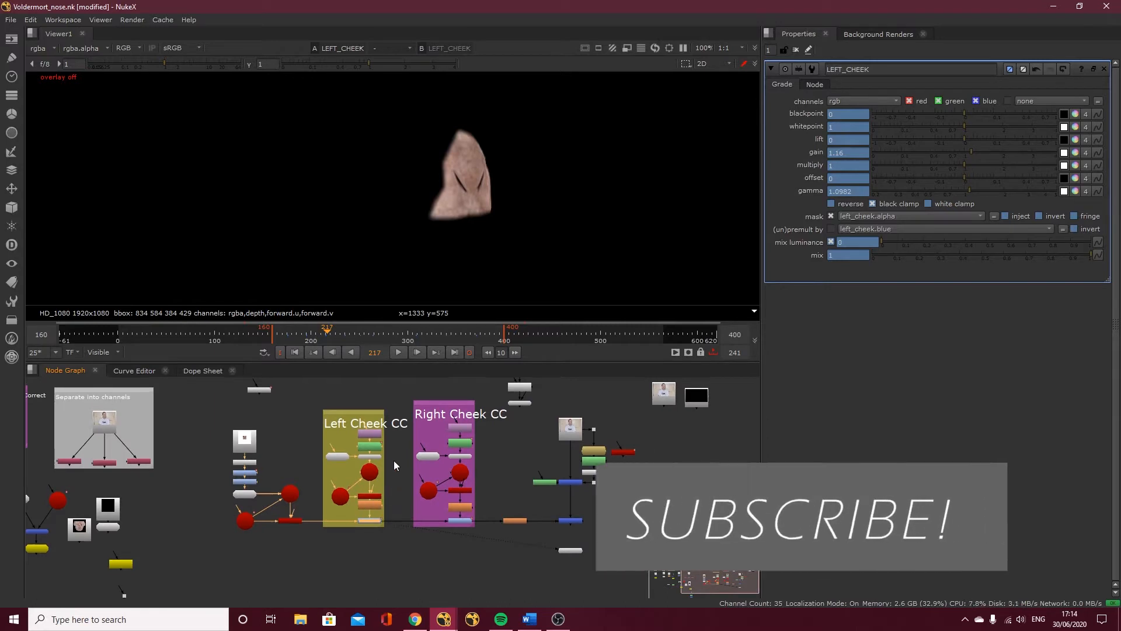
pyautogui.moveTo(528, 411); pyautogui.dragTo(525, 440, button='middle')
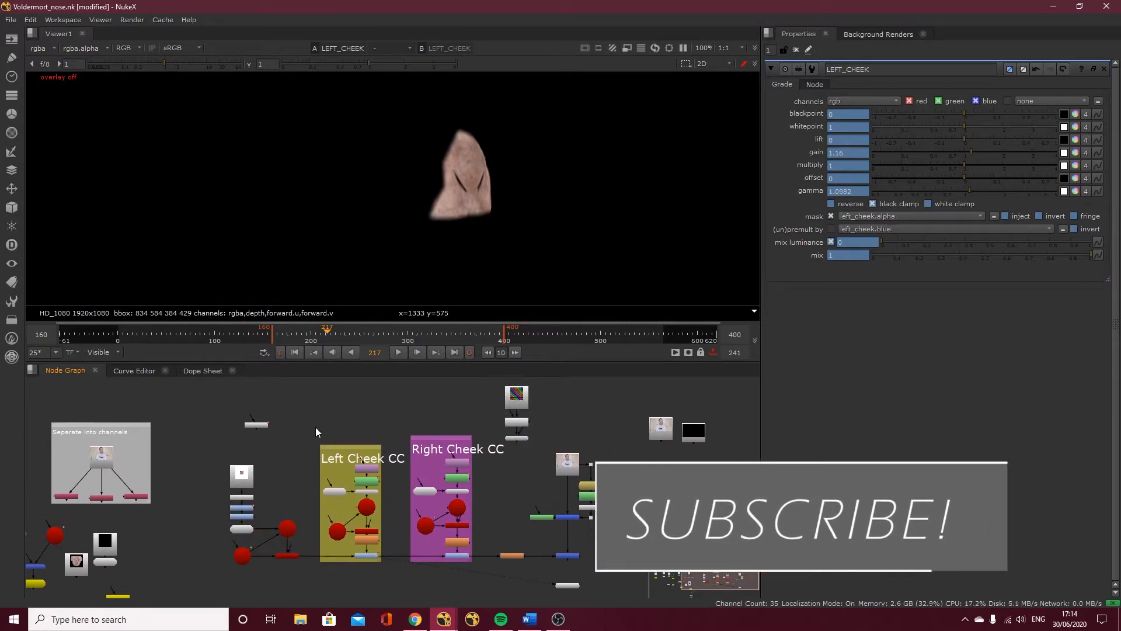
pyautogui.scroll(3, 327, 438)
pyautogui.scroll(2, 436, 482)
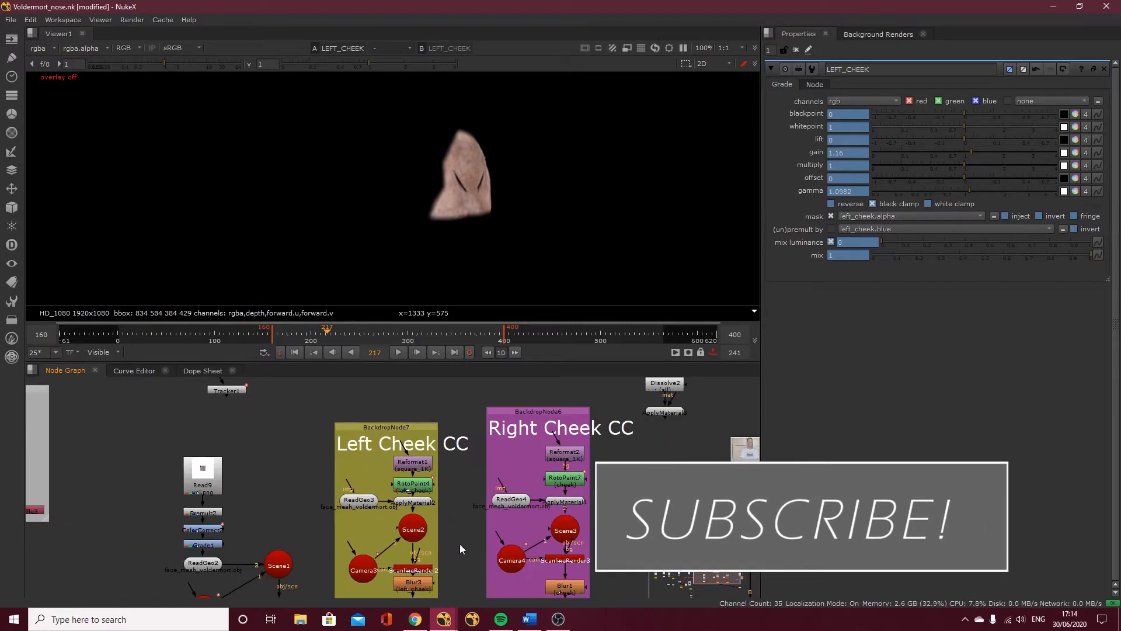
pyautogui.moveTo(411, 480); pyautogui.dragTo(322, 439)
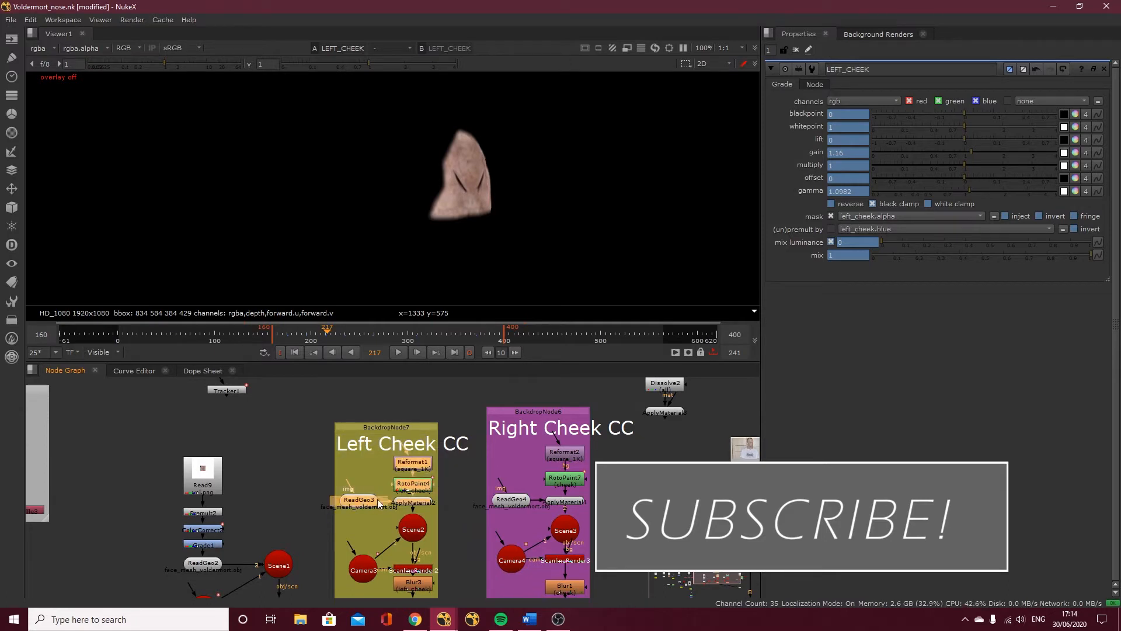
pyautogui.moveTo(419, 510); pyautogui.dragTo(320, 485)
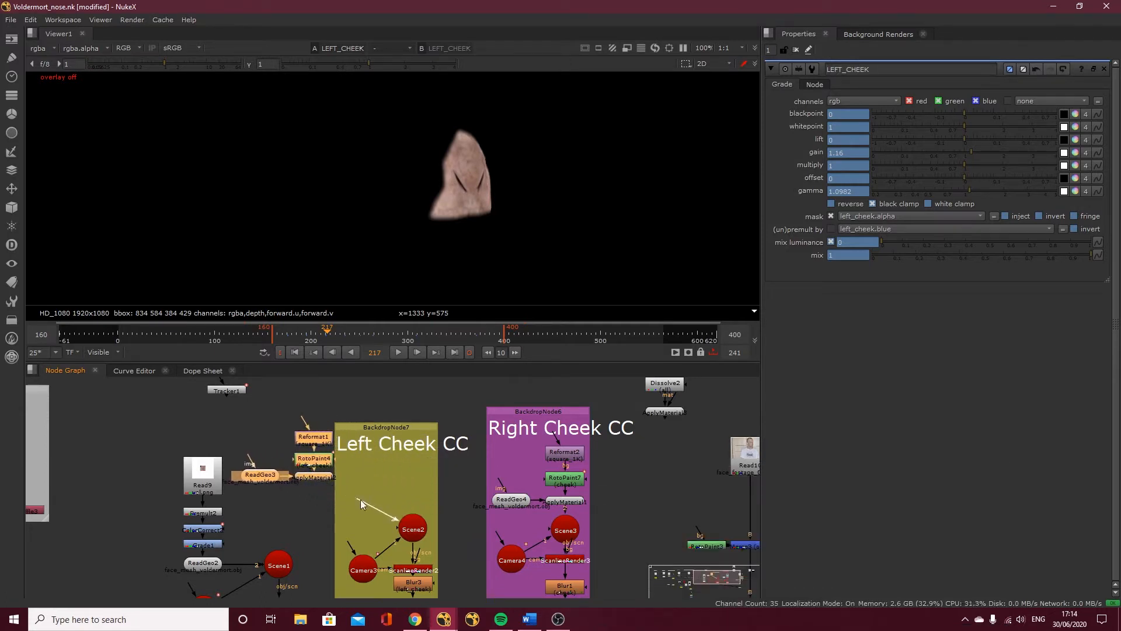
# Delete the Blur3 and LEFT_CHEEK grade nodes from the Left Cheek CC group.
pyautogui.moveTo(411, 538); pyautogui.dragTo(399, 505, button='middle')
pyautogui.click(400, 535)
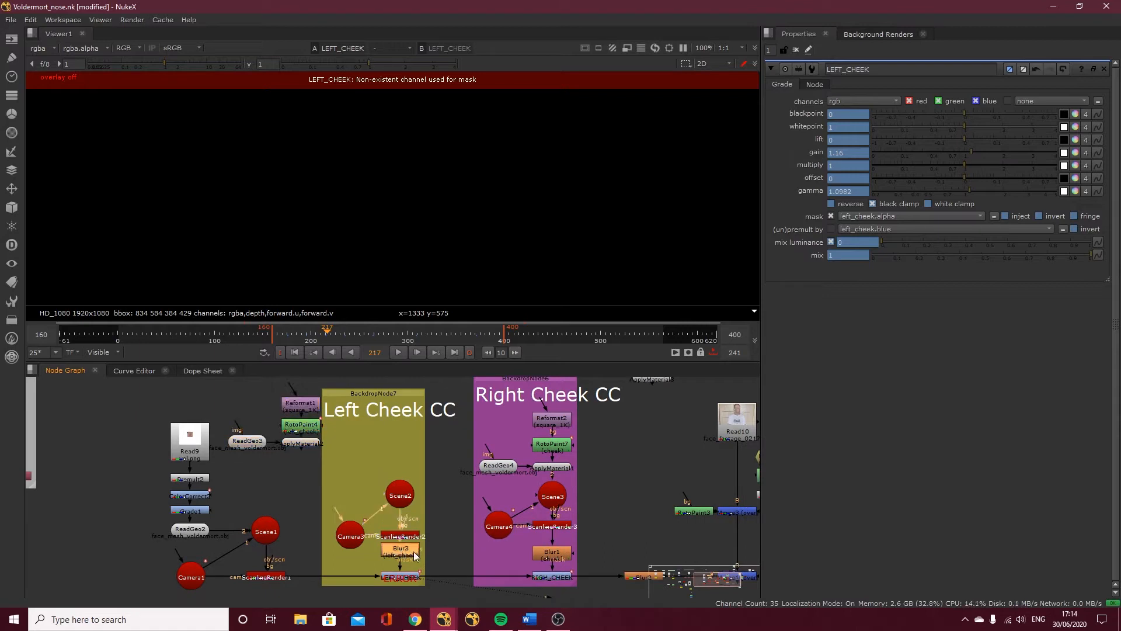
pyautogui.click(401, 576)
pyautogui.press('Delete')
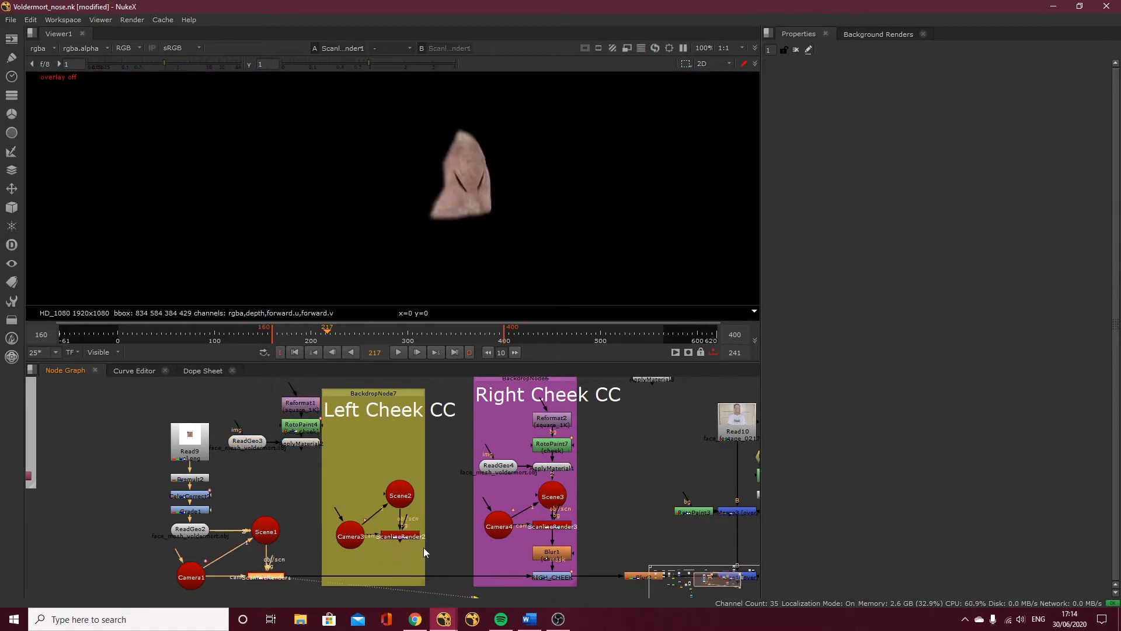
# Delete Scene2, Camera3 and ScanlineRender2 from the Left Cheek CC backdrop.
pyautogui.click(393, 536)
pyautogui.scroll(2, 393, 536)
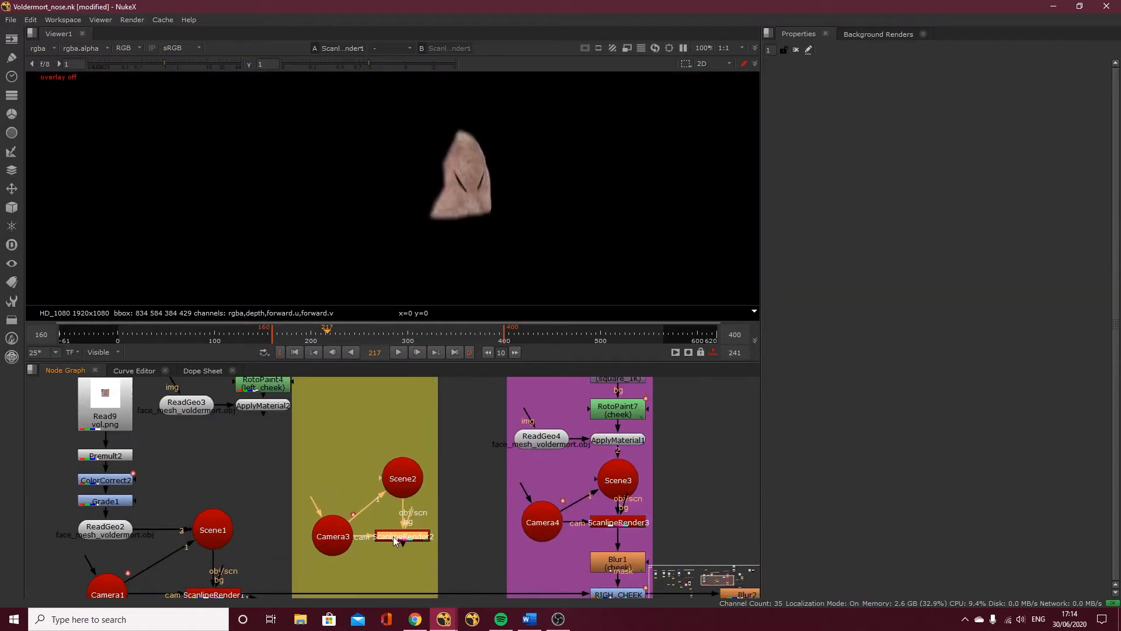
pyautogui.moveTo(354, 554); pyautogui.dragTo(356, 518, button='middle')
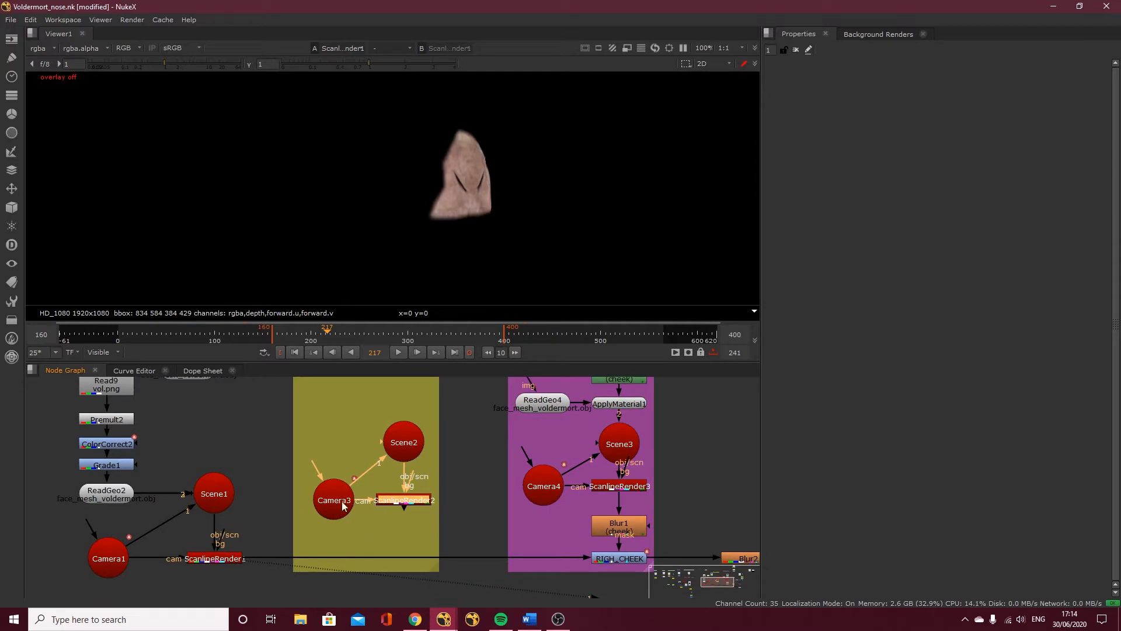
pyautogui.moveTo(453, 525); pyautogui.dragTo(288, 414)
pyautogui.press('Delete')
# Duplicate Scene1, Camera1 and ScanlineRender1 and place the copies inside the Left Cheek CC backdrop.
pyautogui.moveTo(270, 595); pyautogui.dragTo(184, 467)
pyautogui.keyDown('shift'); pyautogui.click(112, 556); pyautogui.keyUp('shift')
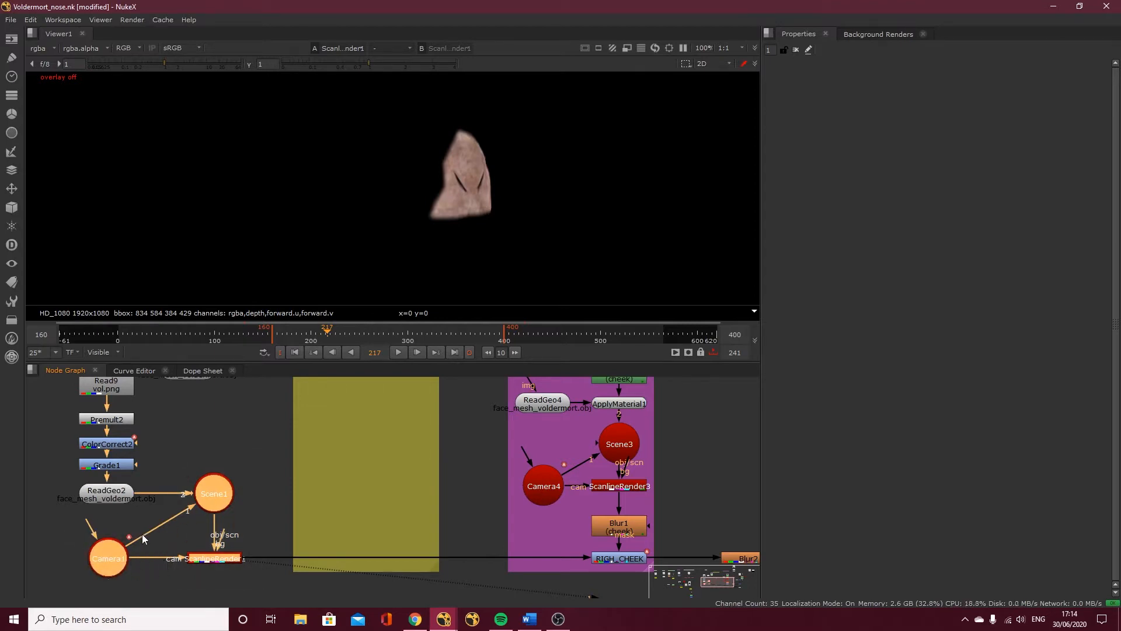
pyautogui.hotkey('ctrl', 'c')
pyautogui.hotkey('ctrl', 'v')
pyautogui.moveTo(456, 480); pyautogui.dragTo(408, 499)
pyautogui.scroll(-5, 354, 470)
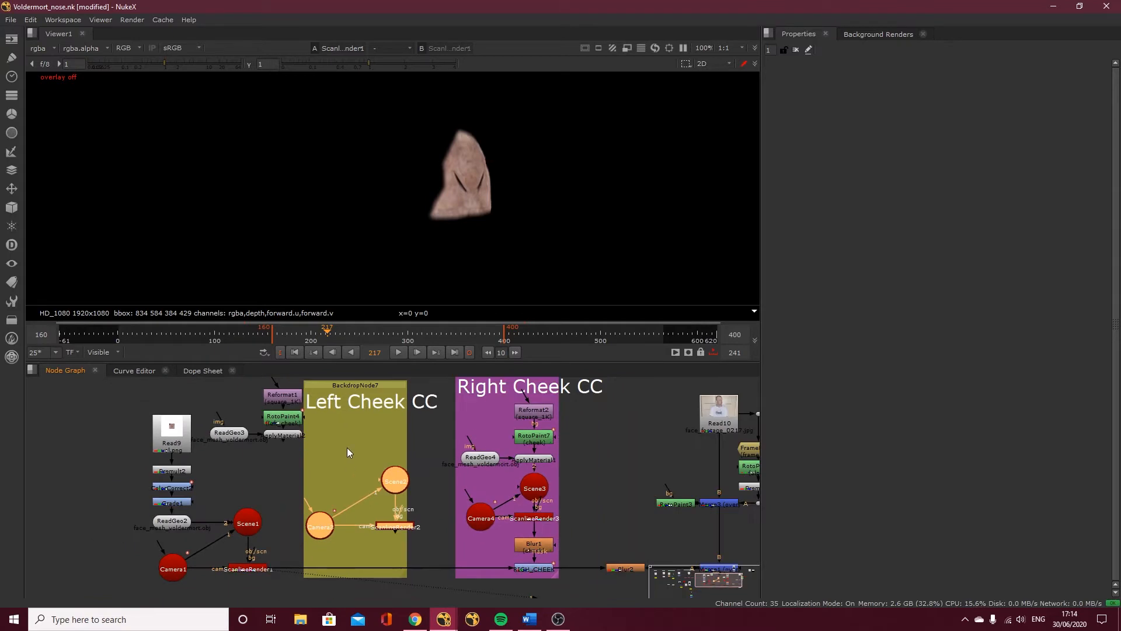
# Add an ApplyMaterial node in the Left Cheek CC backdrop and connect it to Scene2.
pyautogui.scroll(2, 332, 458)
pyautogui.click(337, 459)
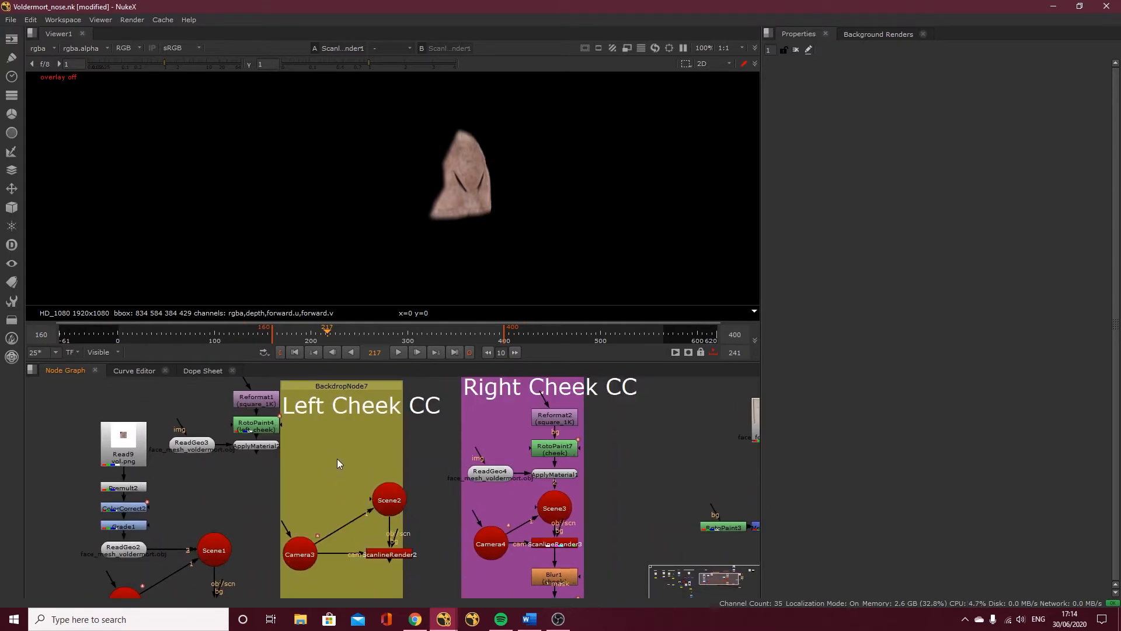
pyautogui.press('Tab')
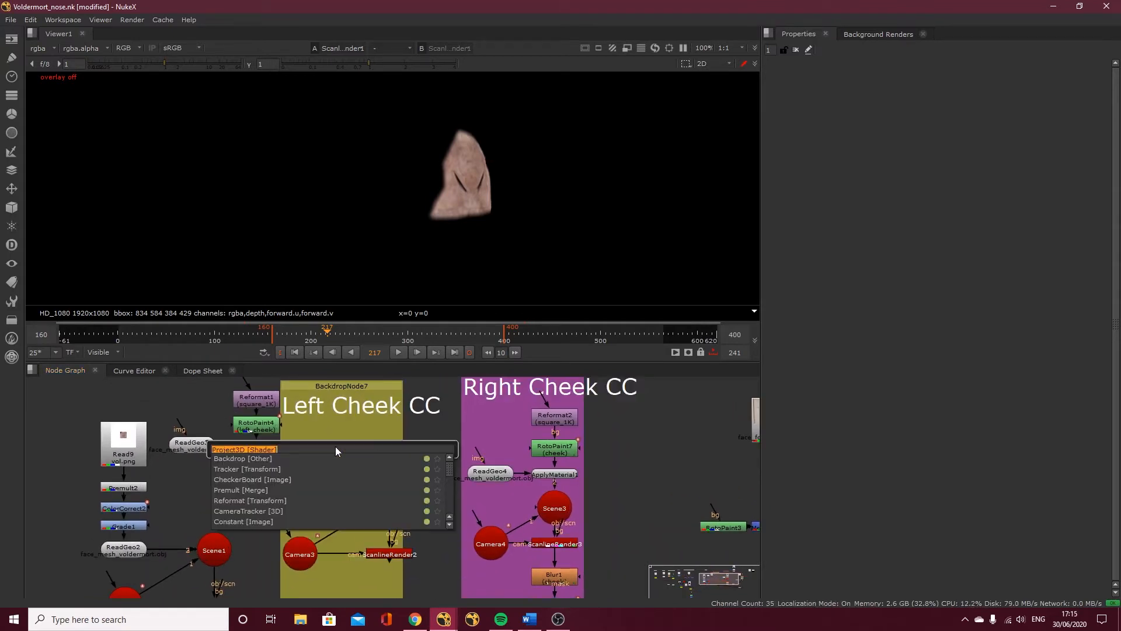
pyautogui.write('appl')
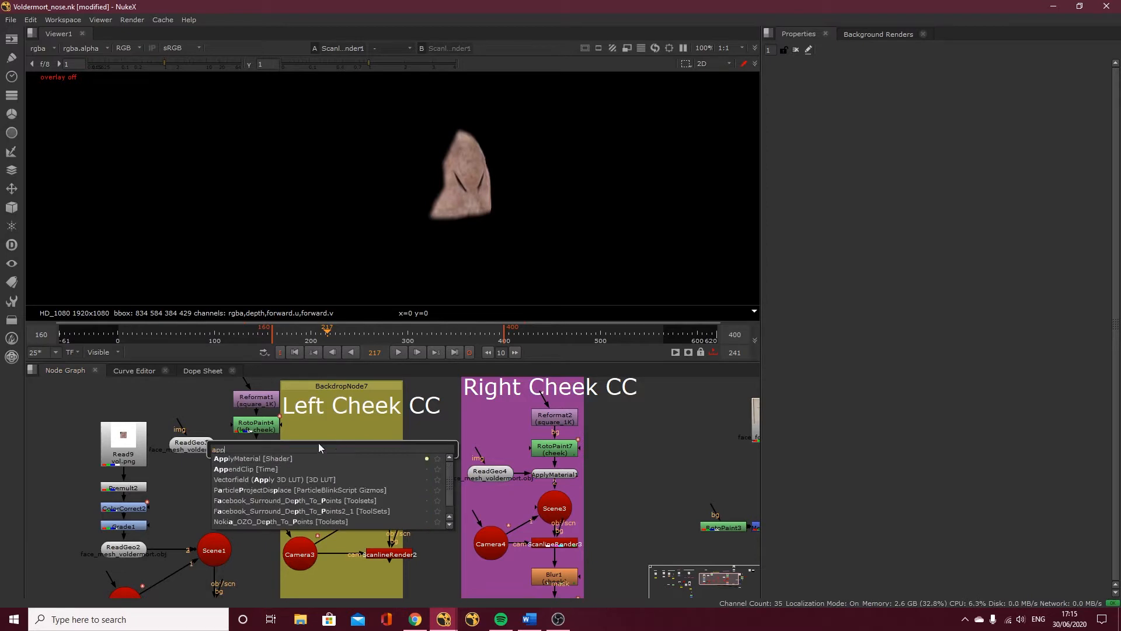
pyautogui.click(269, 459)
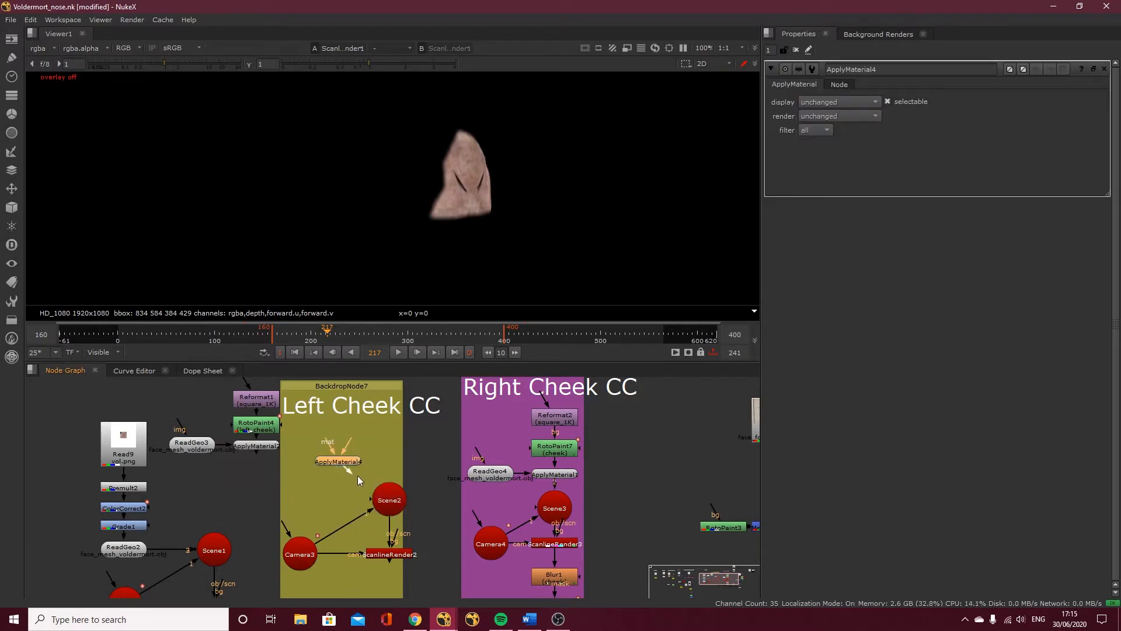
# Duplicate the ReadGeo2 face mesh node and place the copy beside ApplyMaterial4 in the Left Cheek CC backdrop.
pyautogui.click(128, 547)
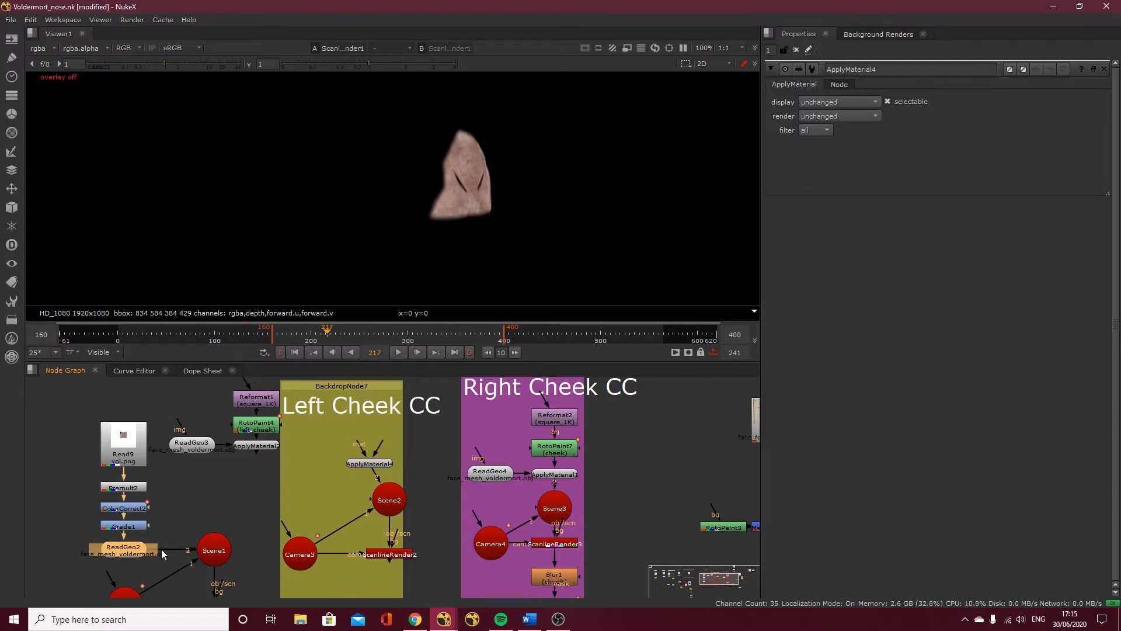
pyautogui.click(300, 479)
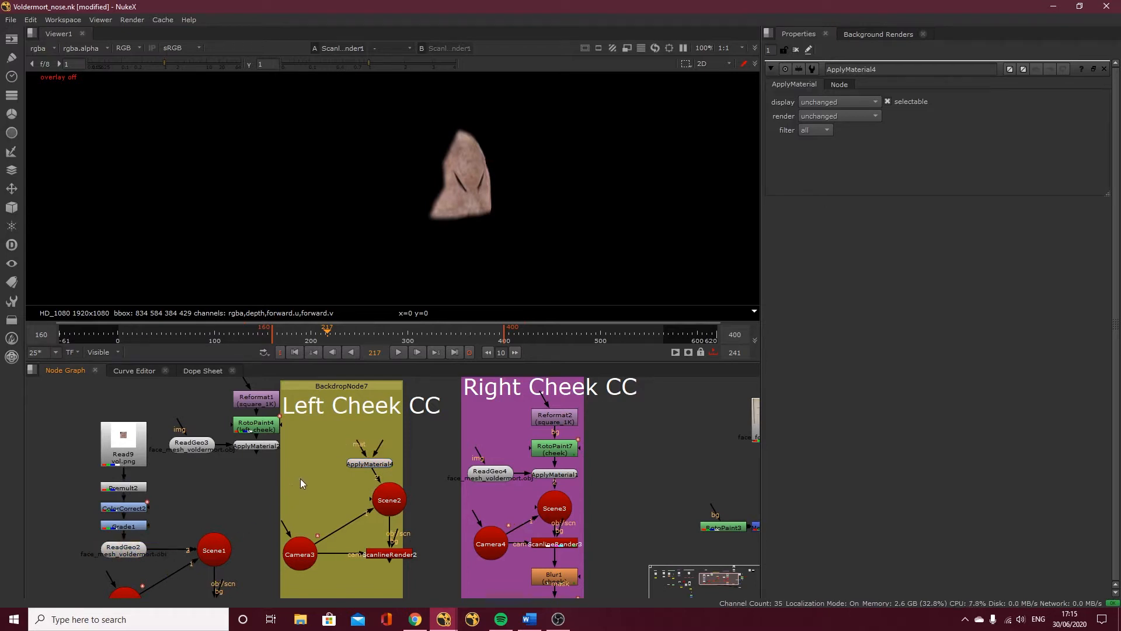
pyautogui.moveTo(329, 487); pyautogui.dragTo(328, 483)
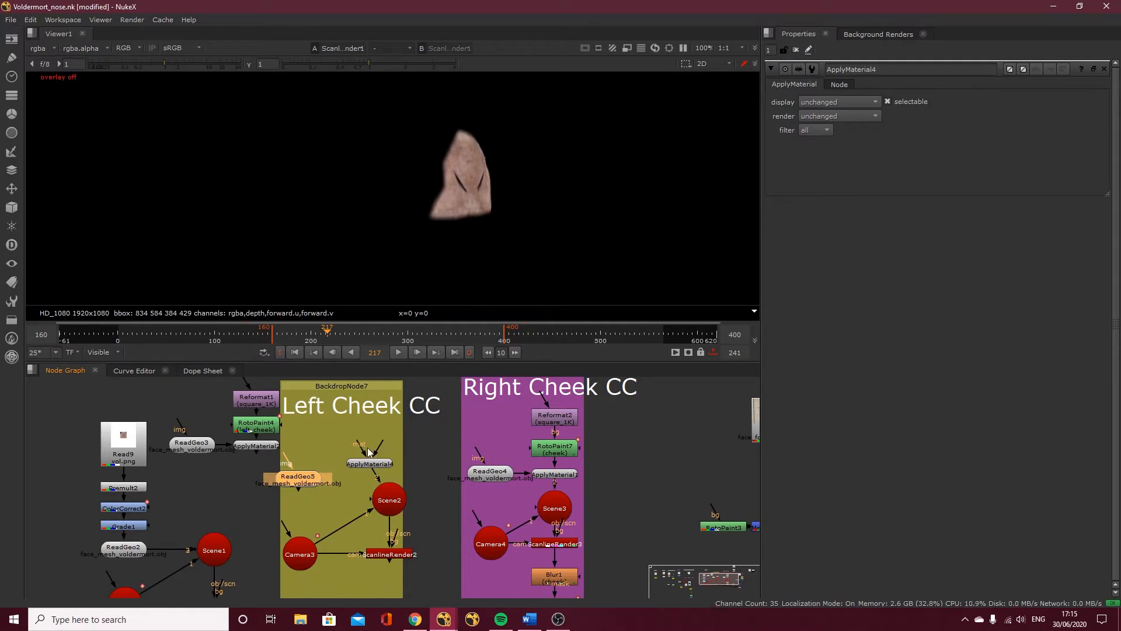
# Connect ApplyMaterial4's geometry input to ReadGeo5 and line the two nodes up above Scene2.
pyautogui.scroll(2, 367, 447)
pyautogui.moveTo(357, 447); pyautogui.dragTo(333, 419)
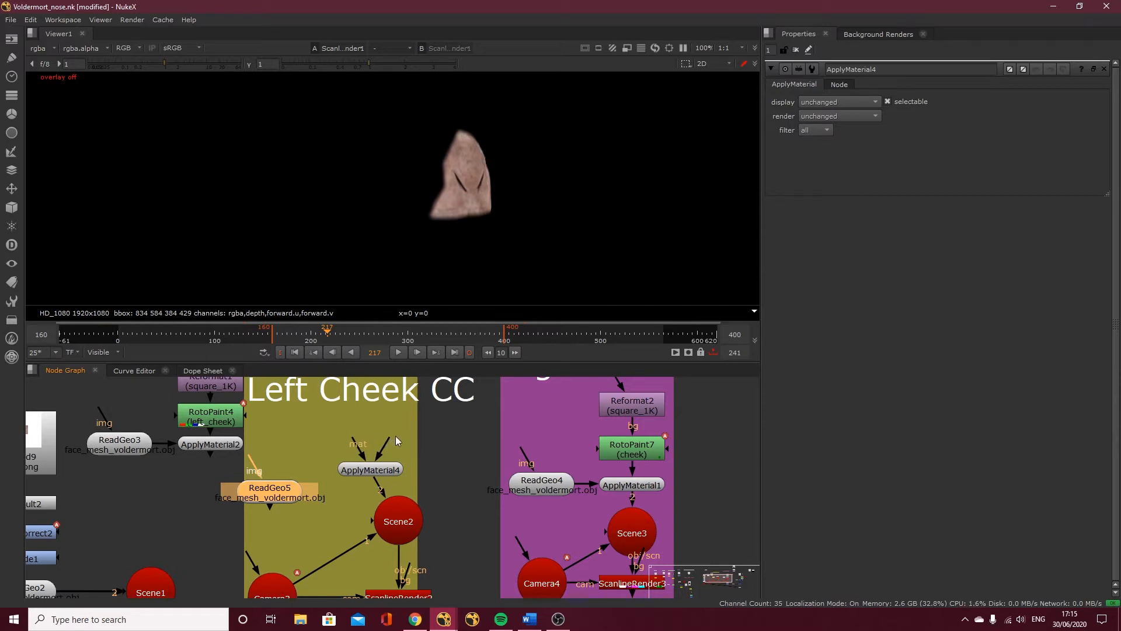
pyautogui.moveTo(387, 443); pyautogui.dragTo(302, 482)
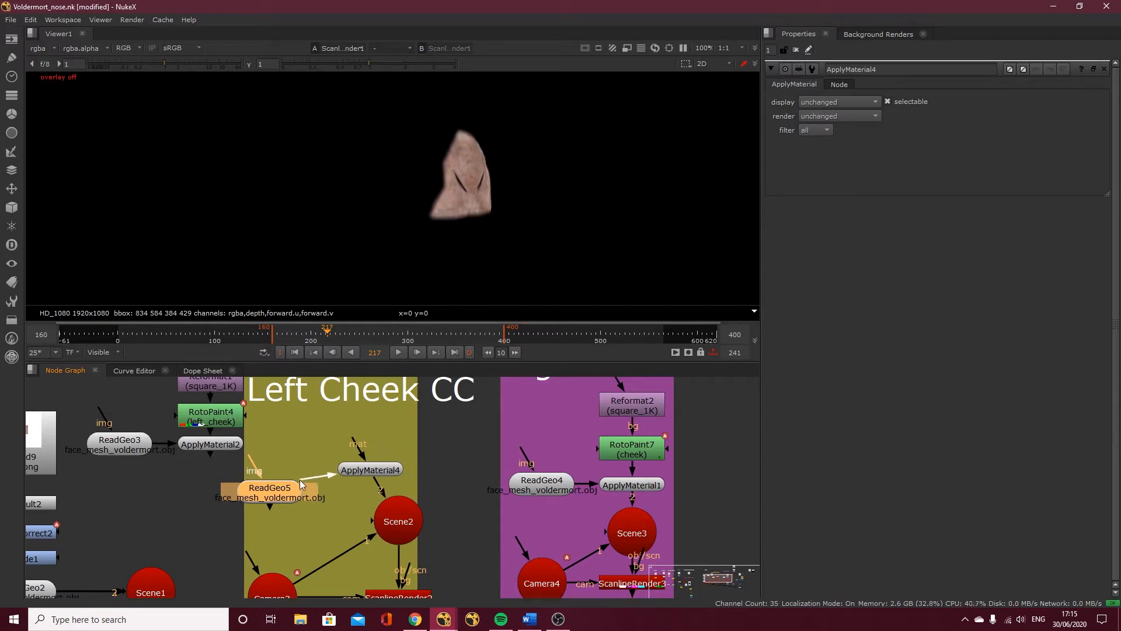
pyautogui.moveTo(367, 469); pyautogui.dragTo(395, 474)
pyautogui.moveTo(292, 488)
pyautogui.mouseDown()
pyautogui.moveTo(312, 462)
pyautogui.moveTo(305, 475)
pyautogui.mouseUp()
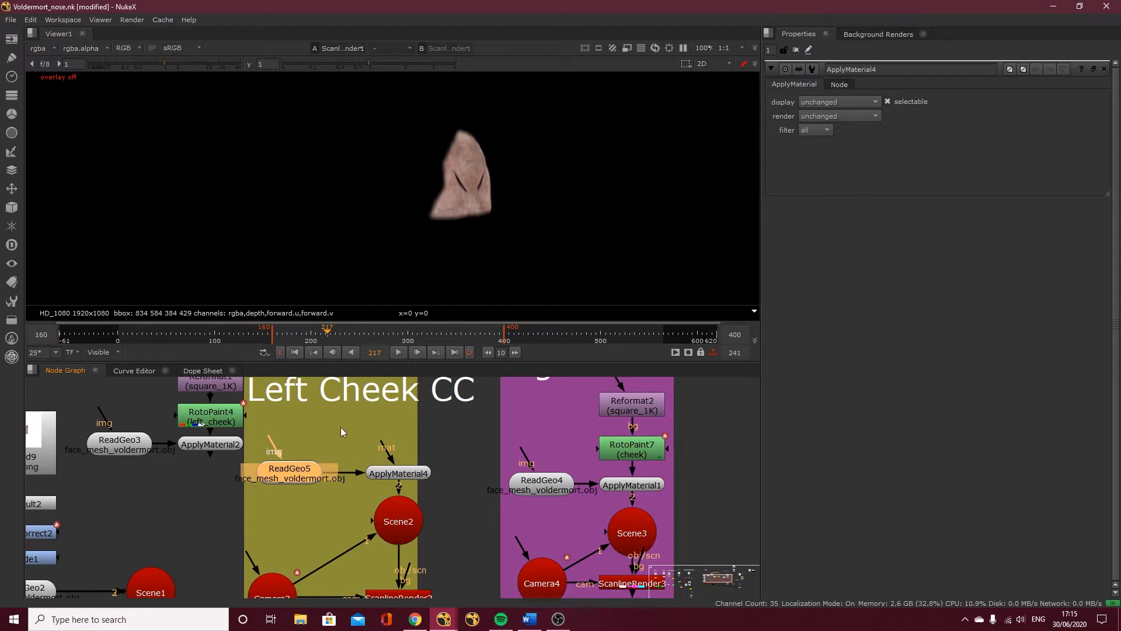
# Place the coloured number-grid image node above ApplyMaterial4 and connect the mat input to it.
pyautogui.moveTo(341, 428); pyautogui.dragTo(321, 464, button='middle')
pyautogui.click(361, 448)
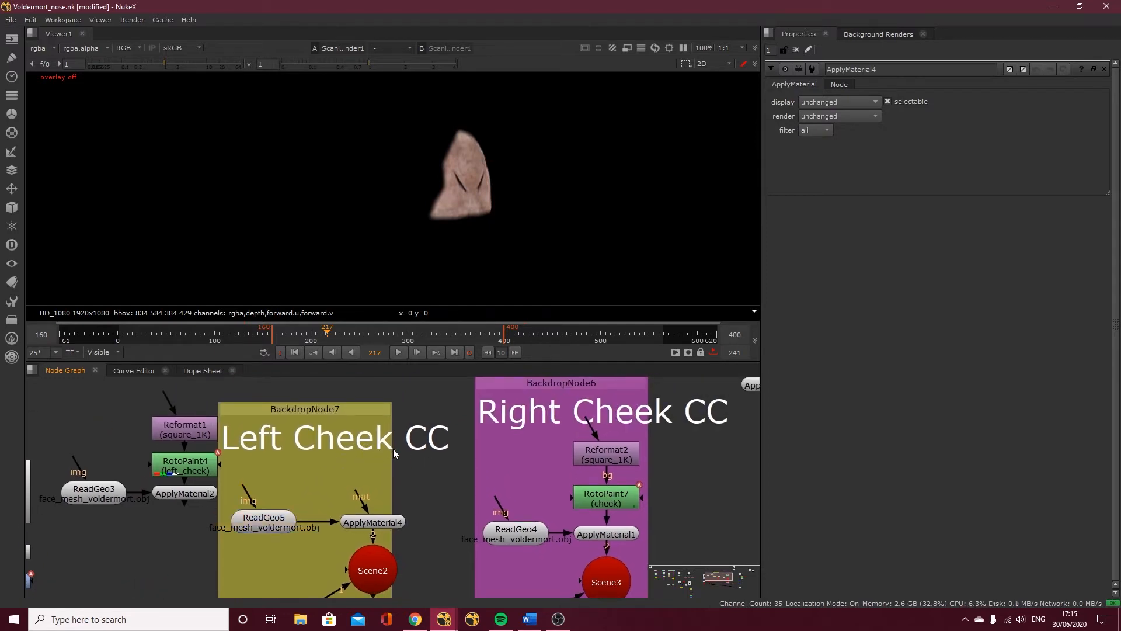
pyautogui.scroll(-3, 394, 448)
pyautogui.moveTo(647, 420); pyautogui.dragTo(506, 411, button='middle')
pyautogui.moveTo(514, 416); pyautogui.dragTo(352, 508)
pyautogui.scroll(3, 353, 447)
pyautogui.moveTo(323, 500); pyautogui.dragTo(323, 442, button='middle')
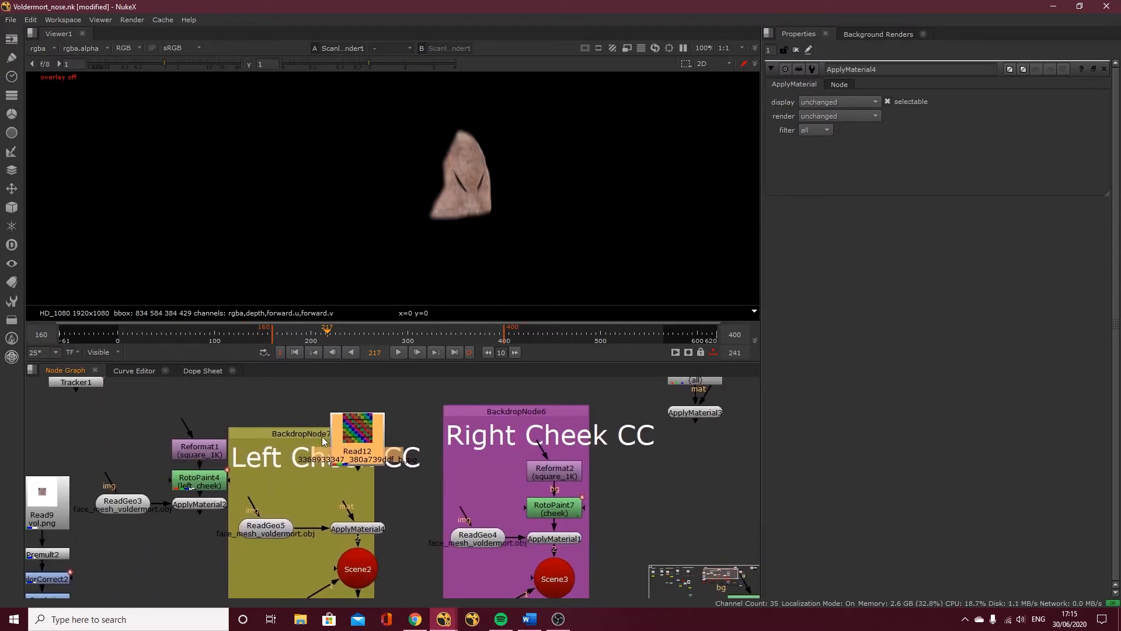
pyautogui.moveTo(345, 502); pyautogui.dragTo(371, 459)
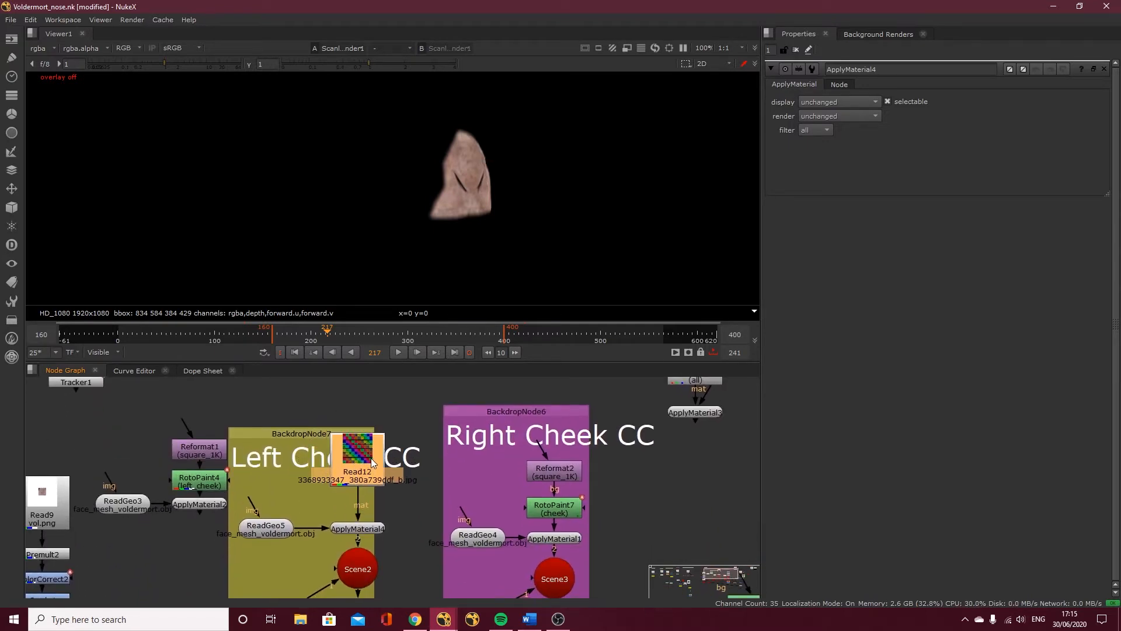
# View ScanlineRender2 in the viewer and go to frame 308 to check the grid texture on the face mesh.
pyautogui.moveTo(378, 504); pyautogui.dragTo(365, 440, button='middle')
pyautogui.moveTo(359, 566); pyautogui.dragTo(345, 530, button='middle')
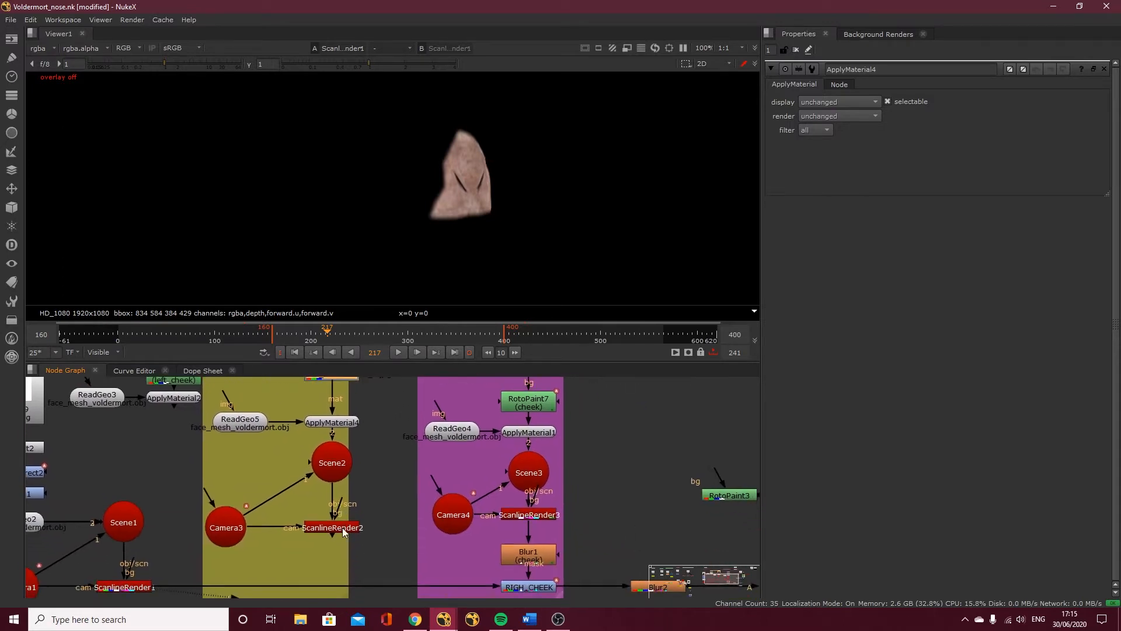
pyautogui.click(343, 528)
pyautogui.press('1')
pyautogui.moveTo(327, 332); pyautogui.dragTo(416, 334)
pyautogui.scroll(-2, 458, 265)
pyautogui.moveTo(335, 495); pyautogui.dragTo(340, 447, button='middle')
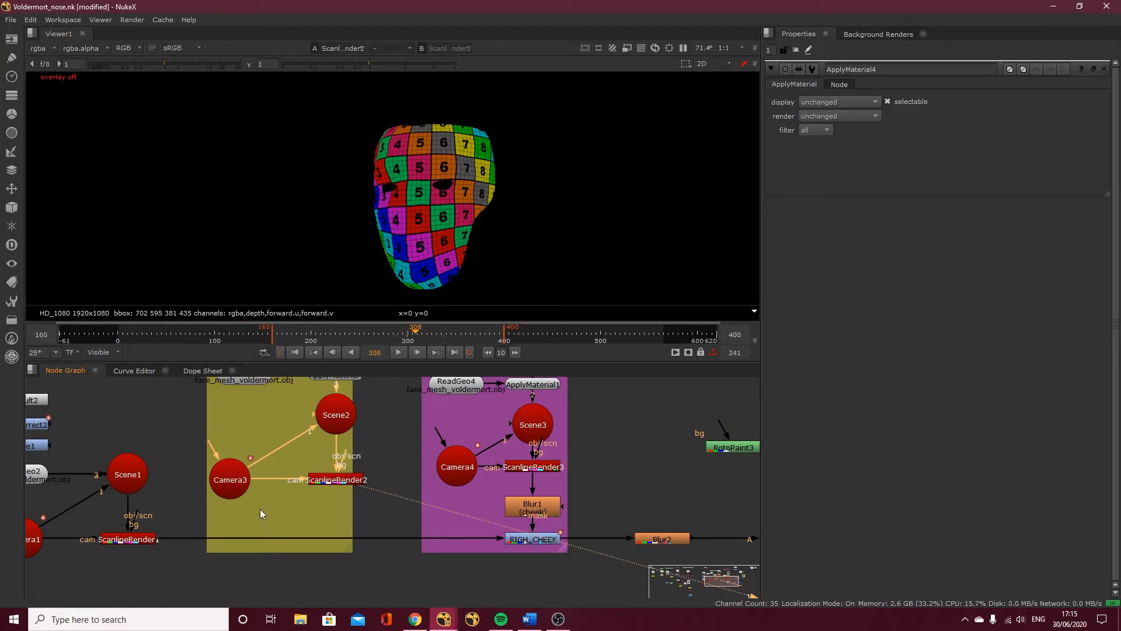
# Move the ReadGeo3, Reformat1, RotoPaint4 and ApplyMaterial2 group to the far side of Read9, away from the Left Cheek CC backdrop.
pyautogui.moveTo(152, 515); pyautogui.dragTo(289, 503, button='middle')
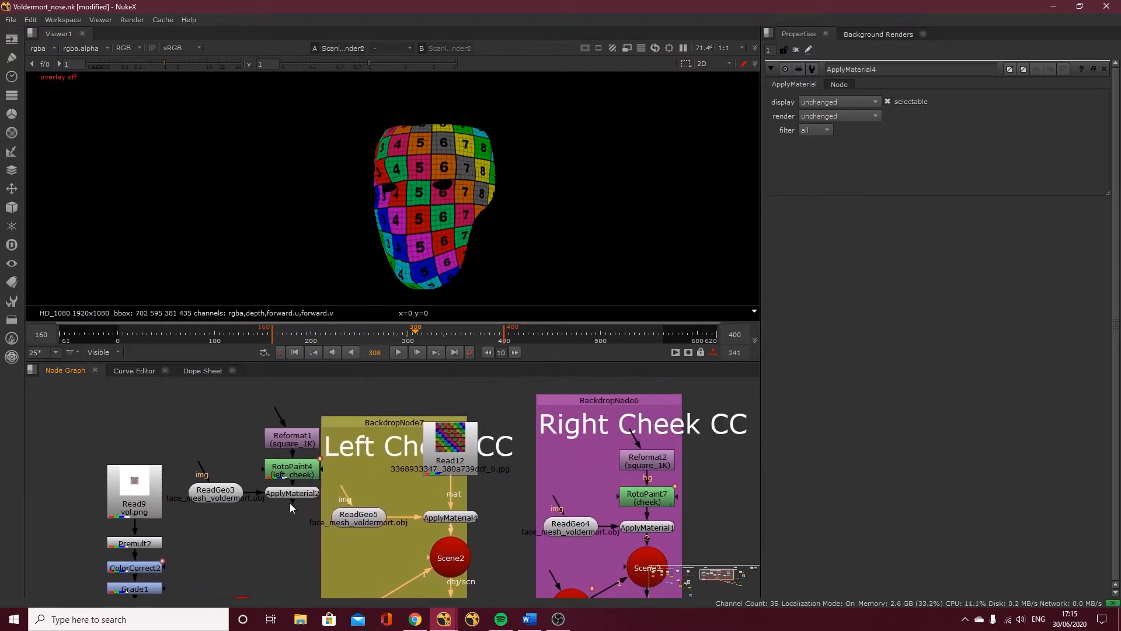
pyautogui.moveTo(327, 525); pyautogui.dragTo(198, 400)
pyautogui.moveTo(318, 442); pyautogui.dragTo(80, 445)
pyautogui.moveTo(251, 467); pyautogui.dragTo(309, 418, button='middle')
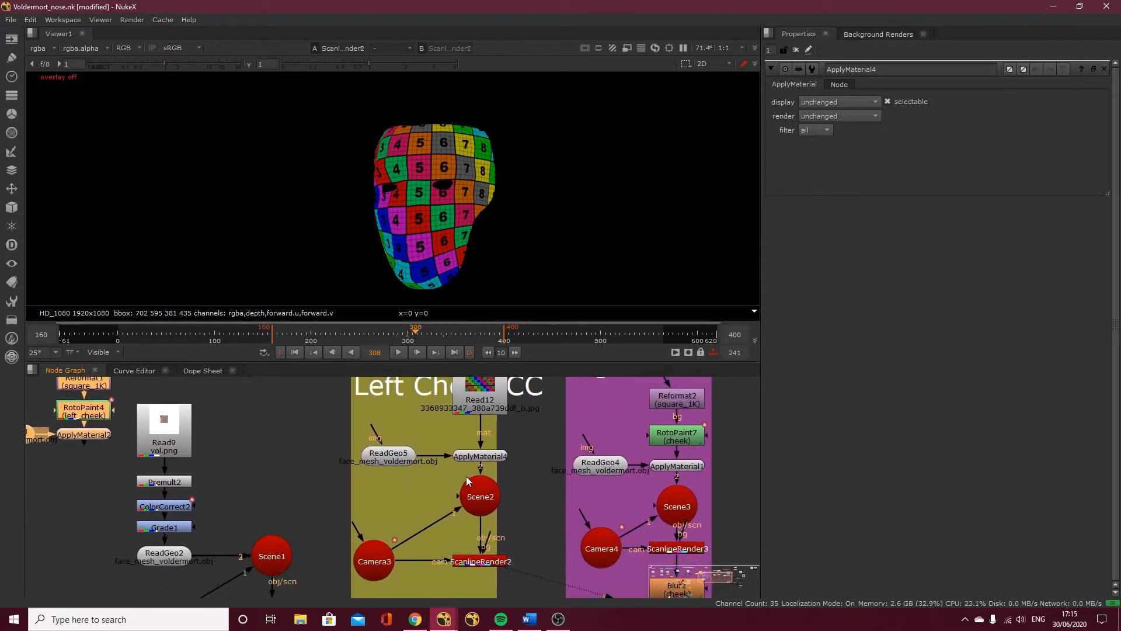
# Disconnect ApplyMaterial4 from Scene2 and move it with ReadGeo5 and Read12 out of the Left Cheek CC backdrop, beside Read9.
pyautogui.moveTo(475, 469); pyautogui.dragTo(415, 475)
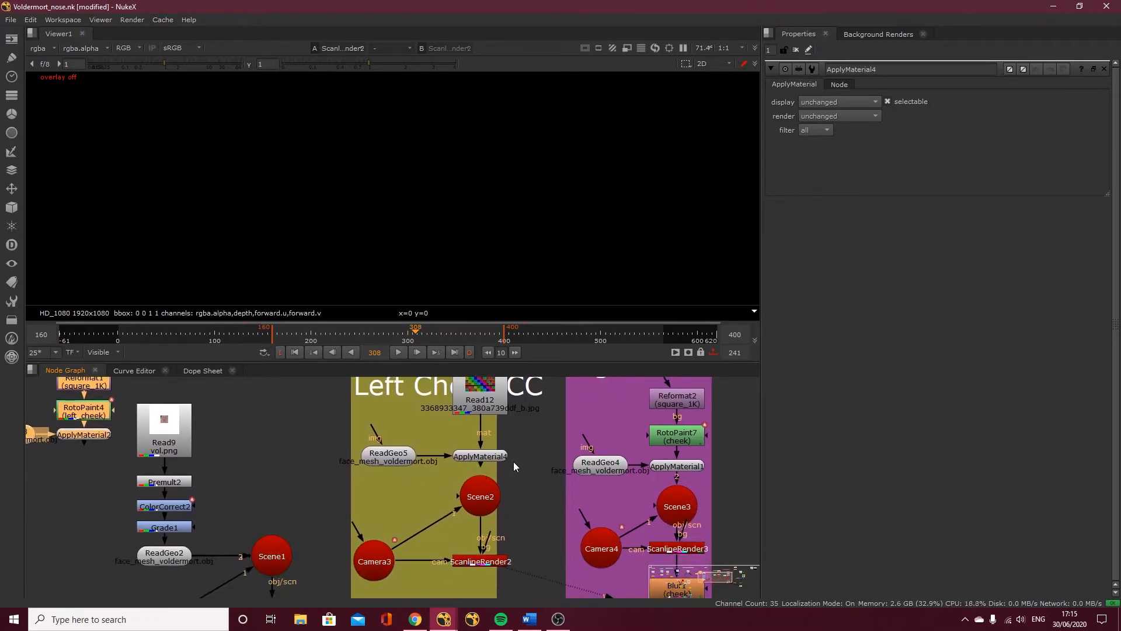
pyautogui.moveTo(527, 465); pyautogui.dragTo(355, 381)
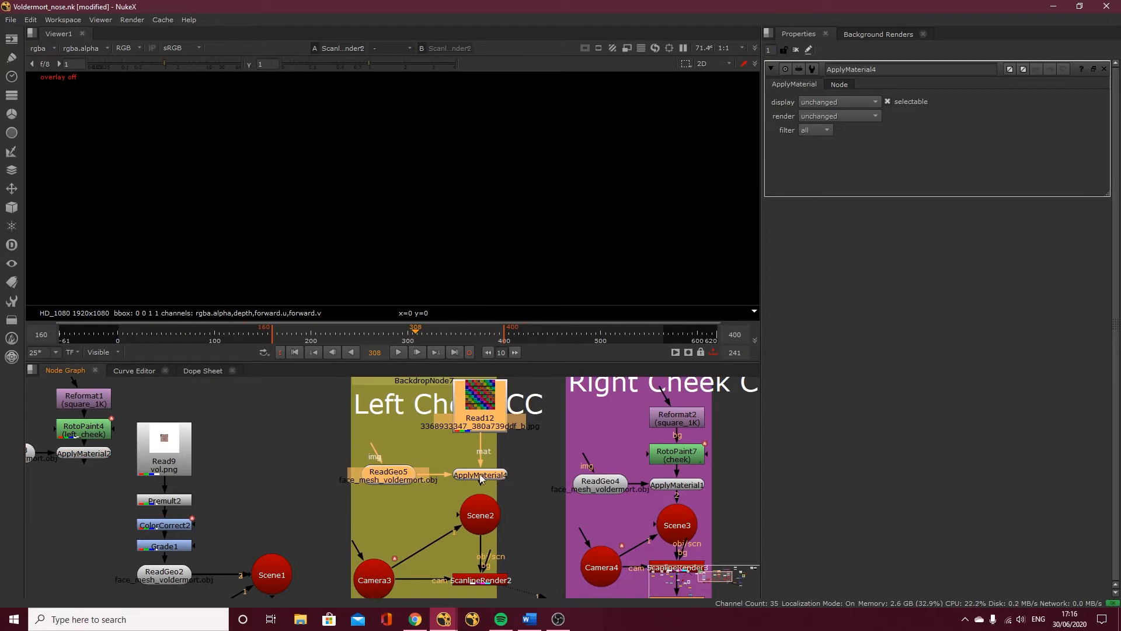
pyautogui.moveTo(479, 474); pyautogui.dragTo(331, 464)
pyautogui.moveTo(334, 475); pyautogui.dragTo(418, 486, button='middle')
pyautogui.scroll(-5, 401, 499)
pyautogui.scroll(6, 426, 472)
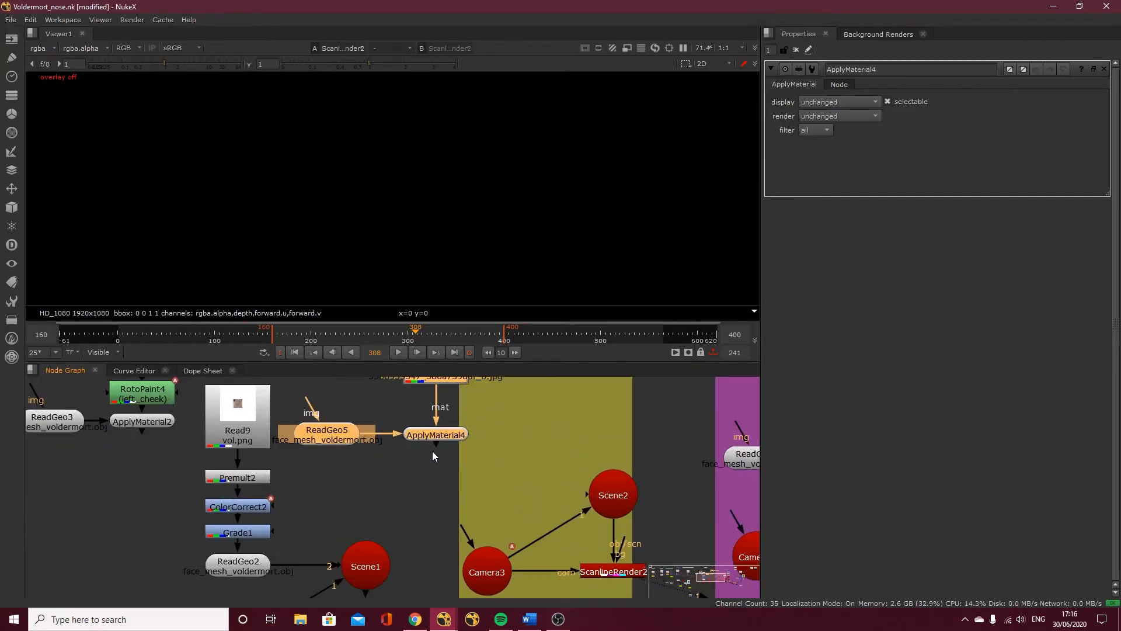
# Connect ApplyMaterial4 to Scene1 and view ScanlineRender1 to check the grid texture together with the nose patch.
pyautogui.moveTo(433, 444); pyautogui.dragTo(373, 568)
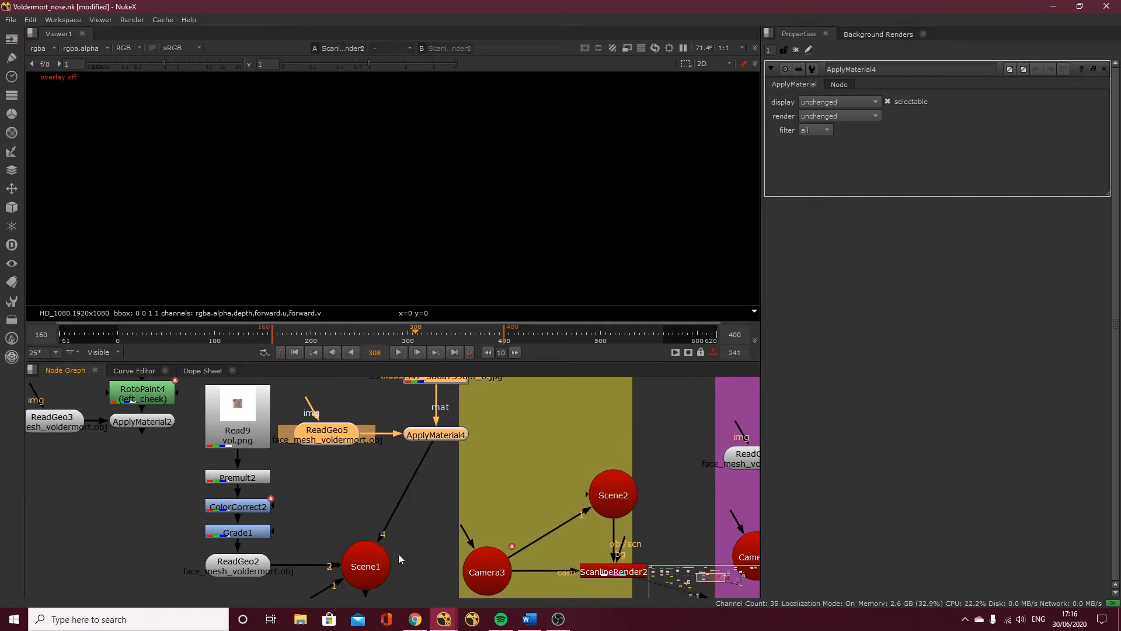
pyautogui.moveTo(378, 582); pyautogui.dragTo(377, 532, button='middle')
pyautogui.click(364, 573)
pyautogui.press('1')
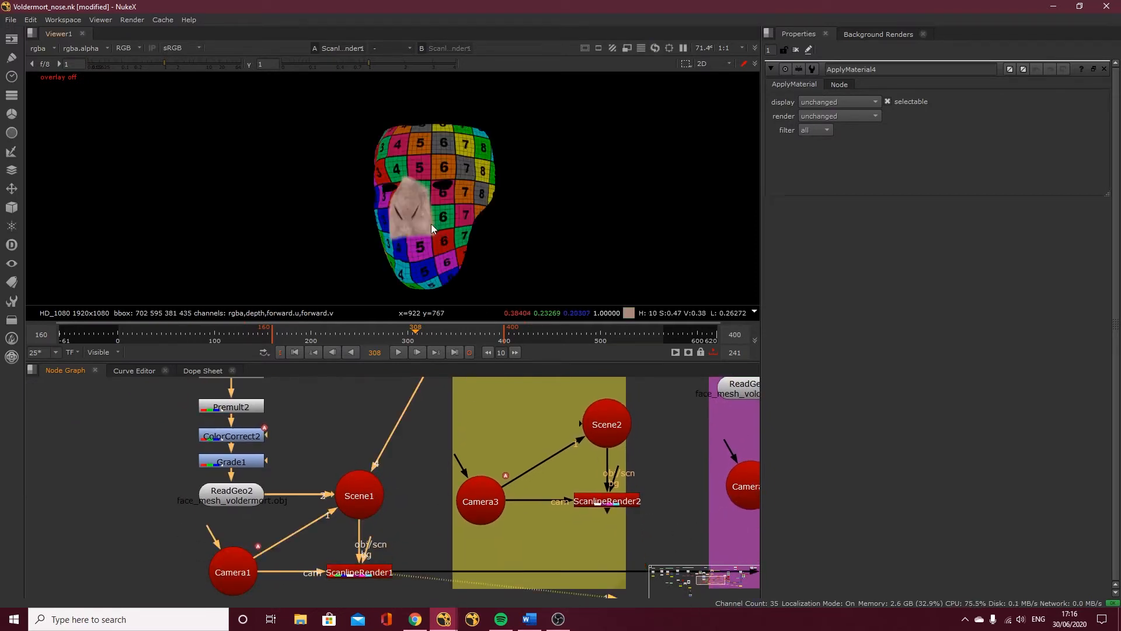
pyautogui.scroll(3, 419, 201)
pyautogui.scroll(-5, 369, 433)
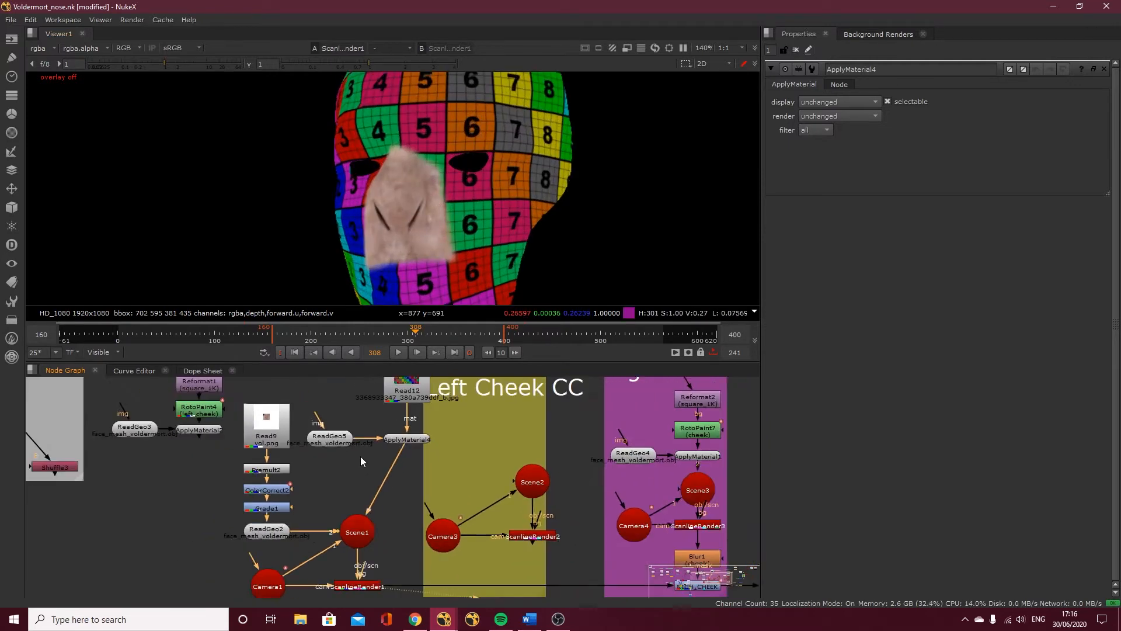
# Place ApplyMaterial4 closer to ReadGeo5 and line up Read12 directly above it, clear of the Left Cheek CC backdrop.
pyautogui.moveTo(436, 470); pyautogui.dragTo(376, 408)
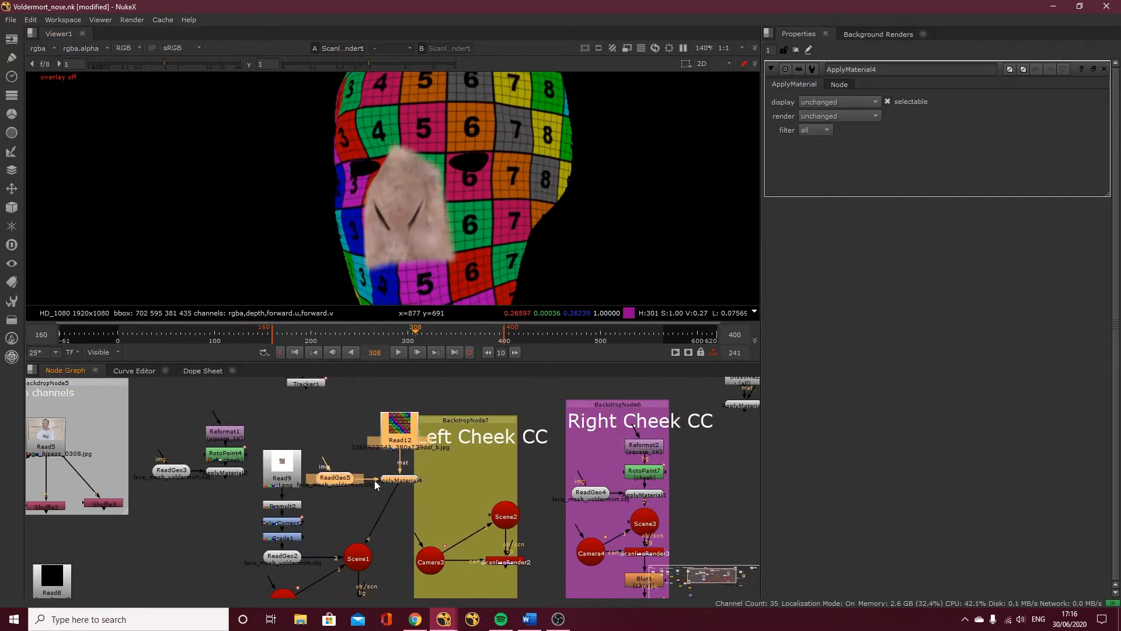
pyautogui.click(338, 503)
pyautogui.moveTo(335, 482); pyautogui.dragTo(379, 480)
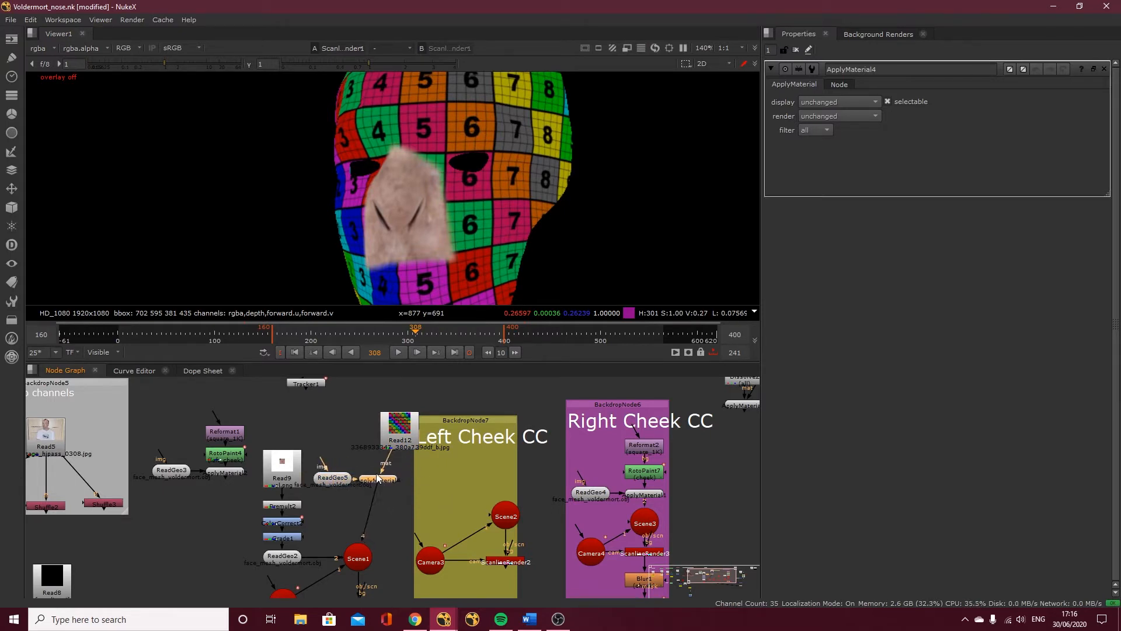
pyautogui.moveTo(407, 434); pyautogui.dragTo(386, 442)
pyautogui.click(393, 503)
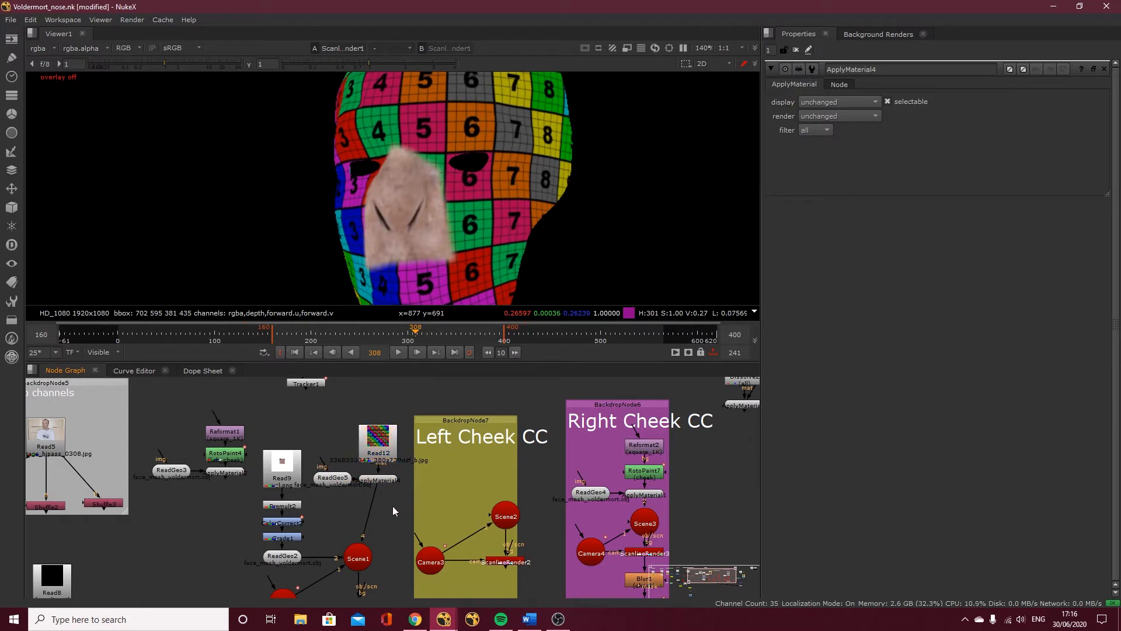
# Add a RotoPaint node beside ApplyMaterial4, view it with the overlay on, and activate the Bezier tool.
pyautogui.press('p')
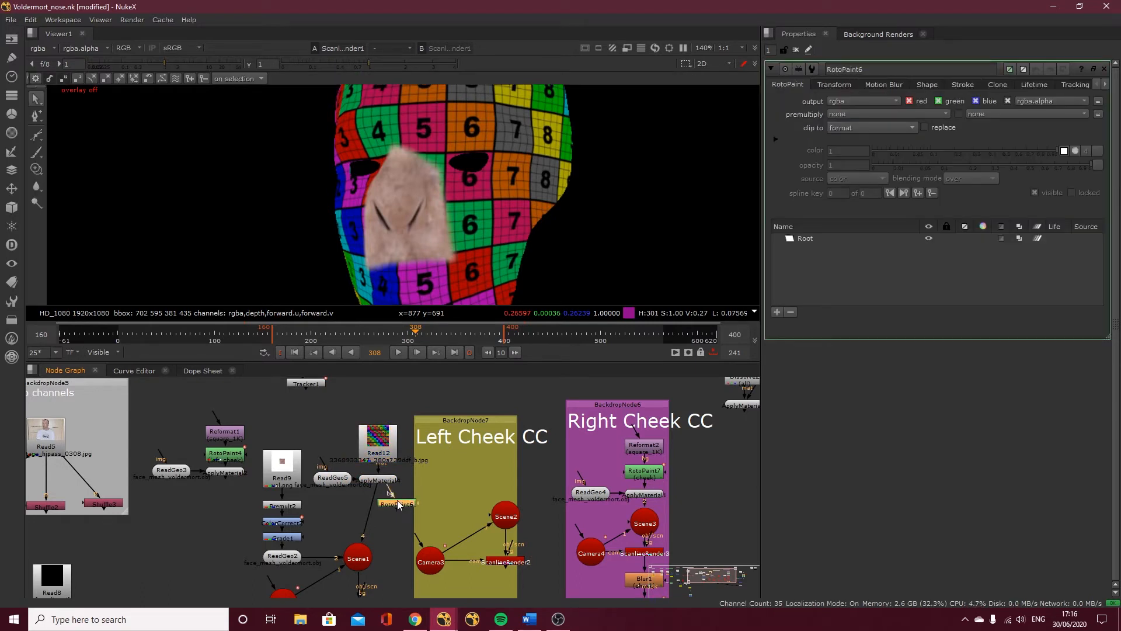
pyautogui.press('1')
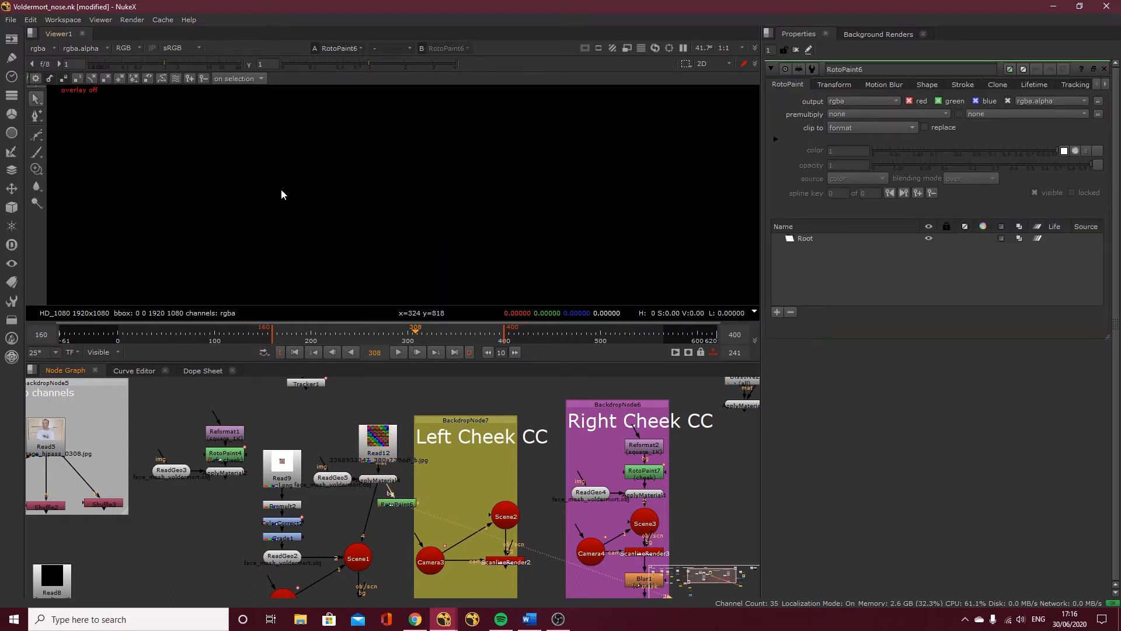
pyautogui.press('v')
pyautogui.press('o')
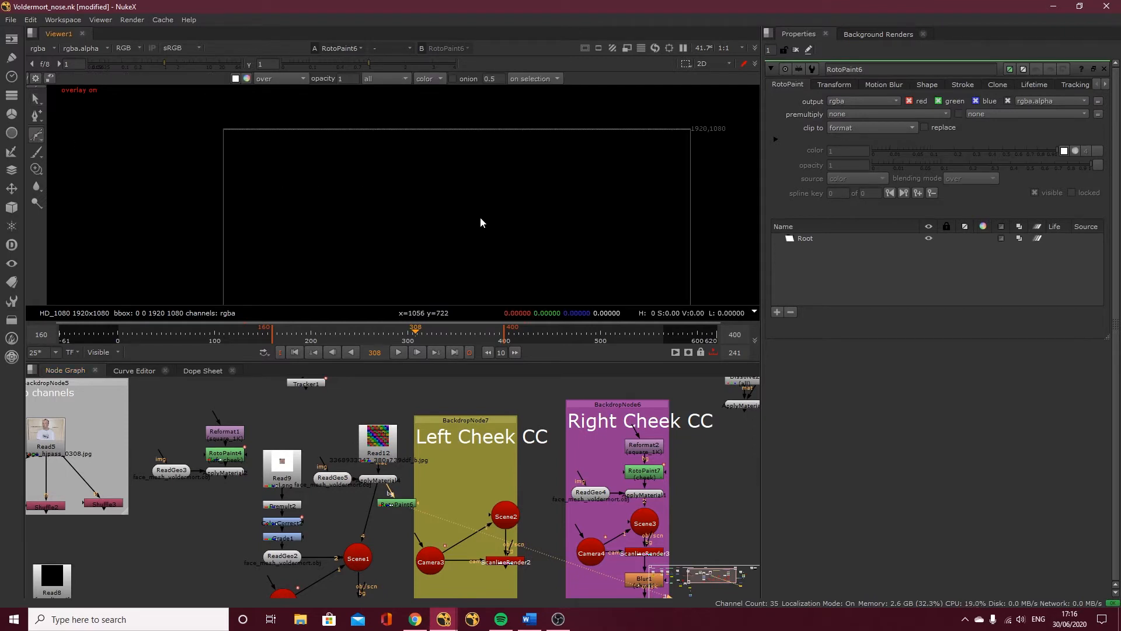
pyautogui.press('-')
pyautogui.scroll(2, 423, 180)
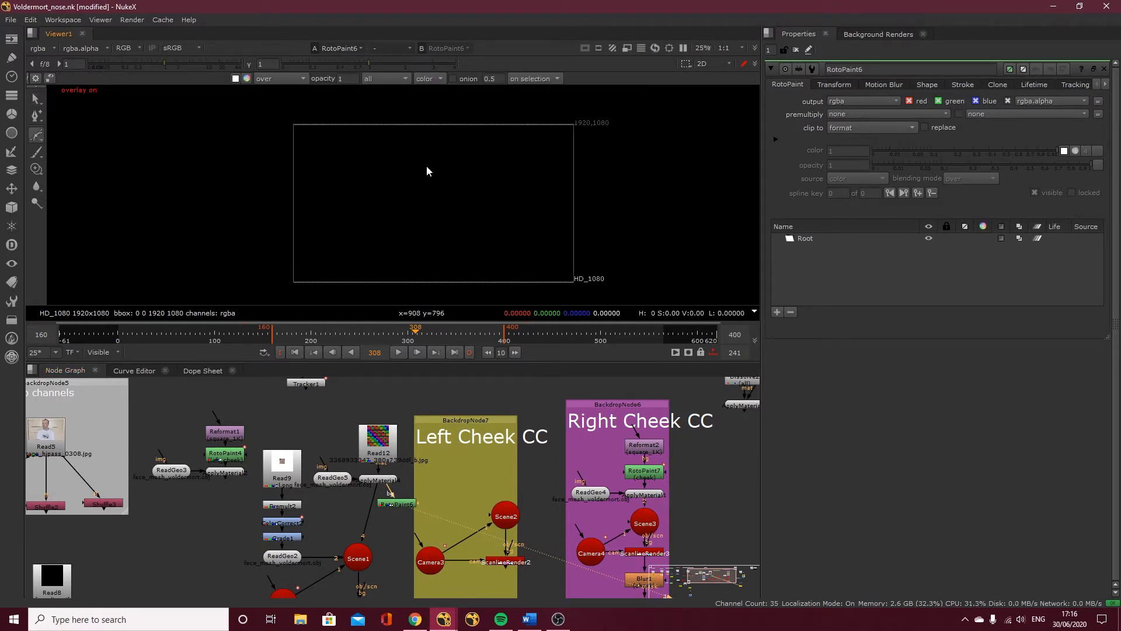
# Draw a small closed four-point Bezier shape near the middle of the RotoPaint6 frame.
pyautogui.click(447, 173)
pyautogui.click(432, 213)
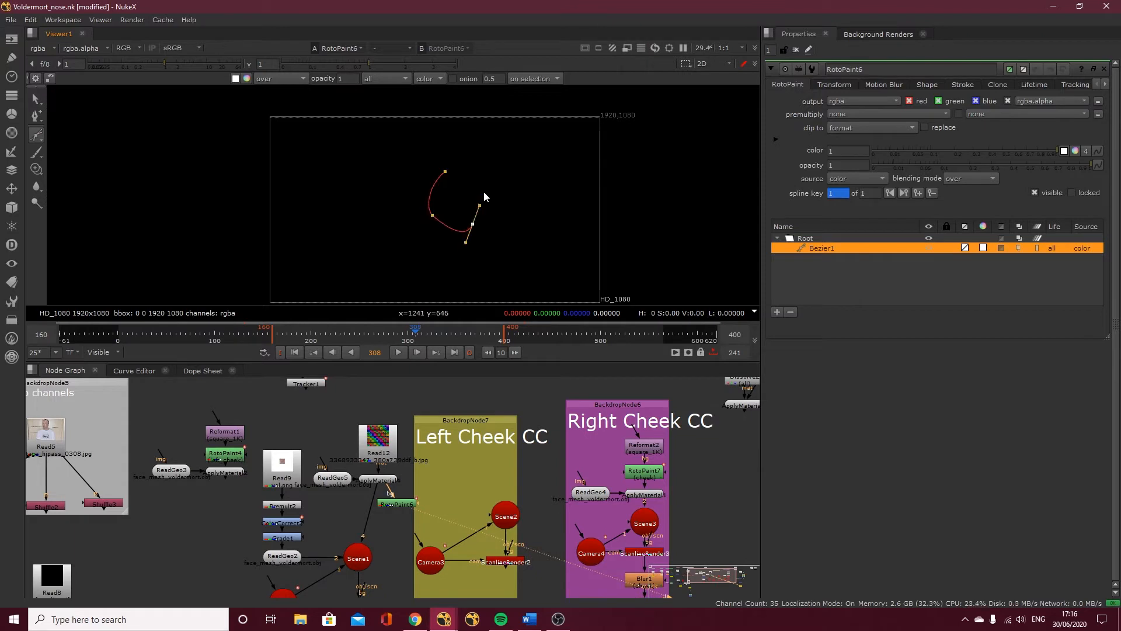
pyautogui.click(483, 191)
pyautogui.press('Return')
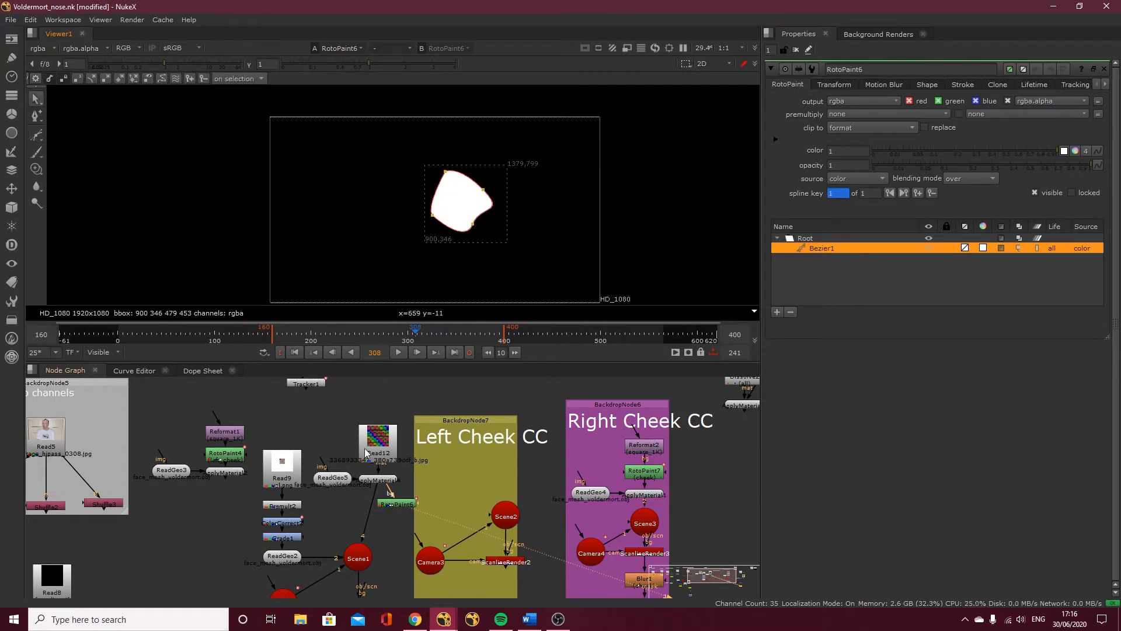
# Undo the Bezier shape drawn in RotoPaint6.
pyautogui.hotkey('ctrl', 'z')
pyautogui.hotkey('ctrl', 'z')
pyautogui.hotkey('ctrl', 'z')
pyautogui.hotkey('ctrl', 'z')
pyautogui.hotkey('ctrl', 'z')
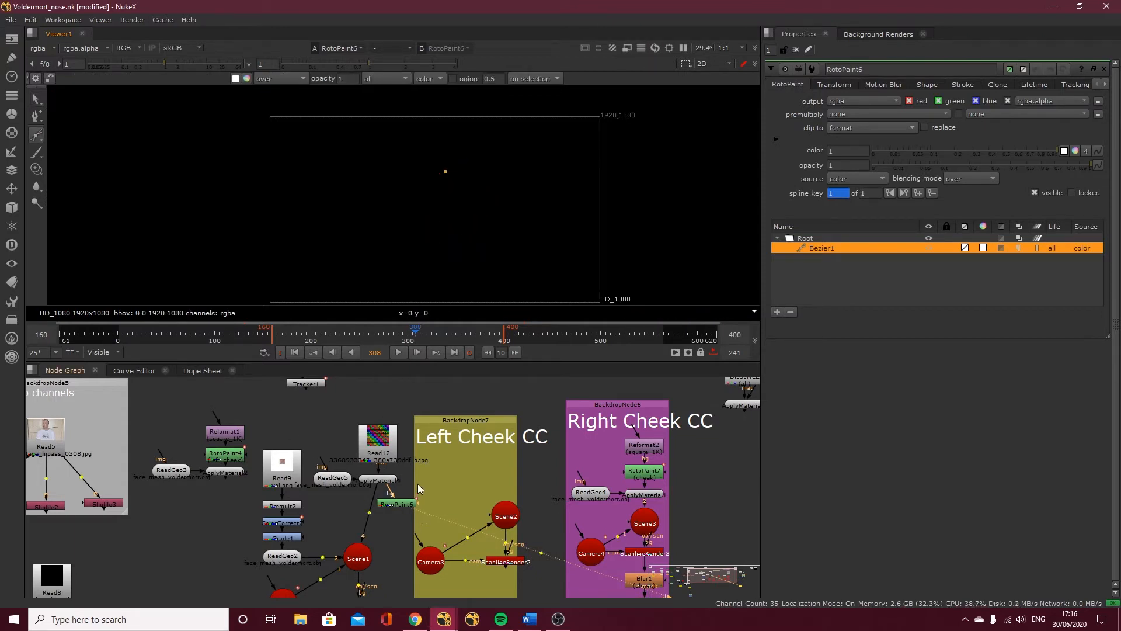
# Move RotoPaint6 toward the Left Cheek CC backdrop, then view ScanlineRender1 and place the Viewer node below it.
pyautogui.moveTo(388, 506); pyautogui.dragTo(418, 470)
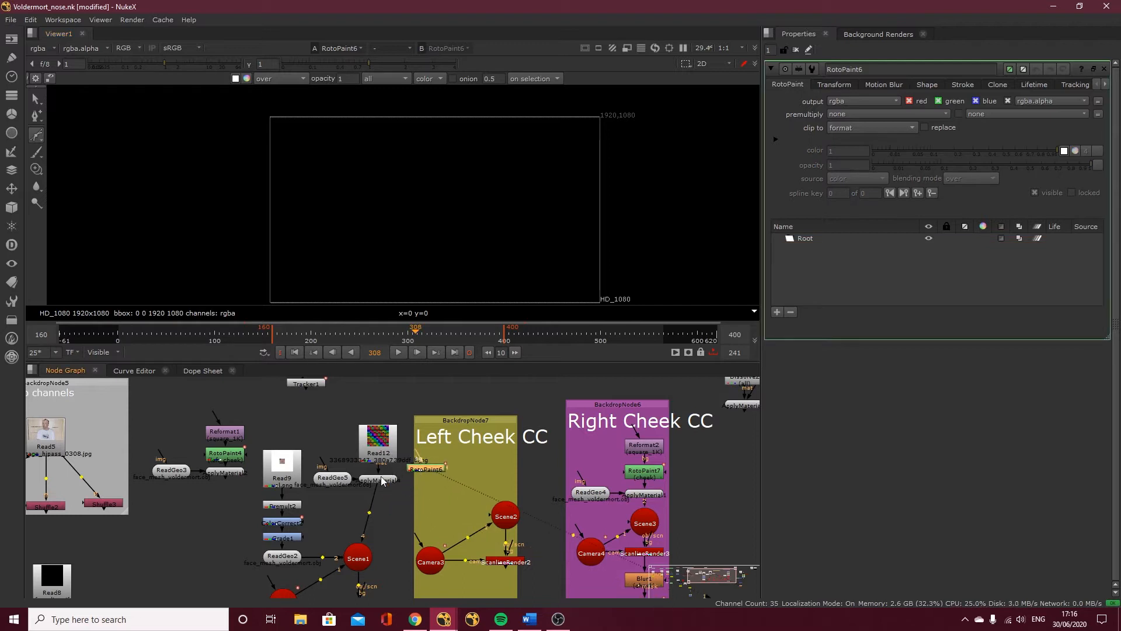
pyautogui.click(364, 554)
pyautogui.moveTo(377, 591); pyautogui.dragTo(373, 538, button='middle')
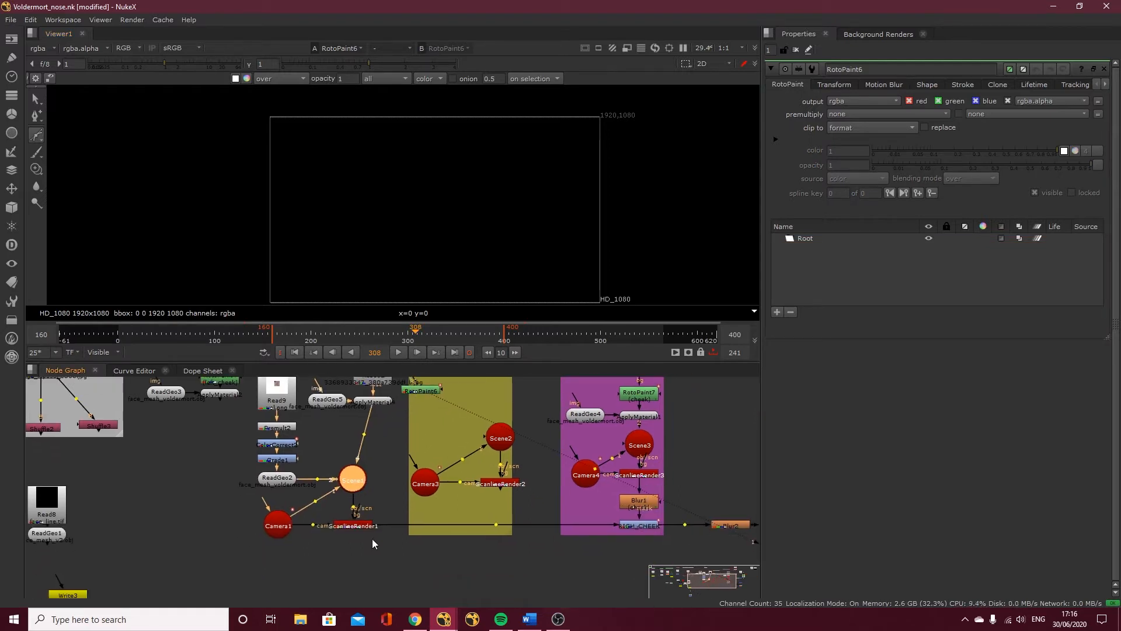
pyautogui.click(358, 523)
pyautogui.press('1')
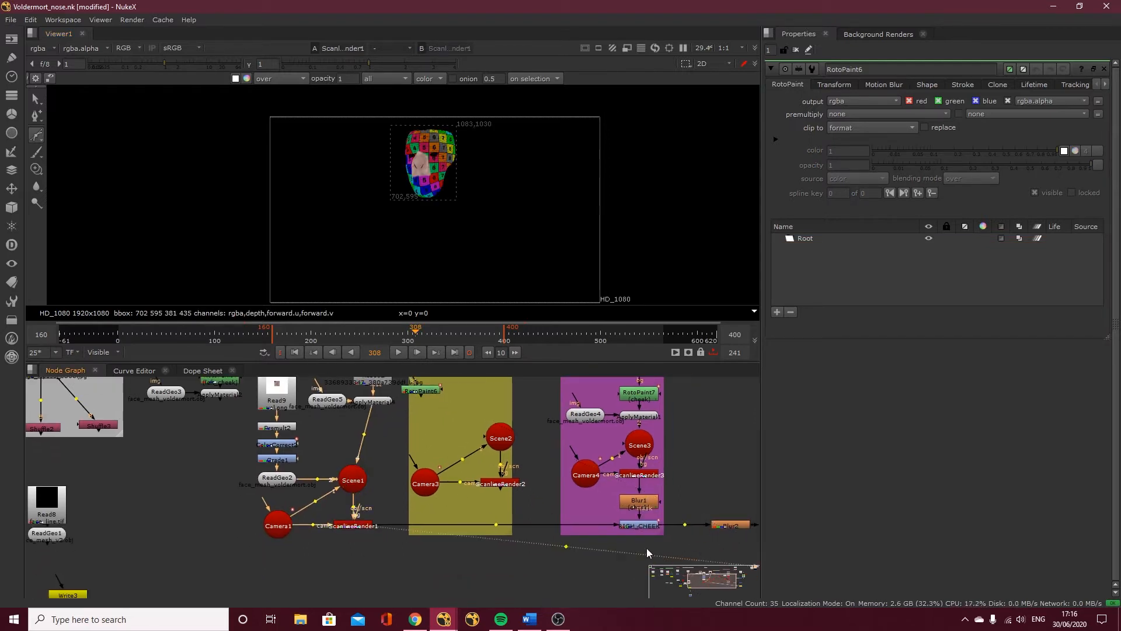
pyautogui.moveTo(646, 548); pyautogui.dragTo(453, 505, button='middle')
pyautogui.moveTo(603, 531); pyautogui.dragTo(154, 511)
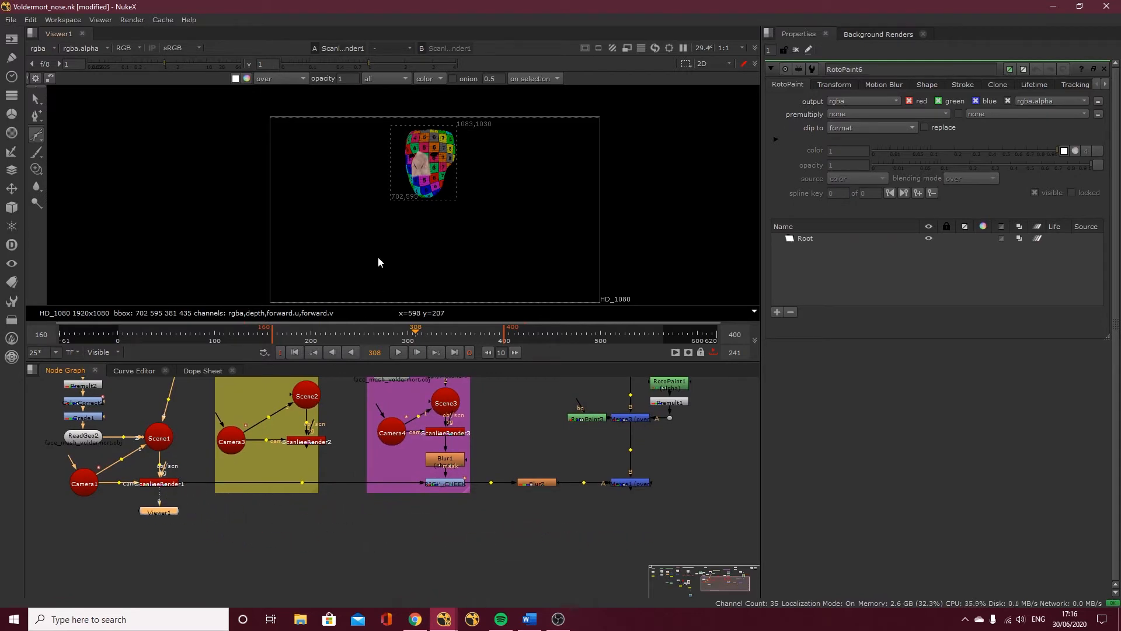
pyautogui.scroll(6, 380, 238)
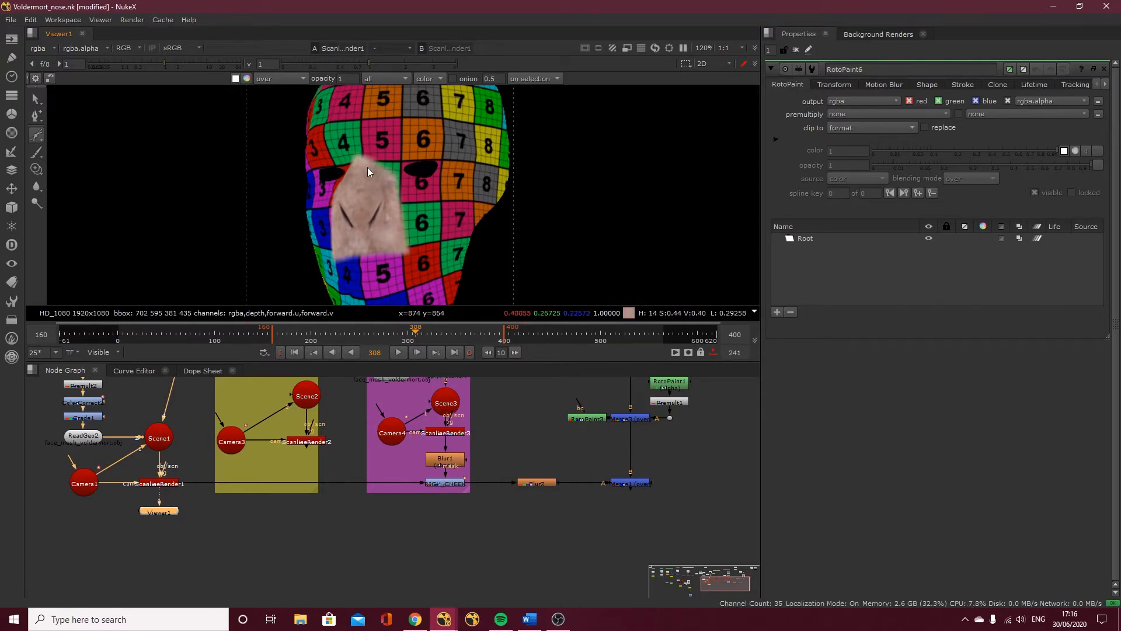
# Place RotoPaint6 inside the Left Cheek CC backdrop and raise Read12 to leave room above ApplyMaterial4.
pyautogui.scroll(5, 295, 527)
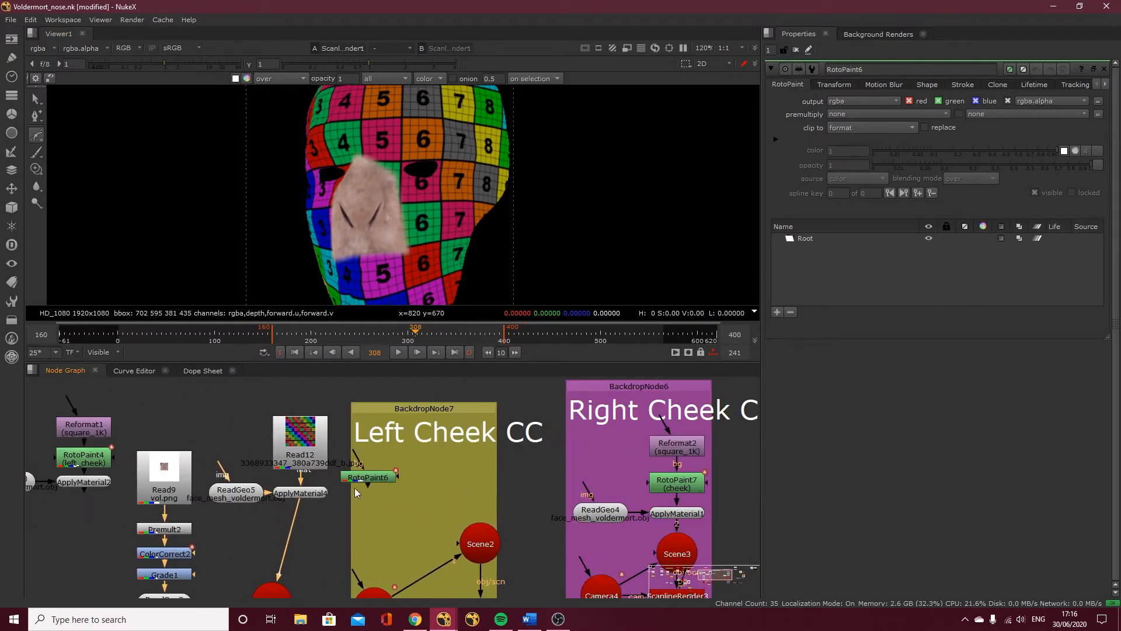
pyautogui.moveTo(359, 478); pyautogui.dragTo(385, 464)
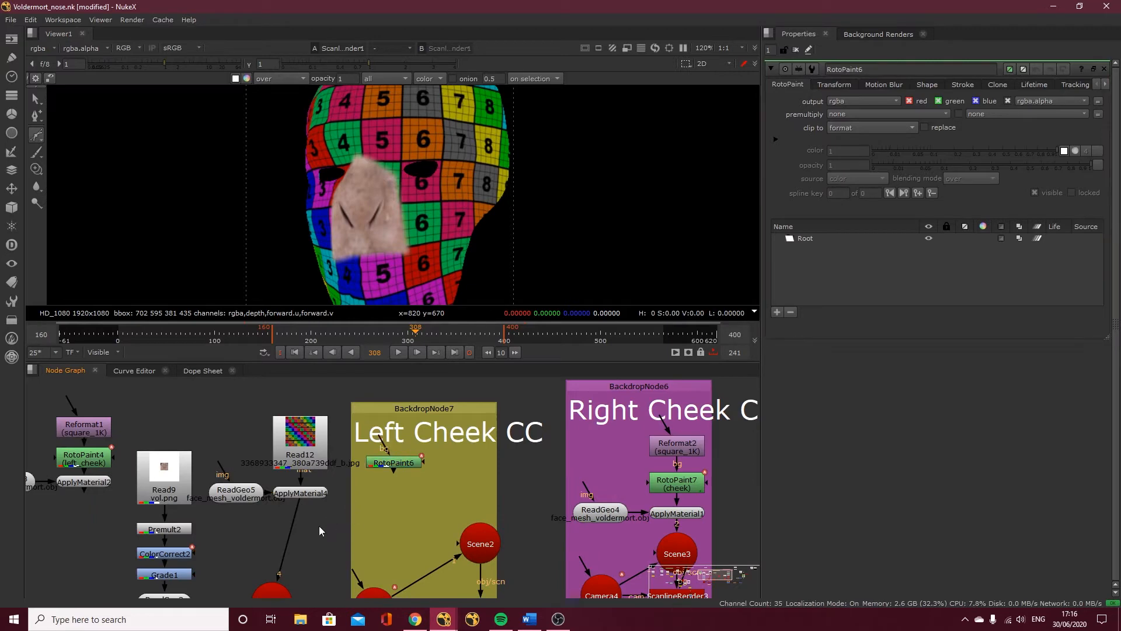
pyautogui.moveTo(300, 446); pyautogui.dragTo(300, 424)
# Insert a Dissolve node between Read12 and ApplyMaterial4 and connect its second input to RotoPaint6.
pyautogui.scroll(-3, 212, 430)
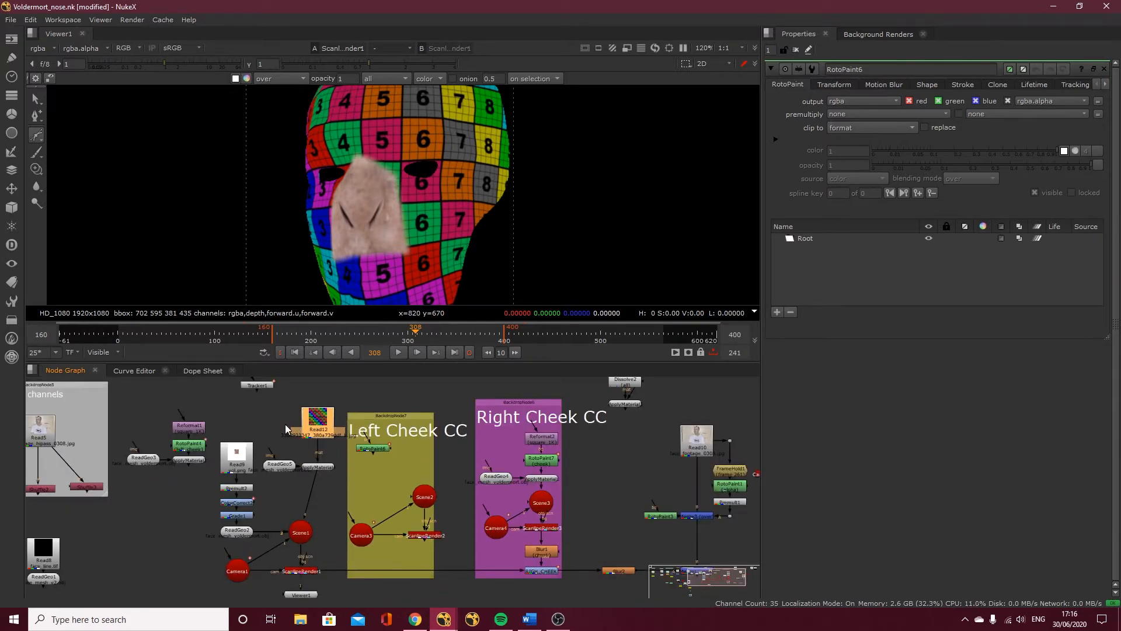
pyautogui.press('Tab')
pyautogui.write('di')
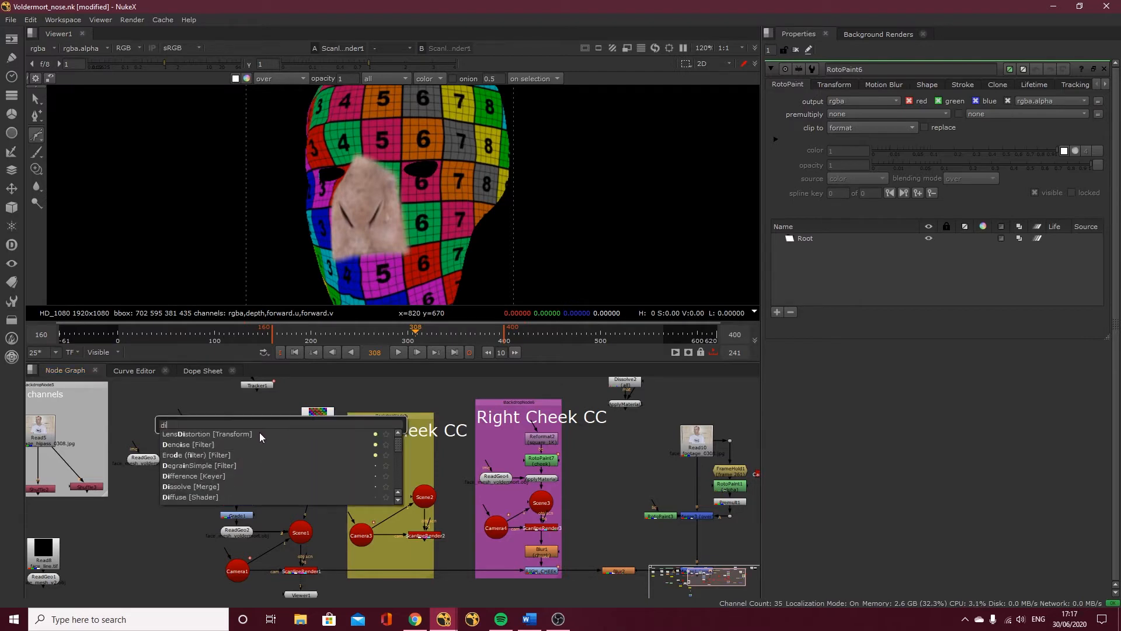
pyautogui.write('ss')
pyautogui.click(210, 436)
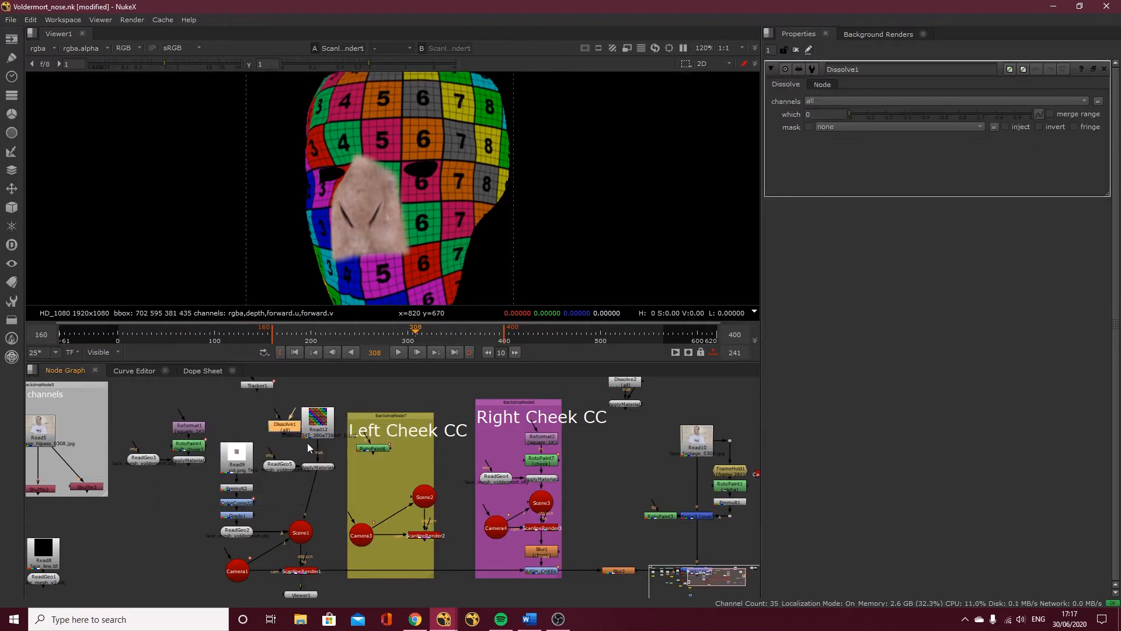
pyautogui.moveTo(289, 432); pyautogui.dragTo(401, 452)
pyautogui.scroll(2, 317, 450)
pyautogui.click(318, 404)
pyautogui.click(317, 448)
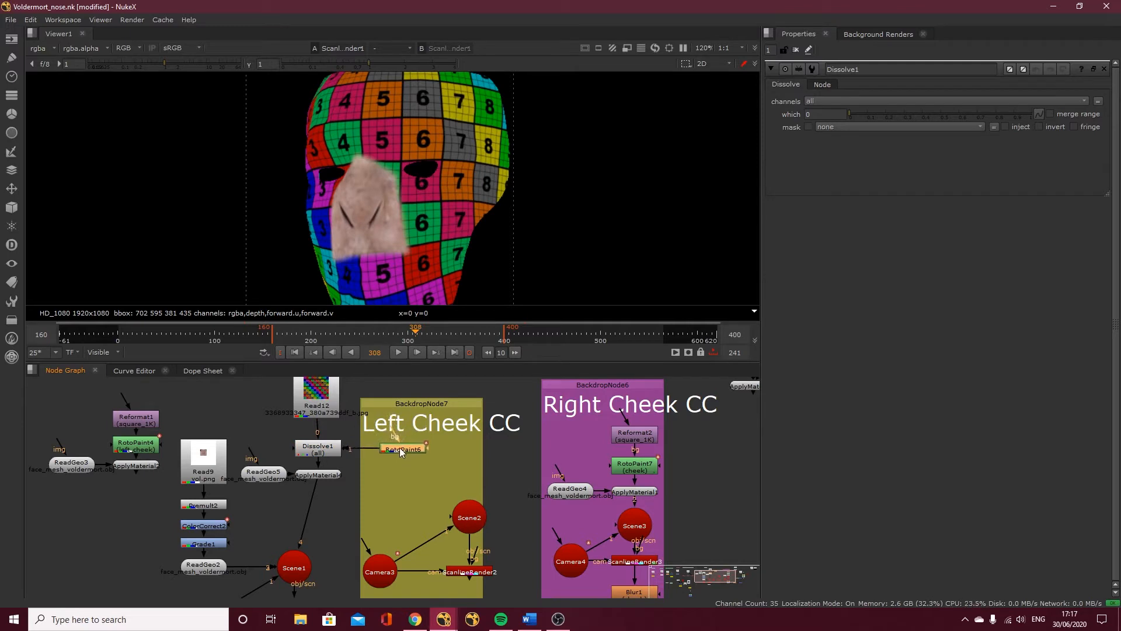
# Open Read12's properties and view the number-grid image to check its format.
pyautogui.scroll(3, 322, 409)
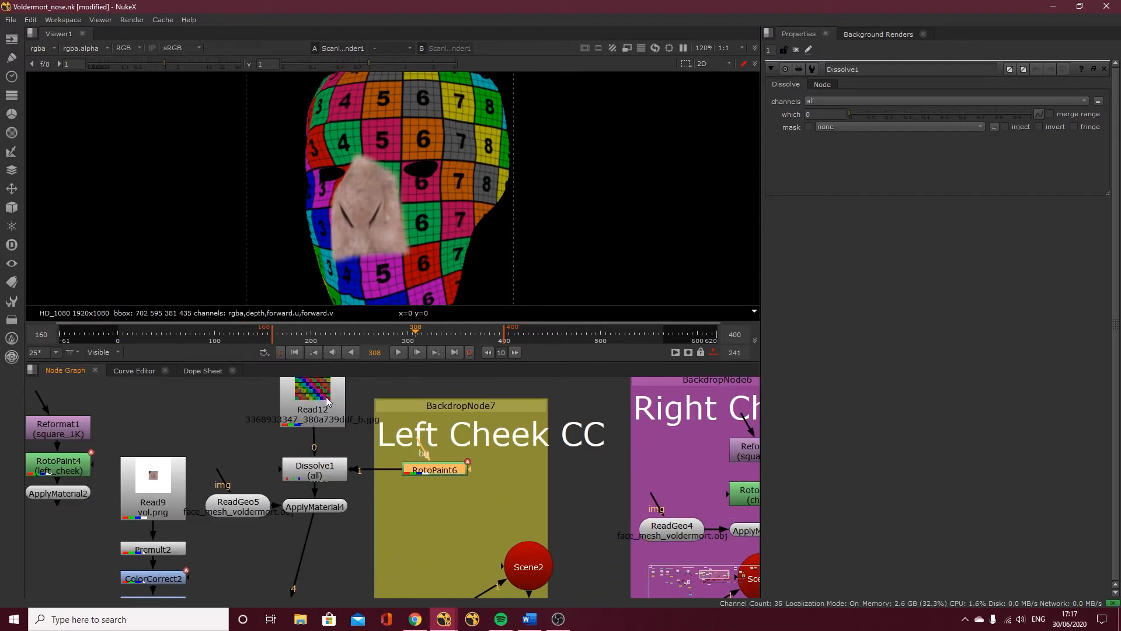
pyautogui.doubleClick(321, 416)
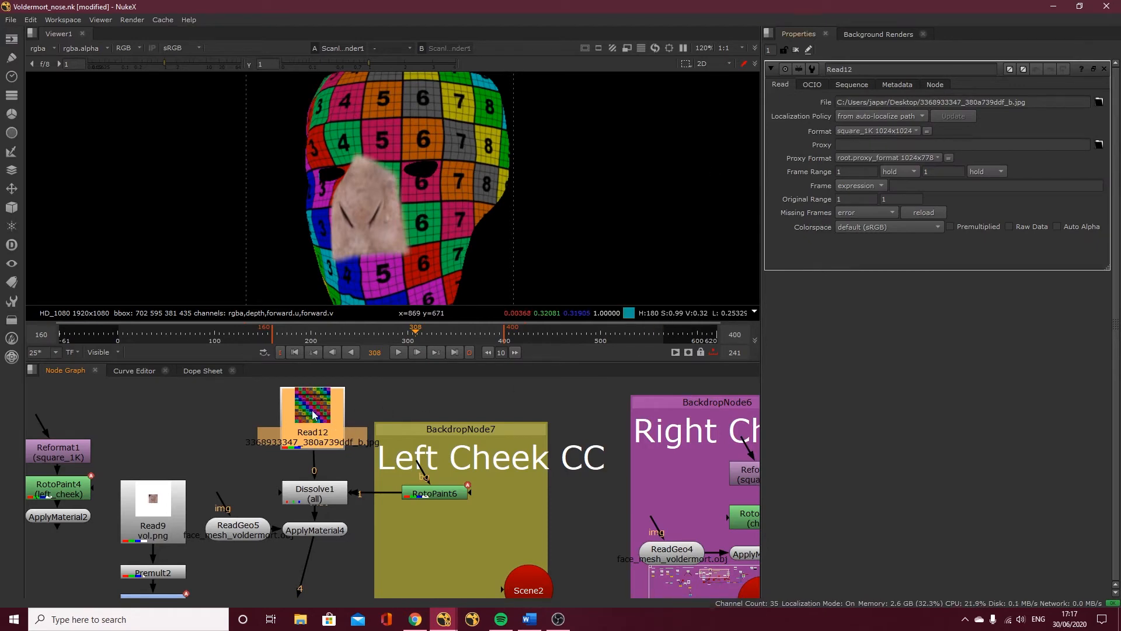
pyautogui.press('1')
pyautogui.scroll(-6, 391, 202)
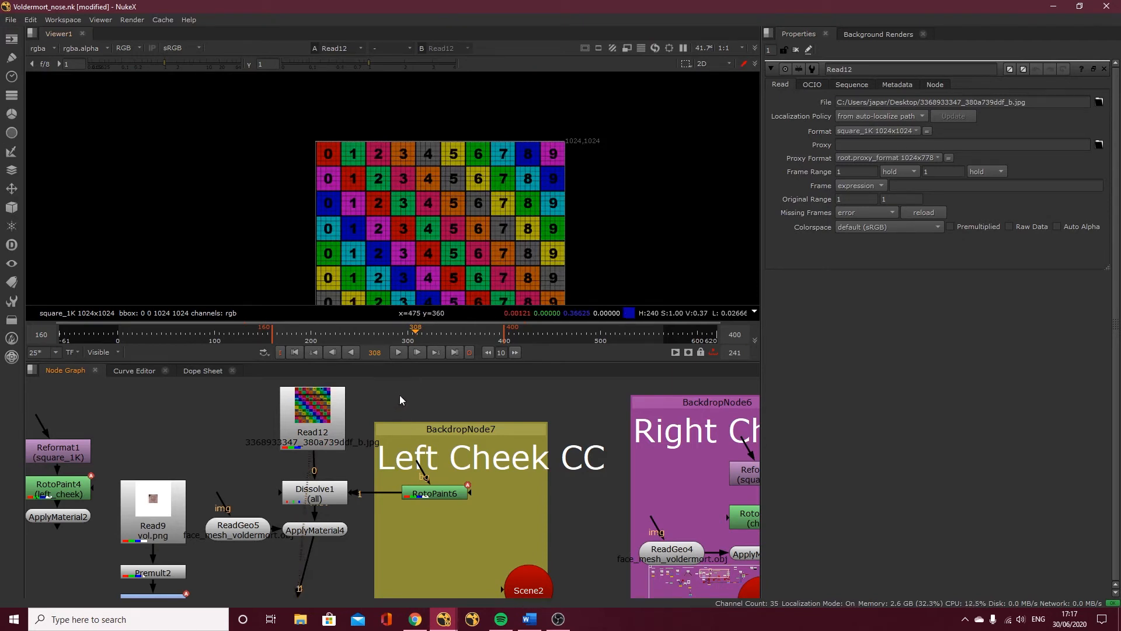
# Insert a Reformat node above RotoPaint6 in the Left Cheek CC backdrop and set its output format to square_1K 1024x1024.
pyautogui.press('Tab')
pyautogui.write('re')
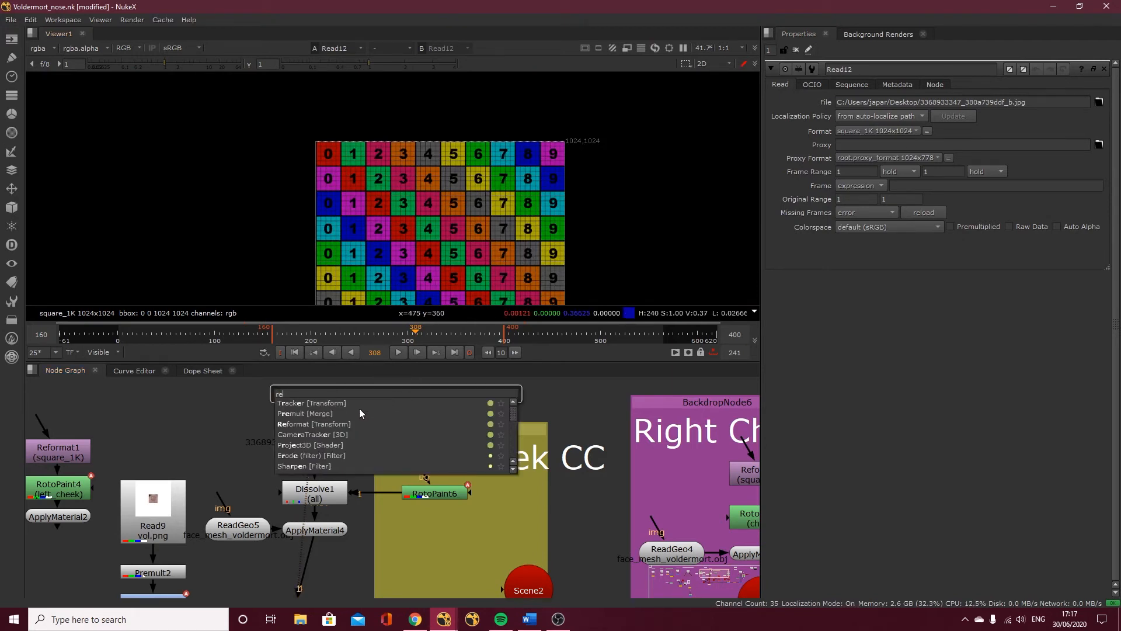
pyautogui.click(306, 424)
pyautogui.moveTo(397, 396); pyautogui.dragTo(435, 439)
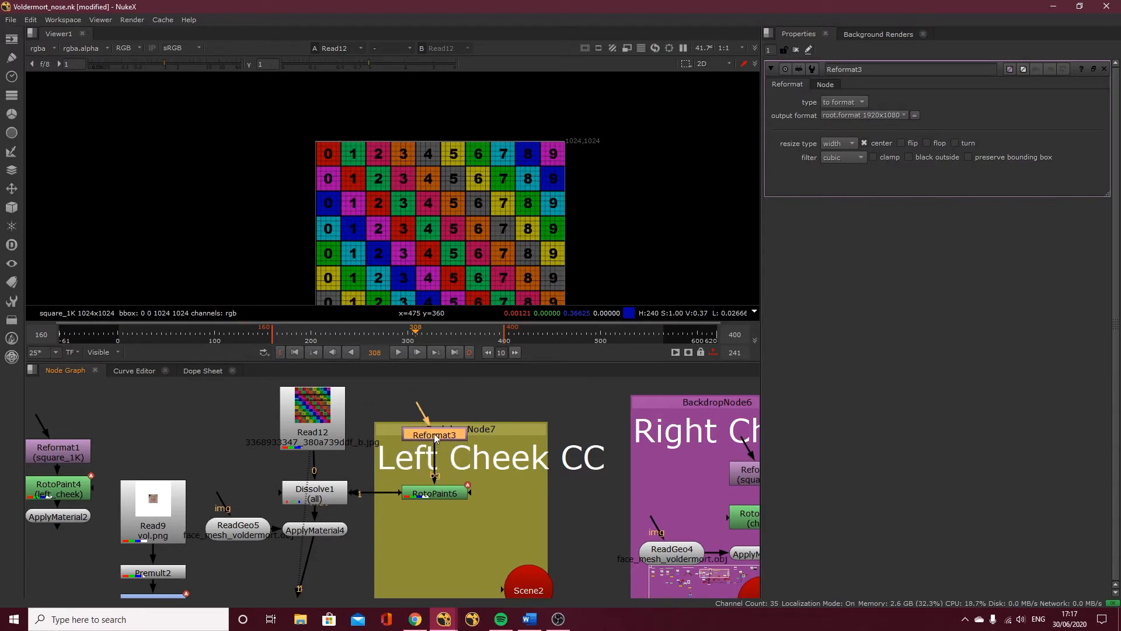
pyautogui.click(856, 115)
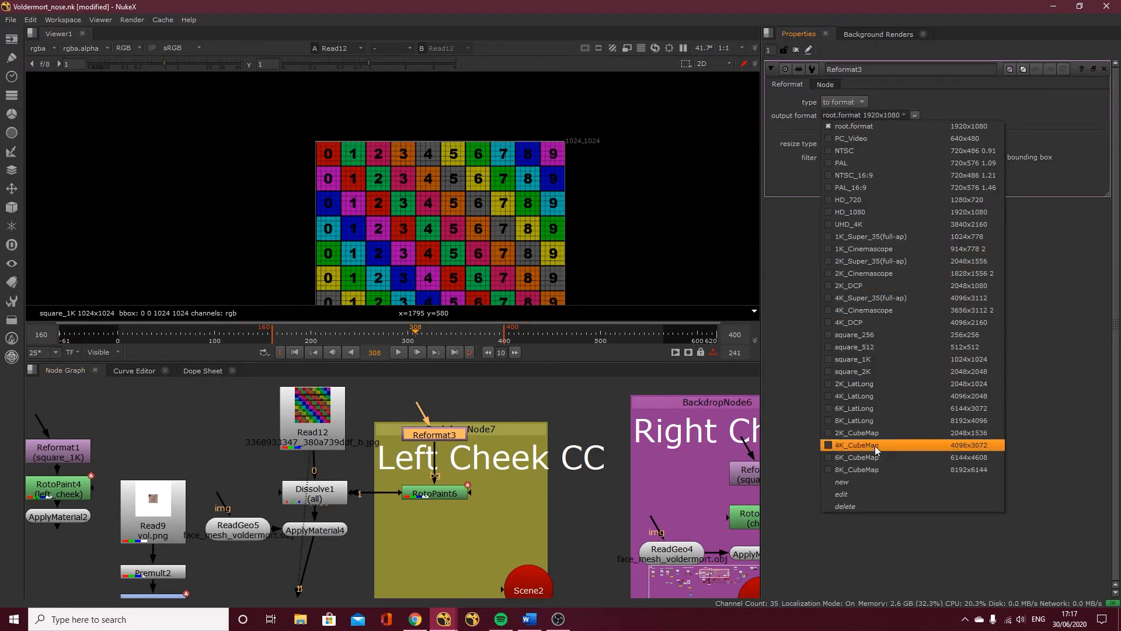
pyautogui.click(867, 360)
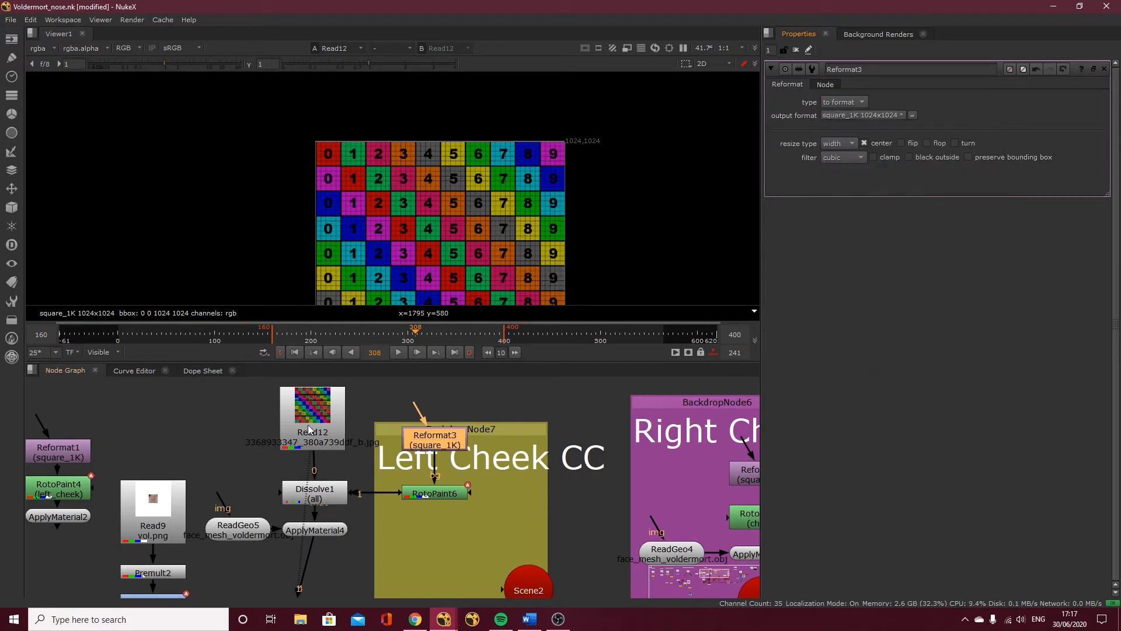
# View RotoPaint6's output to check its format.
pyautogui.click(423, 494)
pyautogui.press('1')
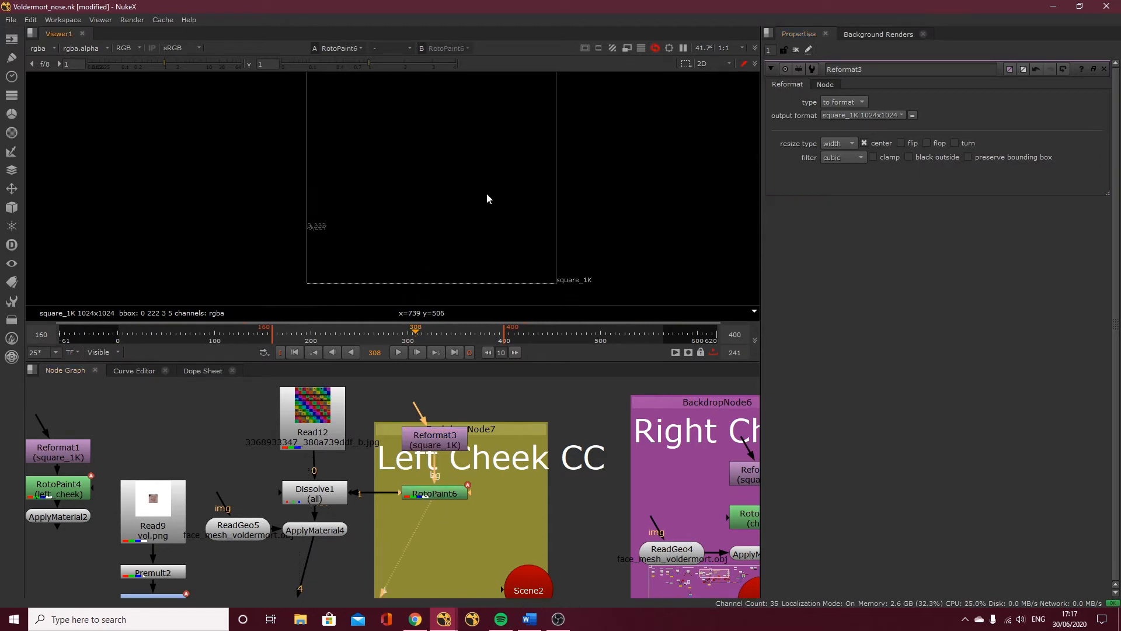
pyautogui.scroll(-1, 487, 199)
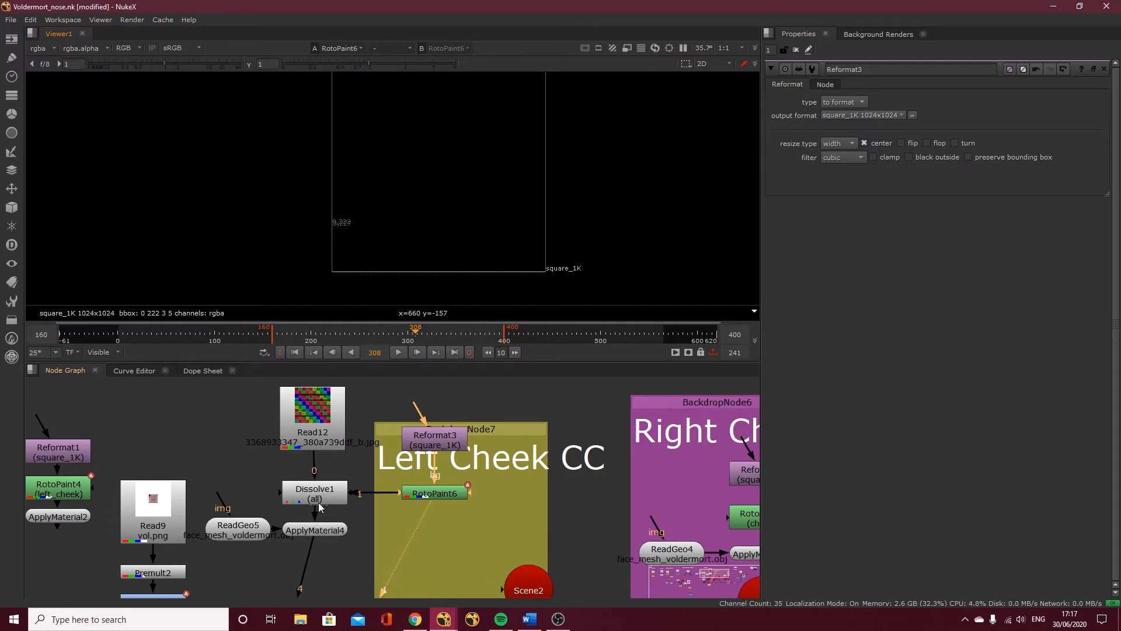
# Show ScanlineRender1's output in the viewer, framed on the textured face mesh.
pyautogui.moveTo(335, 535); pyautogui.dragTo(329, 473, button='middle')
pyautogui.moveTo(328, 567); pyautogui.dragTo(329, 494, button='middle')
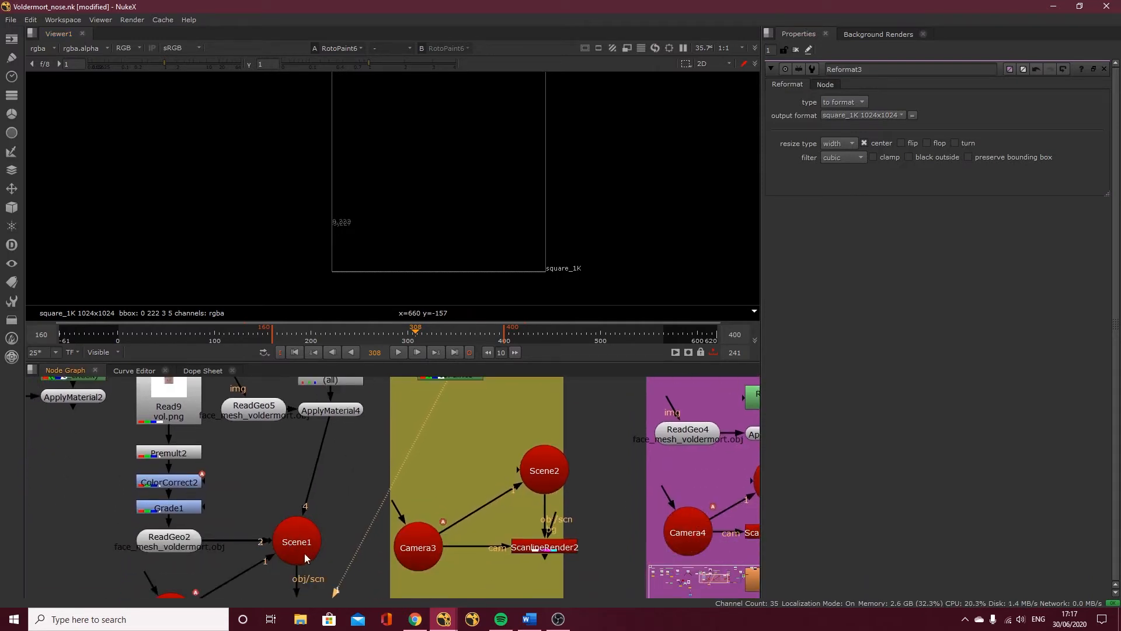
pyautogui.moveTo(309, 593); pyautogui.dragTo(322, 542, button='middle')
pyautogui.click(322, 542)
pyautogui.press('1')
pyautogui.scroll(4, 394, 245)
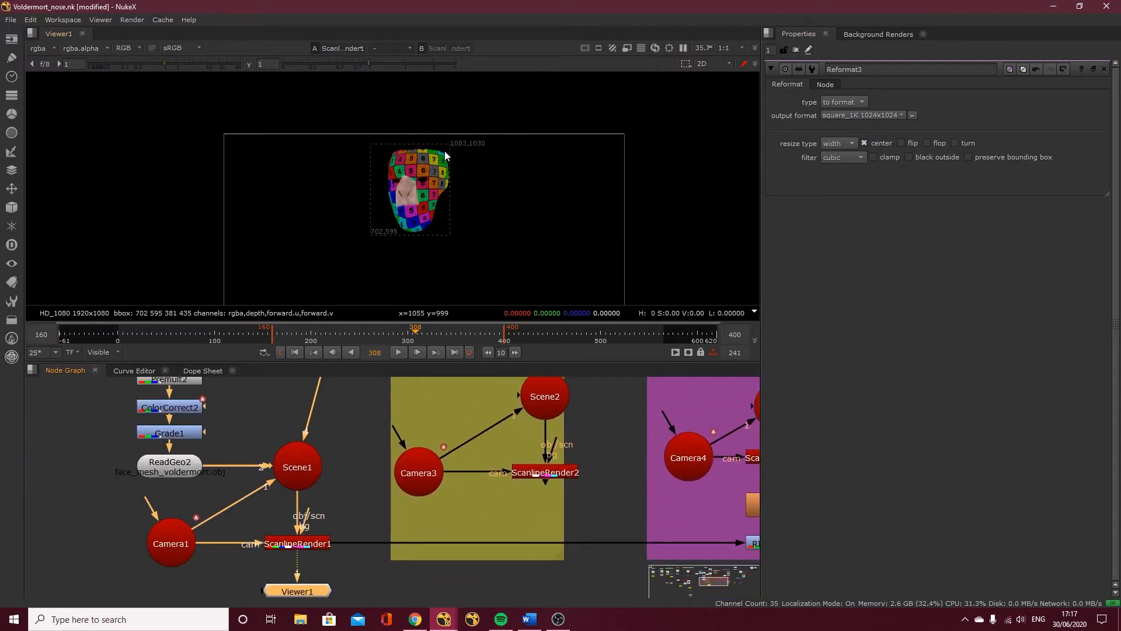
# Set Dissolve1's which value to 0.455 to blend the number grid with the RotoPaint6 mask.
pyautogui.moveTo(313, 402); pyautogui.dragTo(319, 493, button='middle')
pyautogui.doubleClick(332, 424)
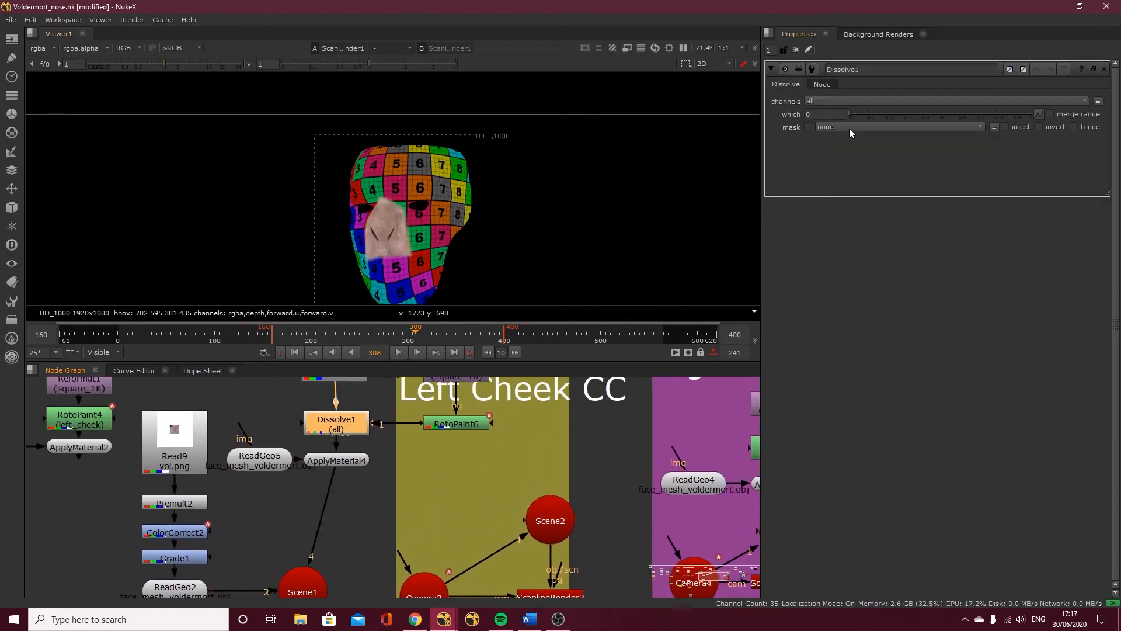
pyautogui.moveTo(874, 115); pyautogui.dragTo(933, 114)
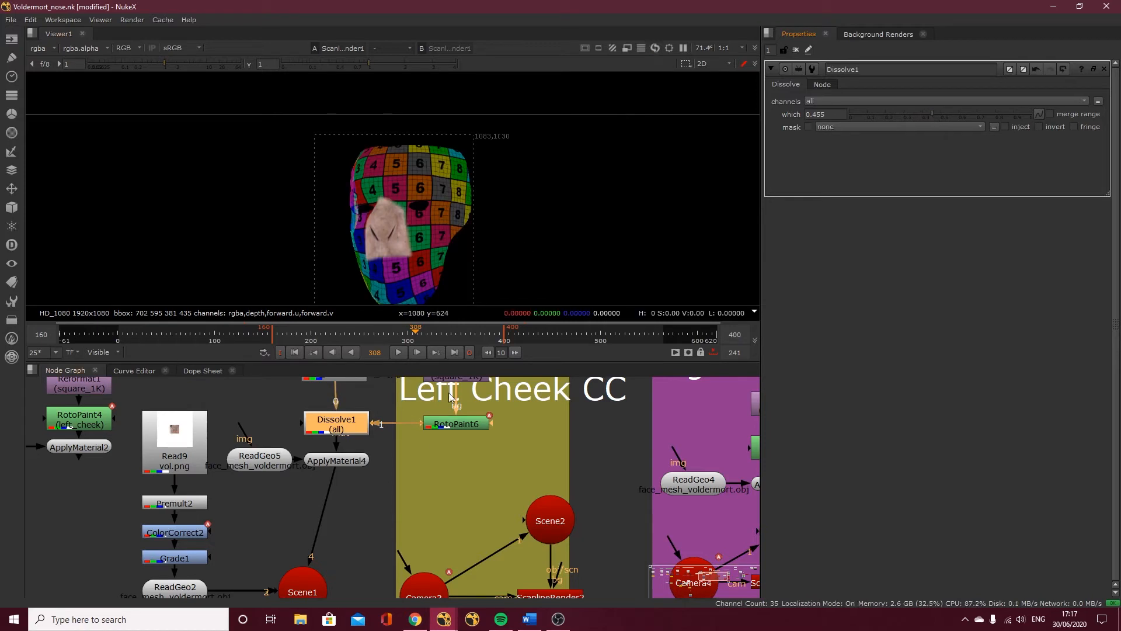
# Open RotoPaint6's properties, create a second viewer for it and dock that viewer side by side with Viewer1.
pyautogui.moveTo(442, 426); pyautogui.dragTo(432, 483, button='middle')
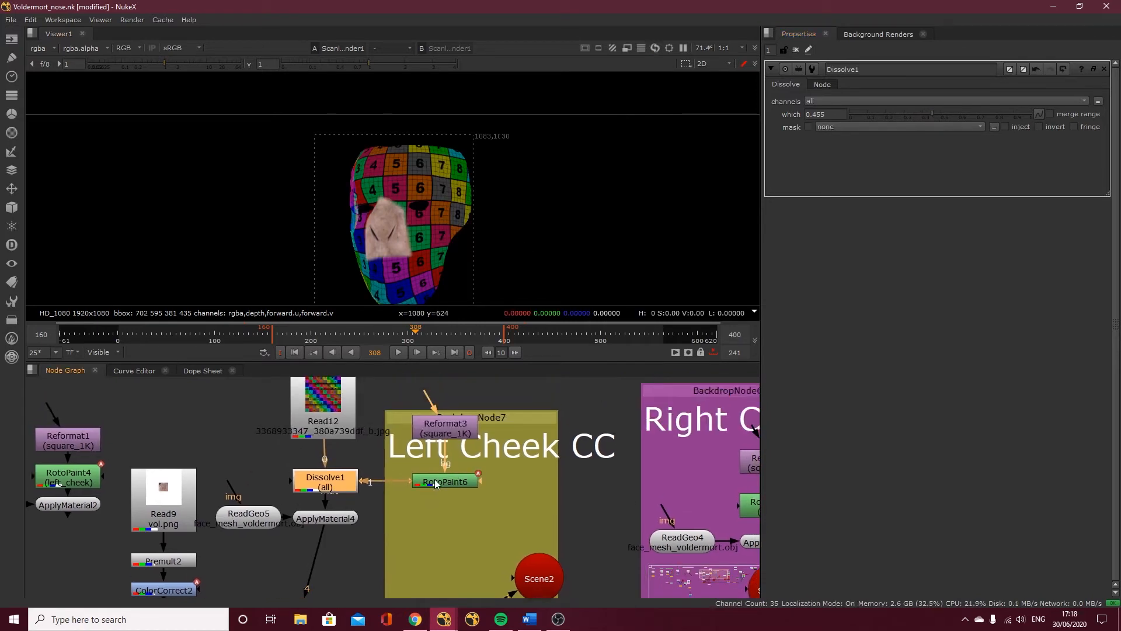
pyautogui.click(431, 482)
pyautogui.doubleClick(431, 481)
pyautogui.scroll(2, 392, 215)
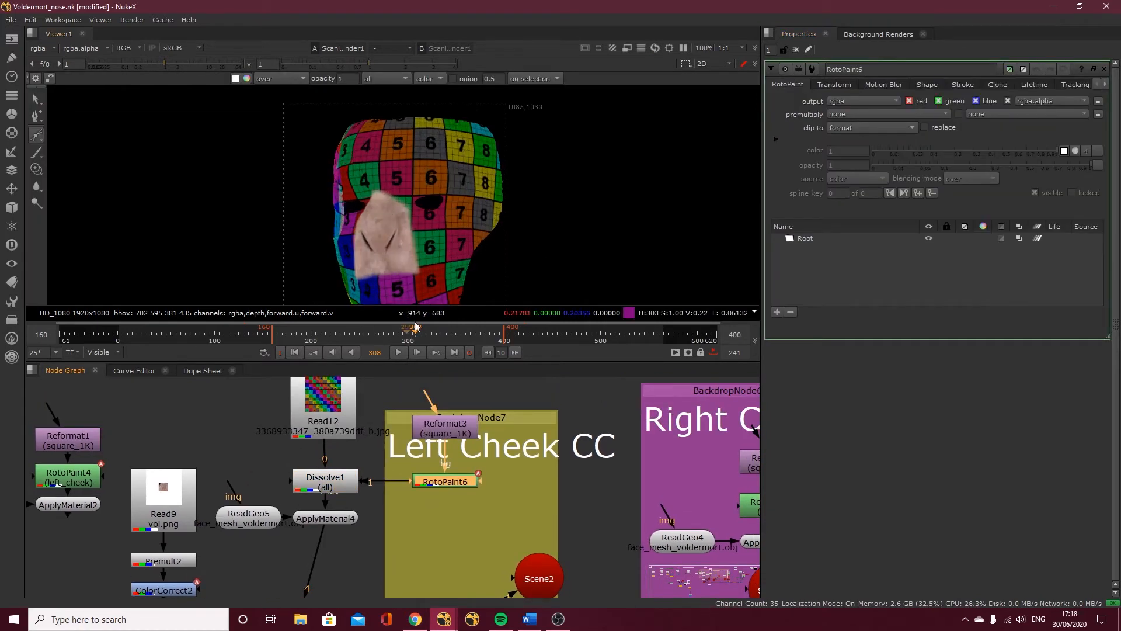
pyautogui.click(96, 22)
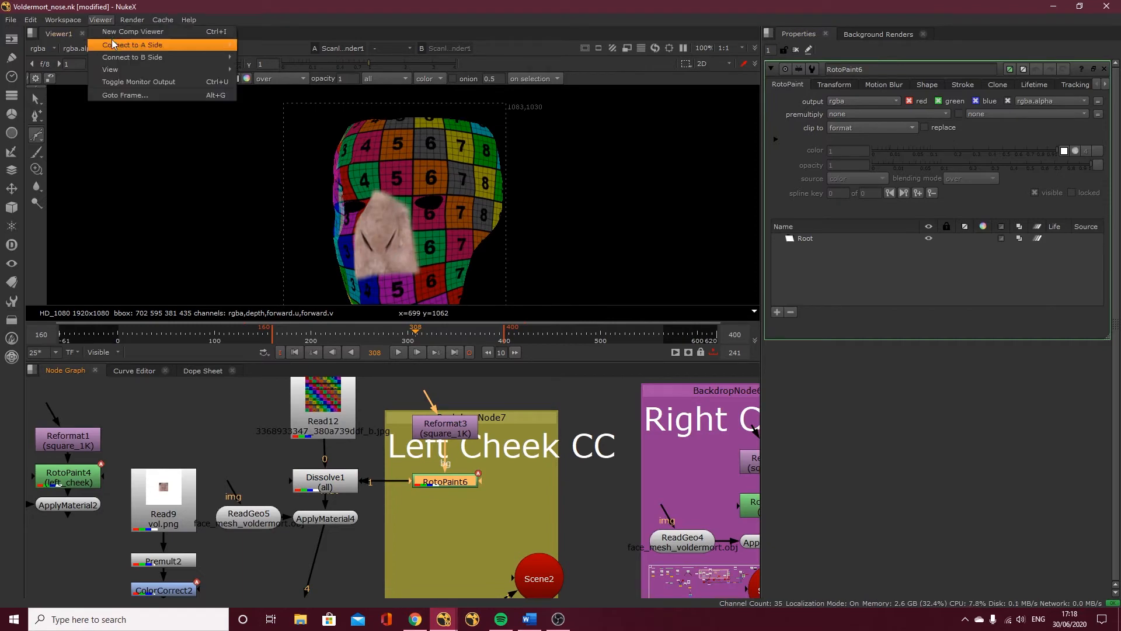
pyautogui.click(114, 34)
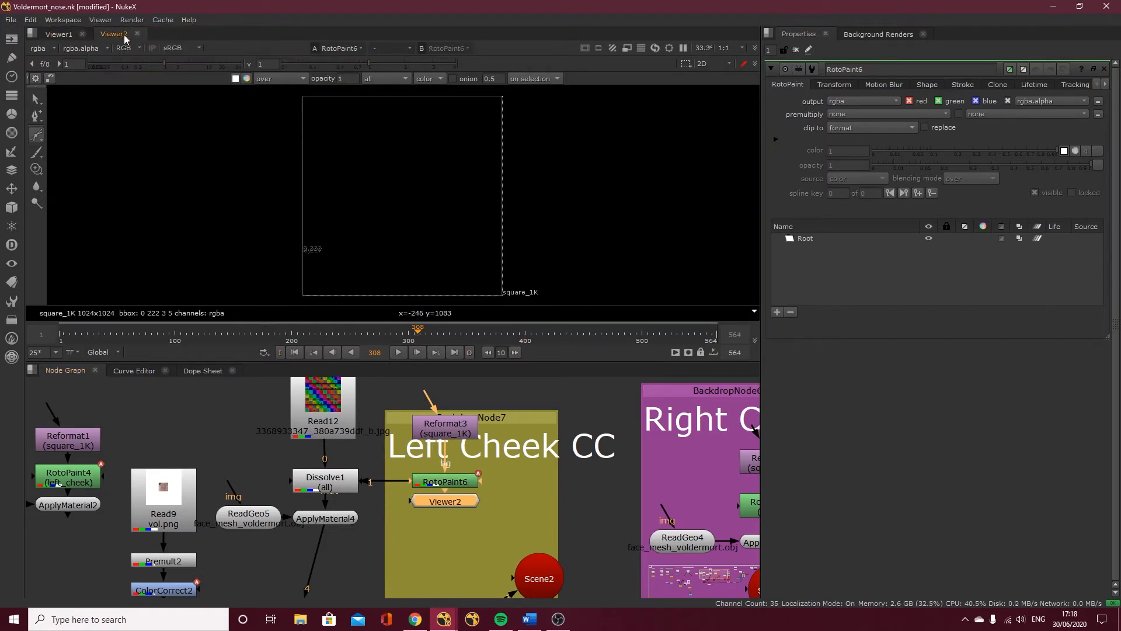
pyautogui.moveTo(125, 38); pyautogui.dragTo(755, 84)
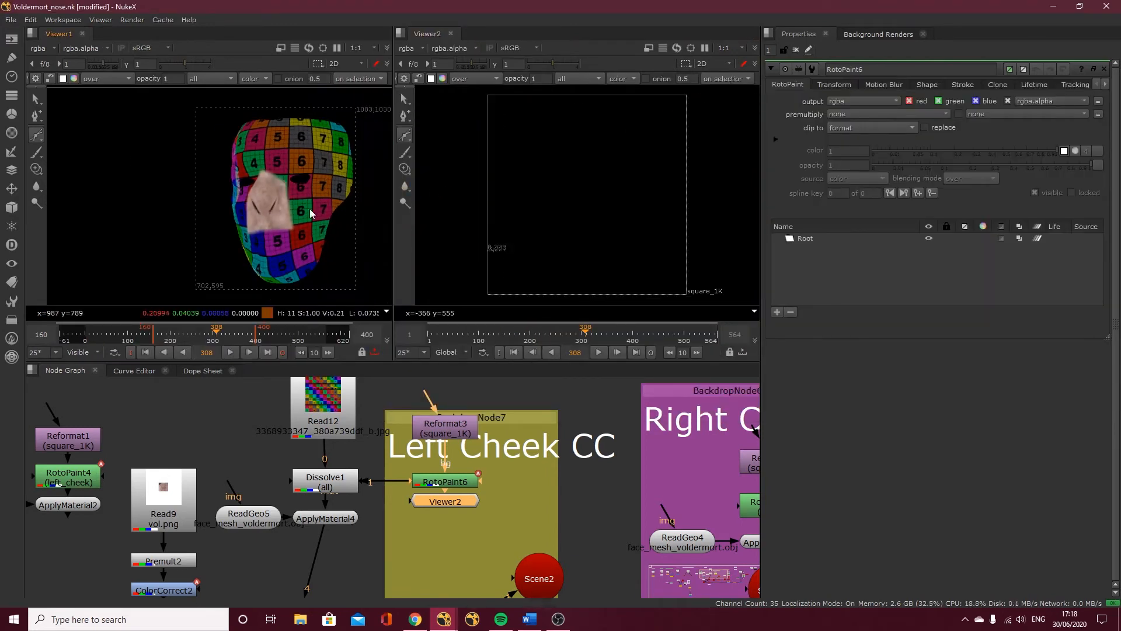
# Place Viewer2 below RotoPaint6 and connect its input to Dissolve1 to show the flat number grid.
pyautogui.scroll(-2, 495, 489)
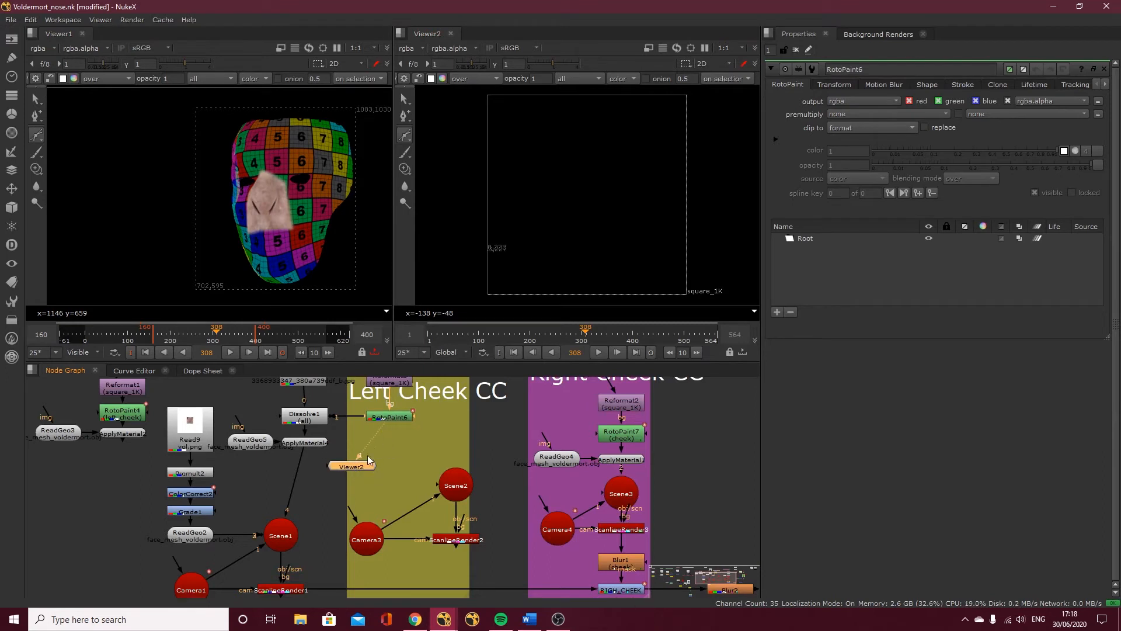
pyautogui.moveTo(346, 465); pyautogui.dragTo(366, 463)
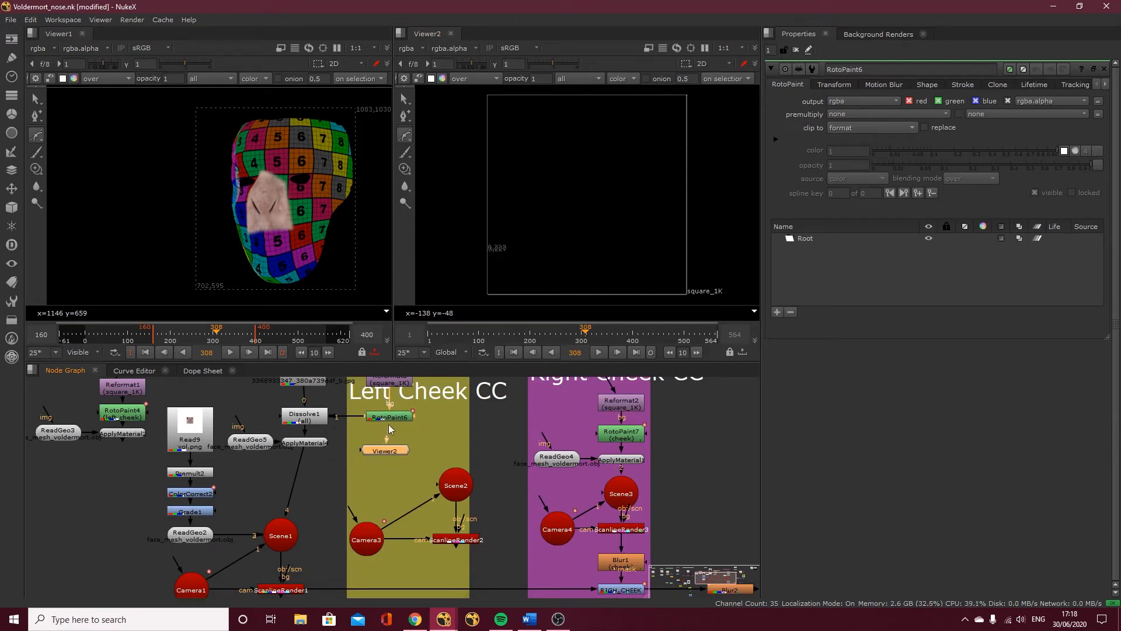
pyautogui.moveTo(388, 424); pyautogui.dragTo(315, 418)
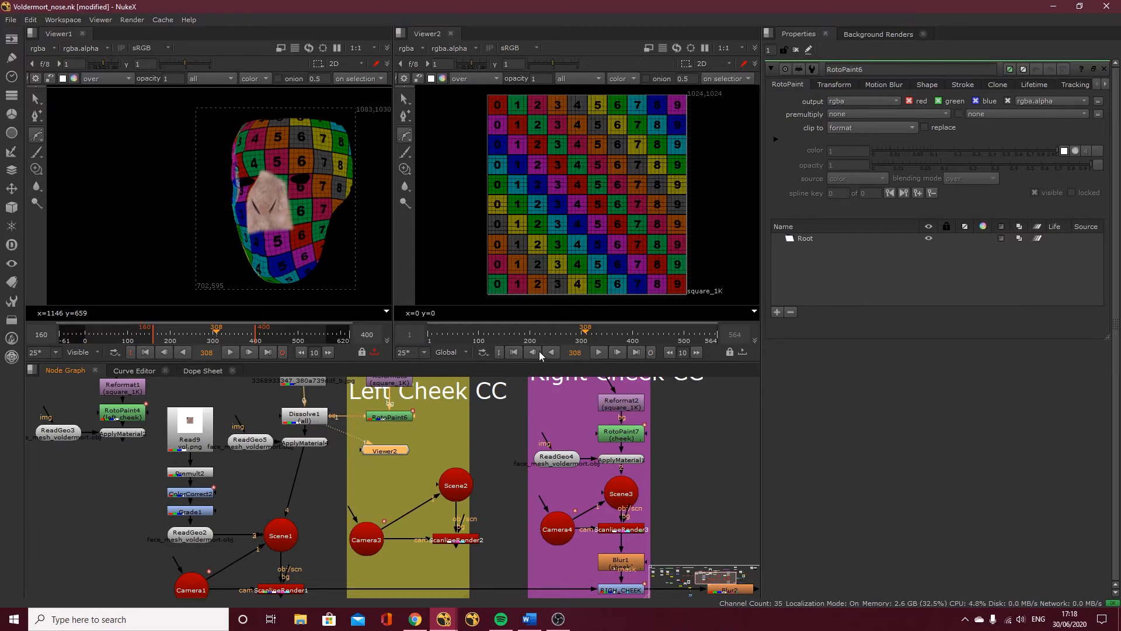
pyautogui.moveTo(320, 411); pyautogui.dragTo(306, 446, button='middle')
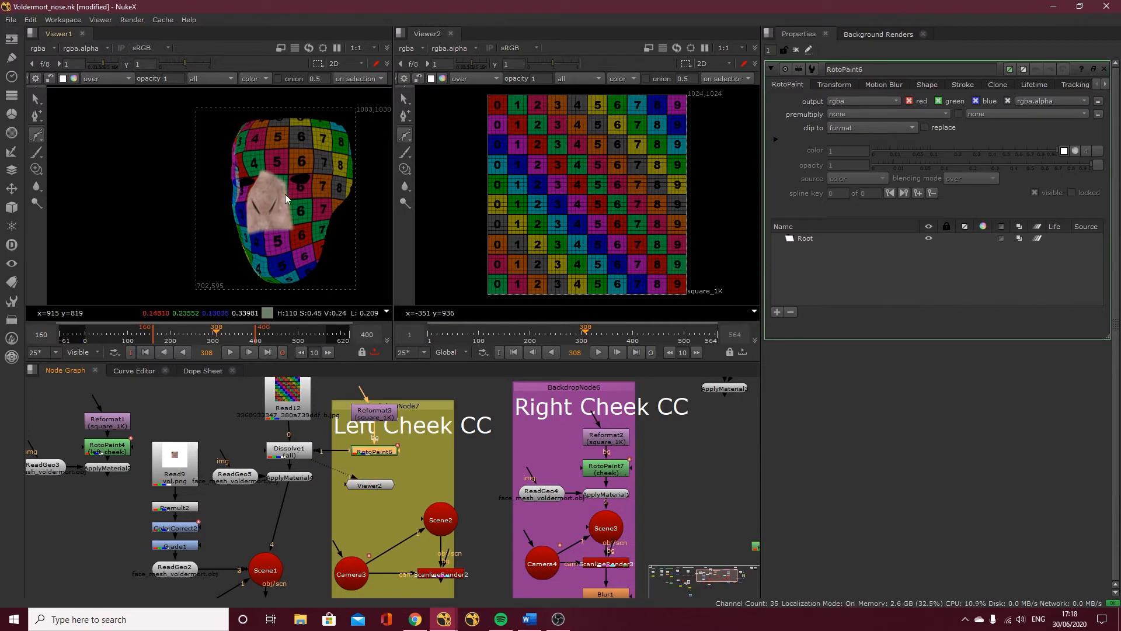
# Draw a tall closed Bezier mask in RotoPaint6 across grid columns 5 and 6, covering the left cheek area beside the nose.
pyautogui.scroll(5, 285, 194)
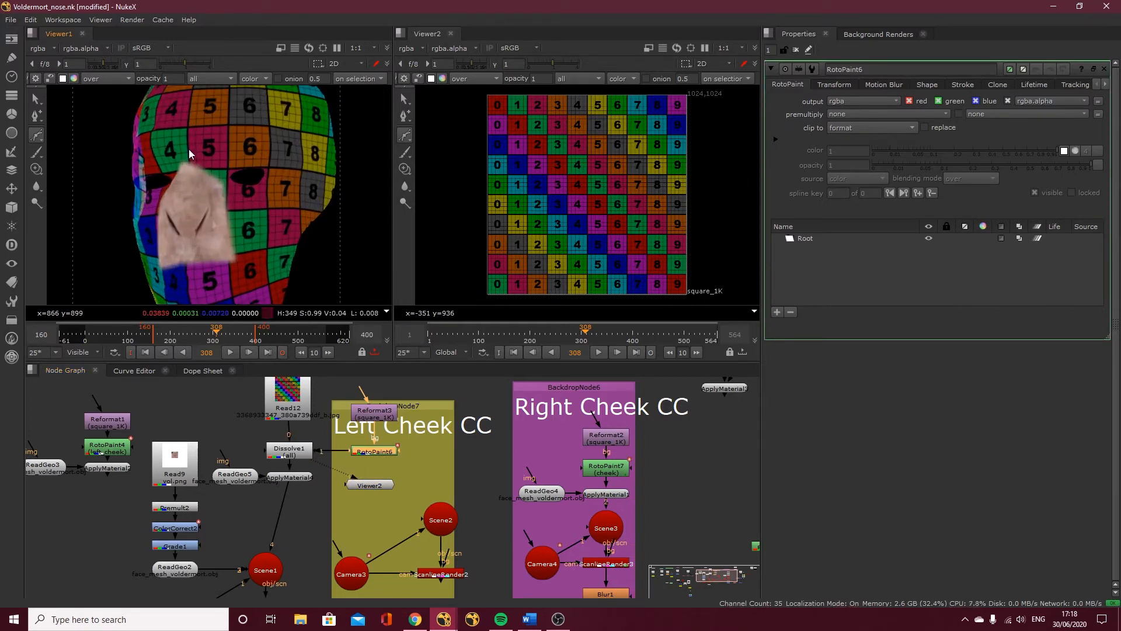
pyautogui.scroll(3, 627, 181)
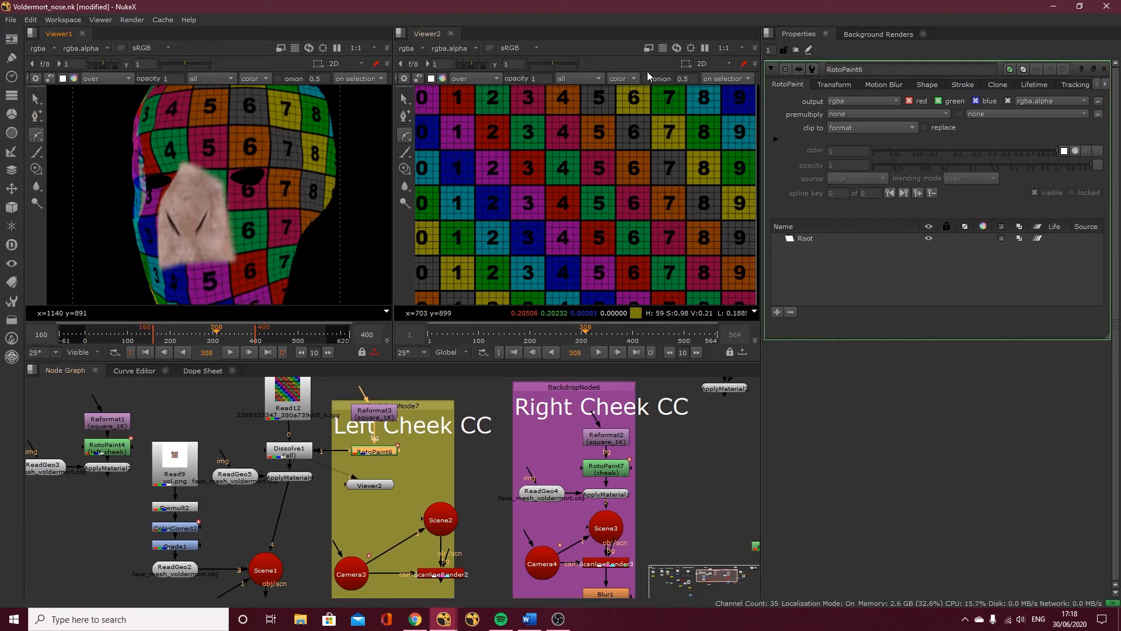
pyautogui.click(601, 174)
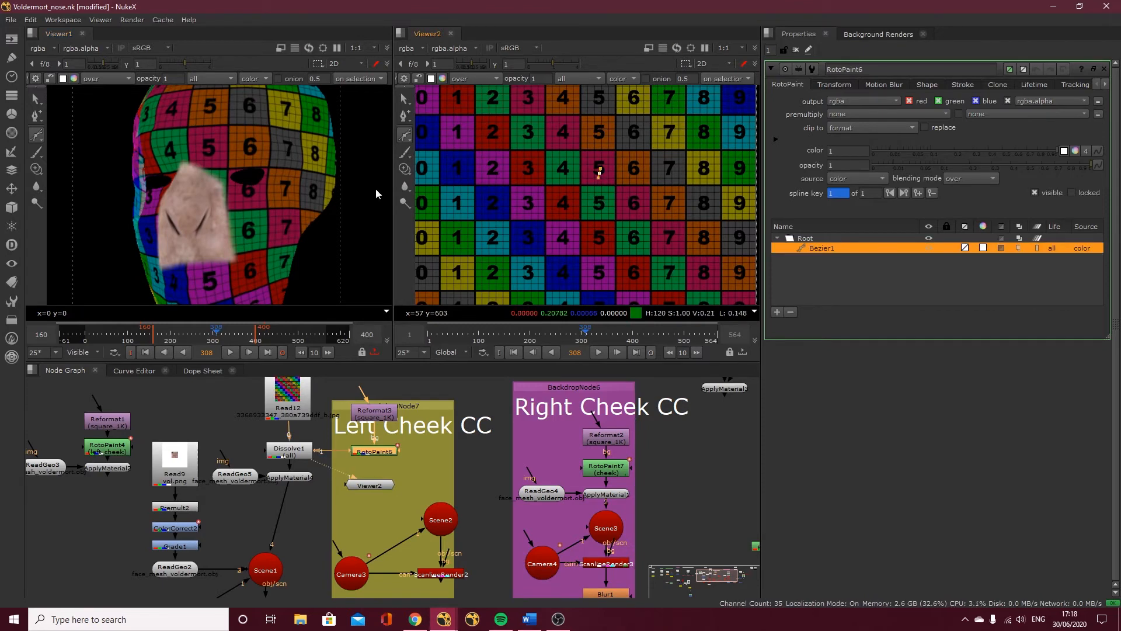
pyautogui.click(605, 197)
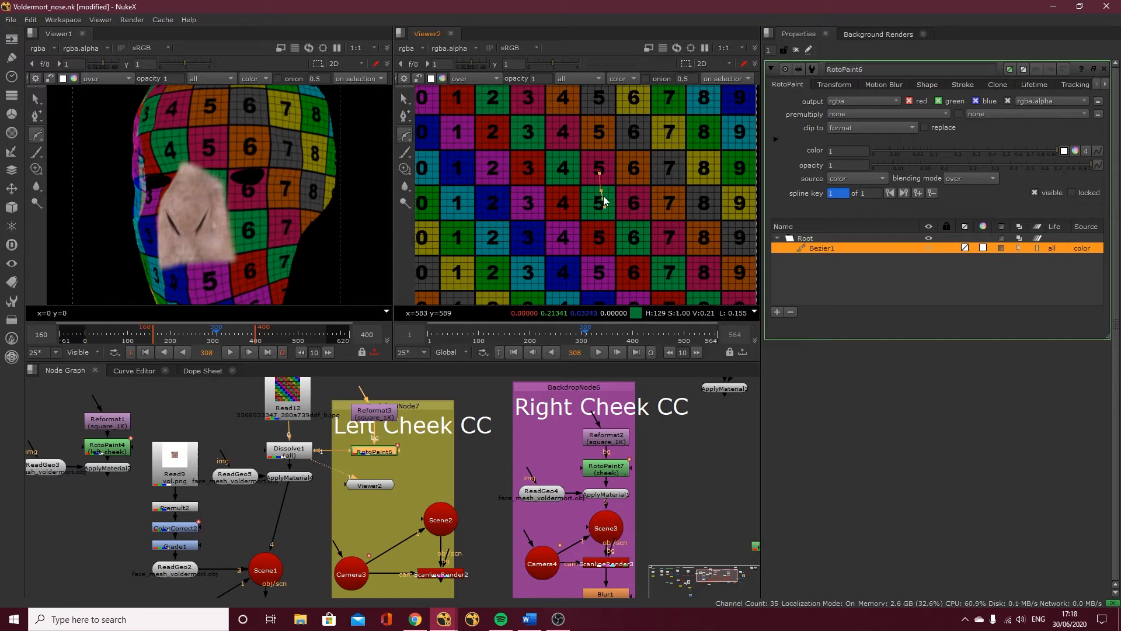
pyautogui.click(610, 224)
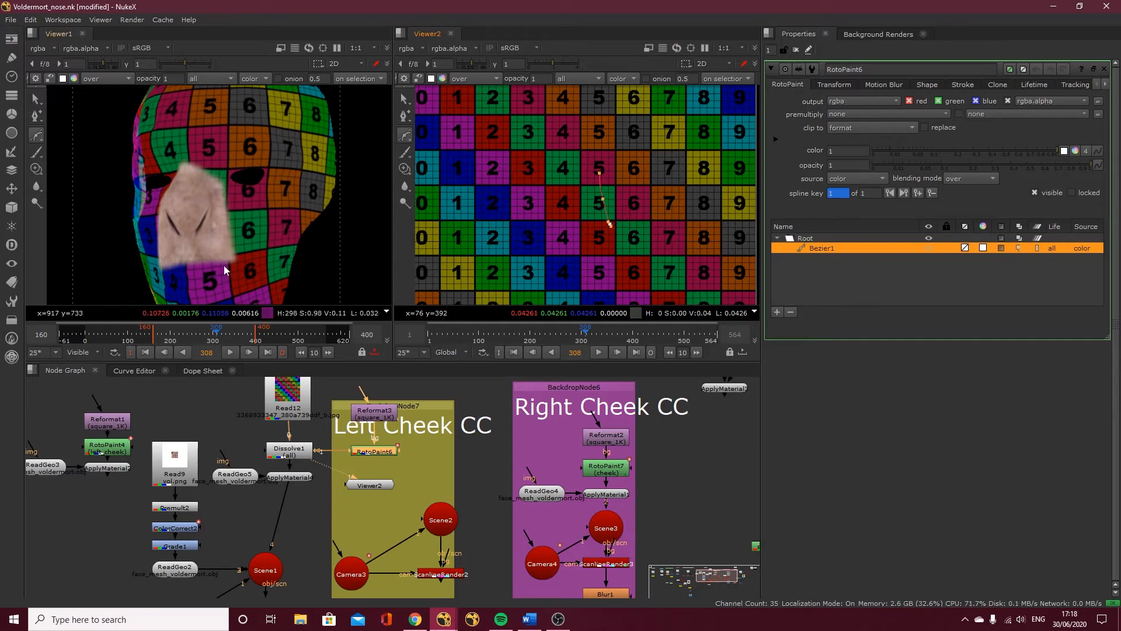
pyautogui.click(612, 254)
pyautogui.moveTo(610, 224); pyautogui.dragTo(606, 224)
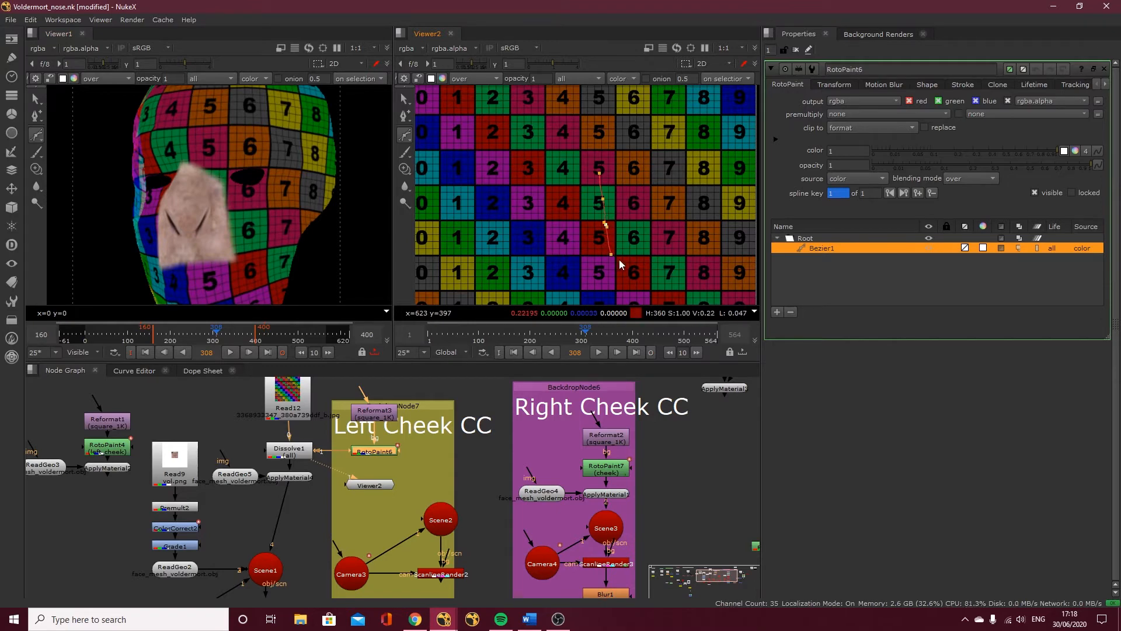
pyautogui.moveTo(630, 261); pyautogui.dragTo(640, 226)
pyautogui.click(632, 209)
pyautogui.click(623, 176)
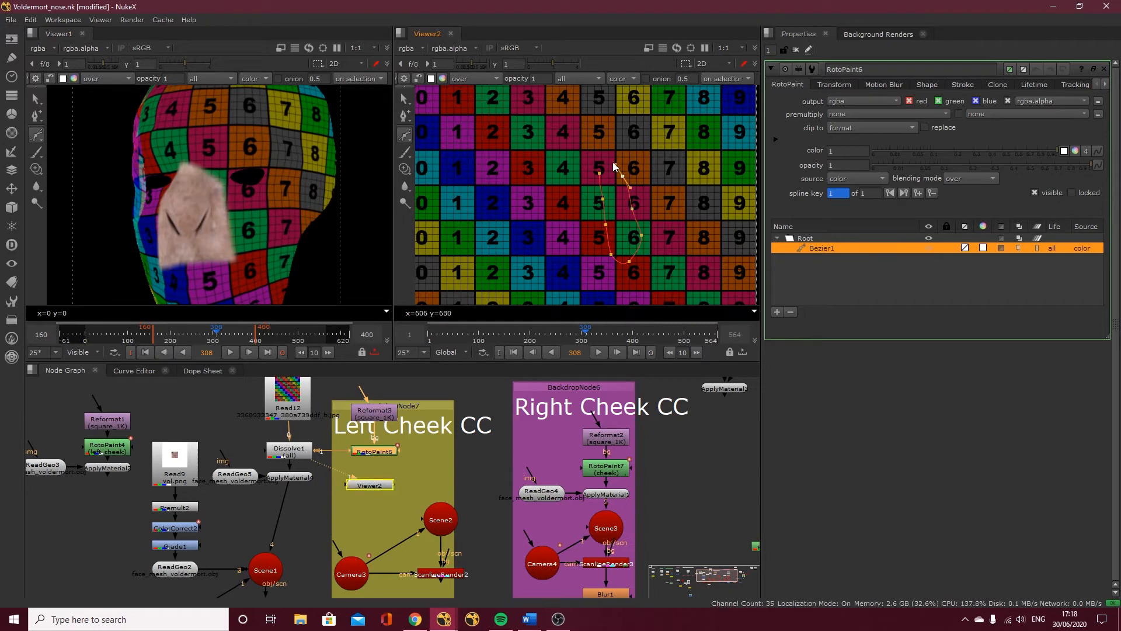
pyautogui.click(599, 173)
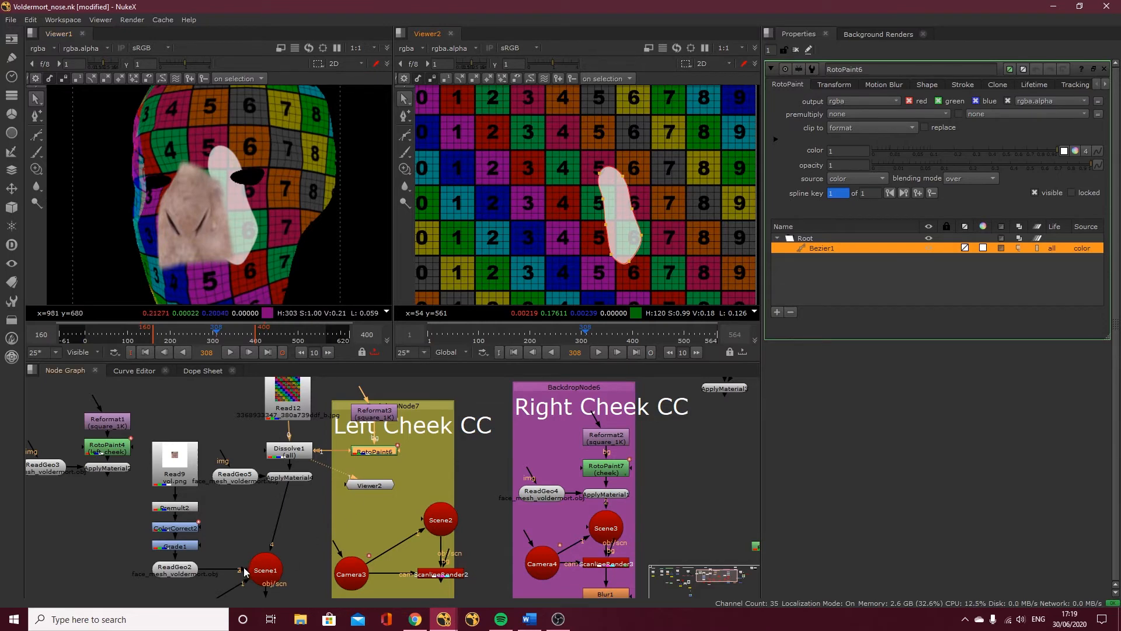
# Try to change the stacking order by reconnecting ApplyMaterial4 and ReadGeo2 to Scene1, and shift Scene1 slightly upward.
pyautogui.moveTo(244, 571); pyautogui.dragTo(241, 559)
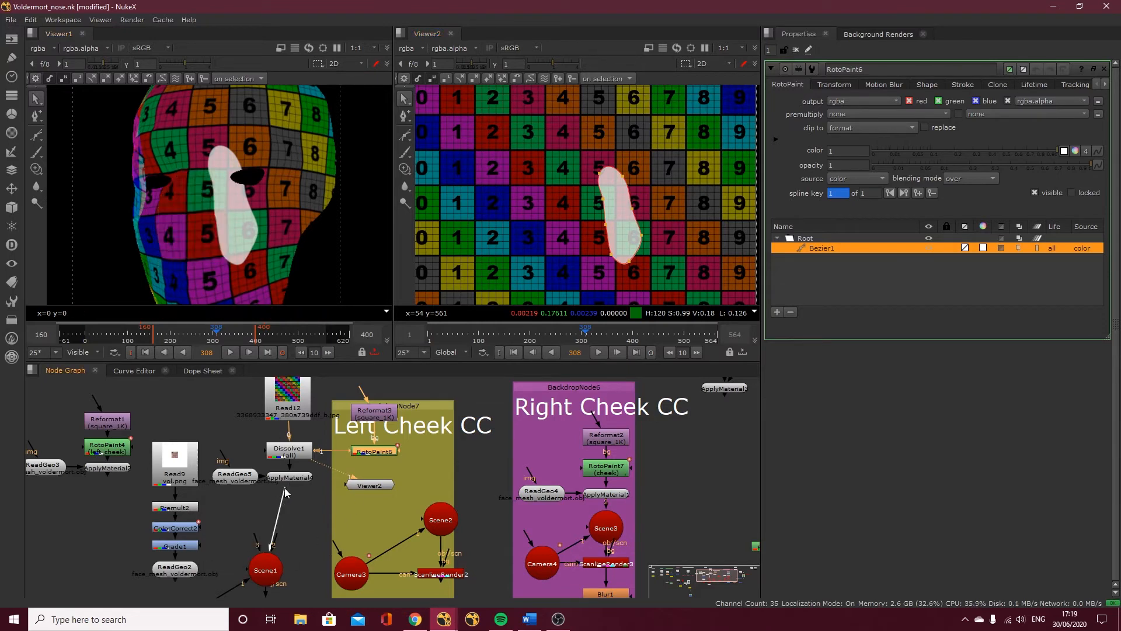
pyautogui.moveTo(285, 495); pyautogui.dragTo(193, 574)
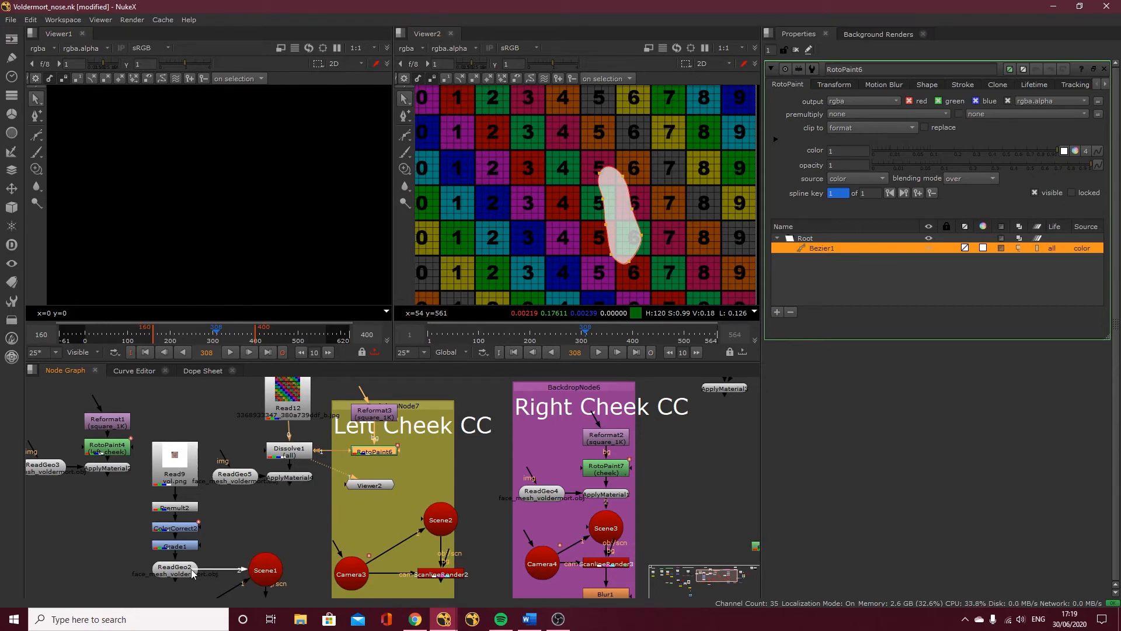
pyautogui.moveTo(273, 587); pyautogui.dragTo(284, 541)
pyautogui.moveTo(279, 482); pyautogui.dragTo(279, 482)
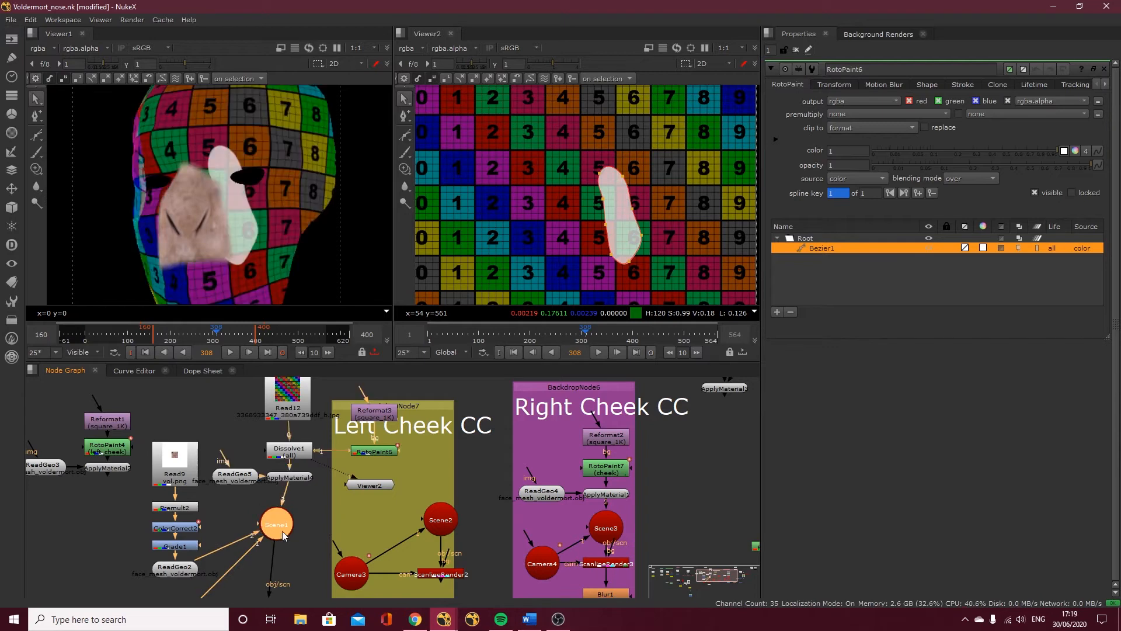
pyautogui.moveTo(285, 536); pyautogui.dragTo(281, 561)
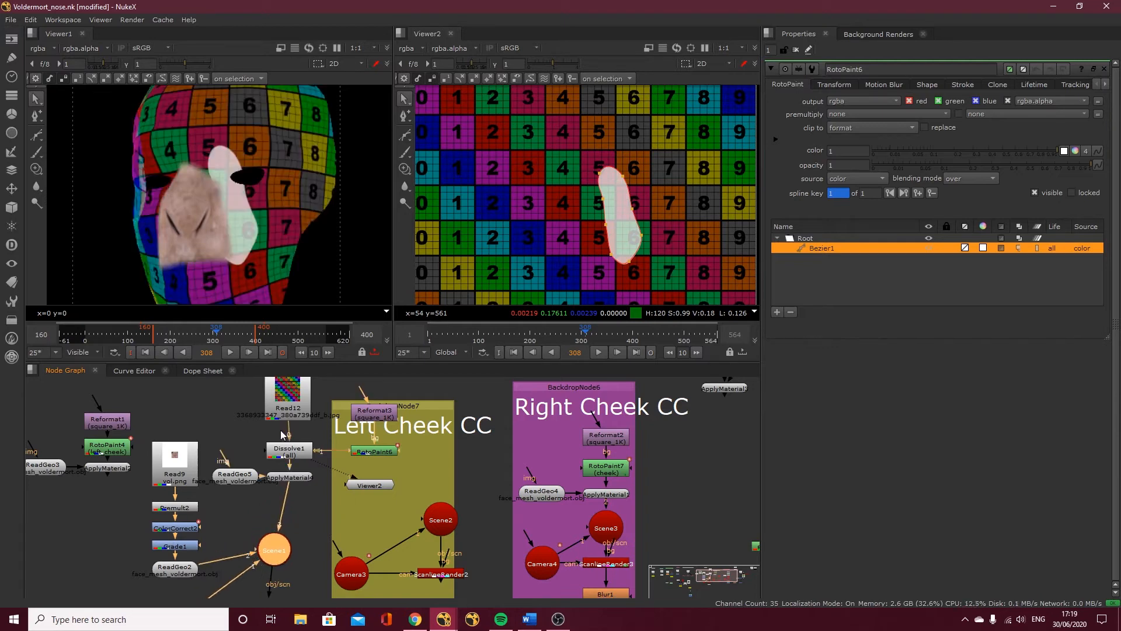
# Set Dissolve1's which value to 1 so only the RotoPaint6 mask is output.
pyautogui.doubleClick(288, 449)
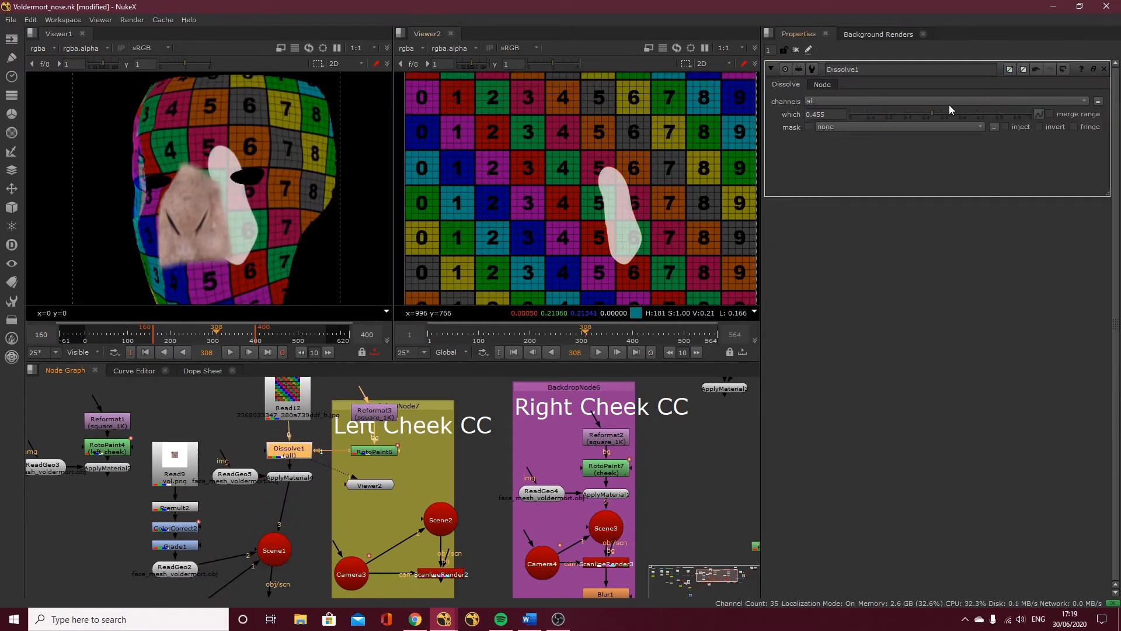
pyautogui.moveTo(945, 114); pyautogui.dragTo(1061, 117)
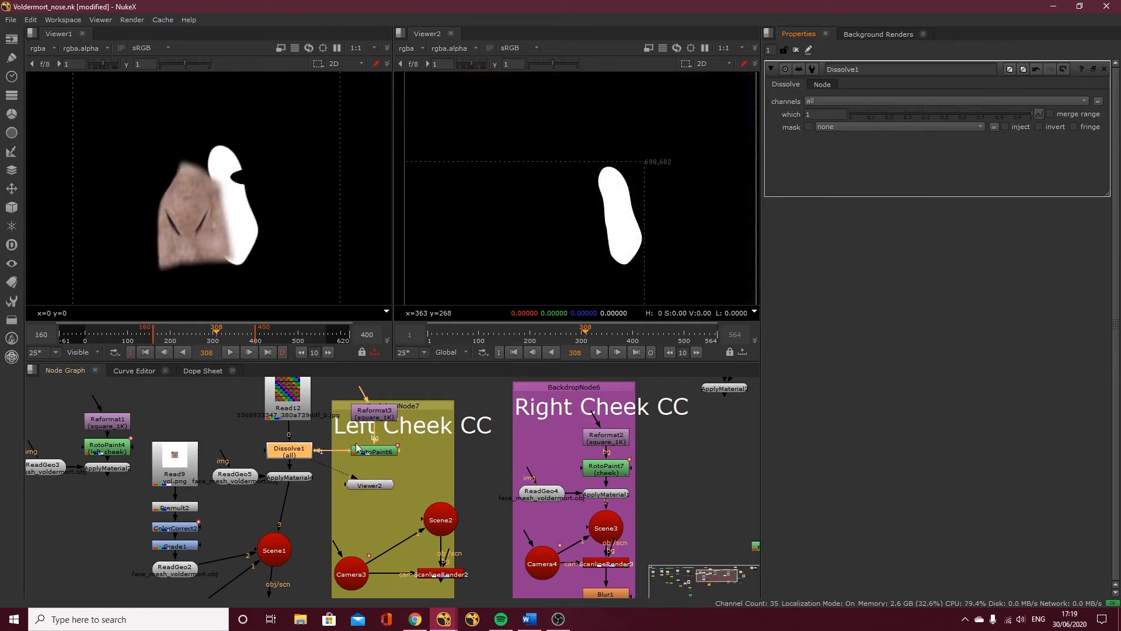
# Swap the input order of ApplyMaterial4 and ReadGeo2 on Scene1 so the cheek mask renders over the nose.
pyautogui.moveTo(247, 553); pyautogui.dragTo(278, 513)
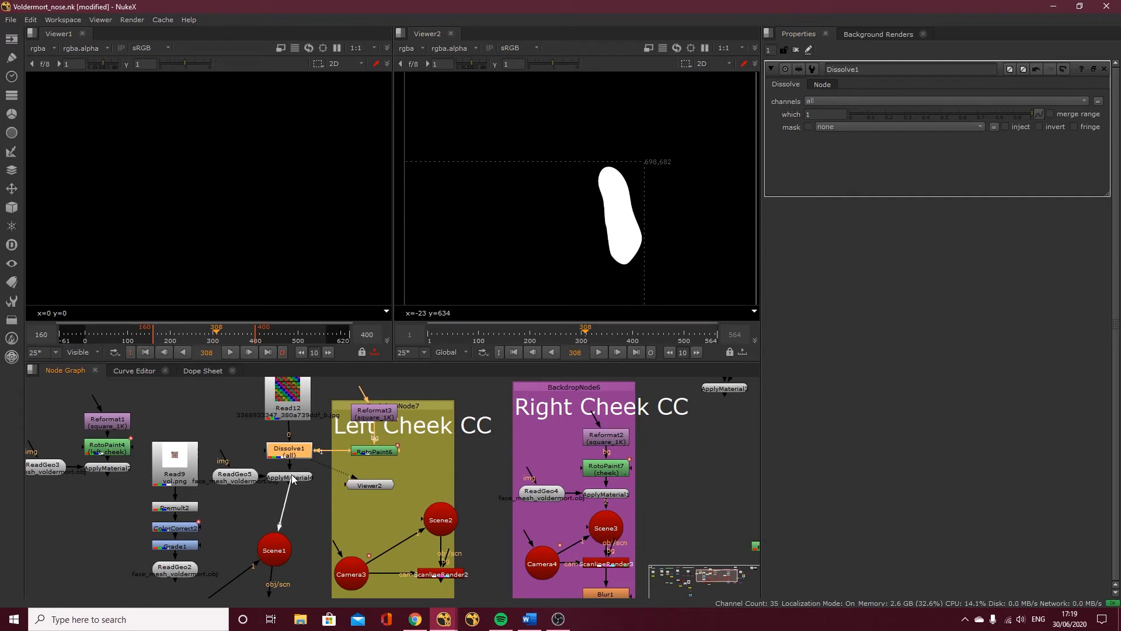
pyautogui.moveTo(292, 474); pyautogui.dragTo(291, 476)
pyautogui.moveTo(187, 573); pyautogui.dragTo(190, 570)
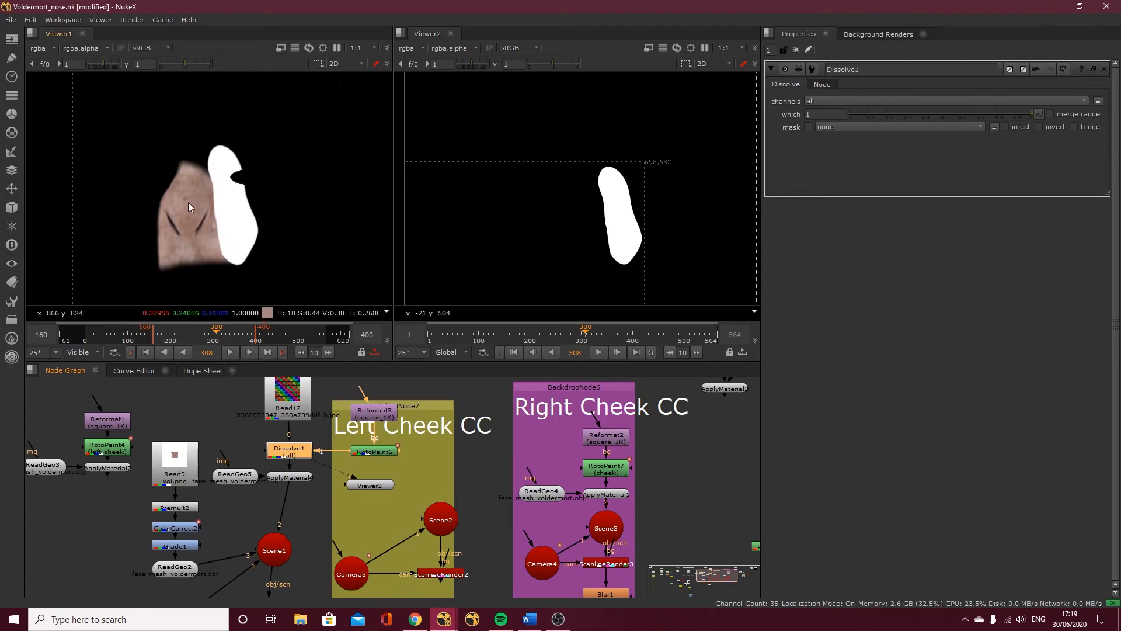
# Refine the cheek mask in RotoPaint6 by pulling its lower edge points on the nose side inward and moving the whole shape slightly down.
pyautogui.doubleClick(361, 449)
pyautogui.click(613, 257)
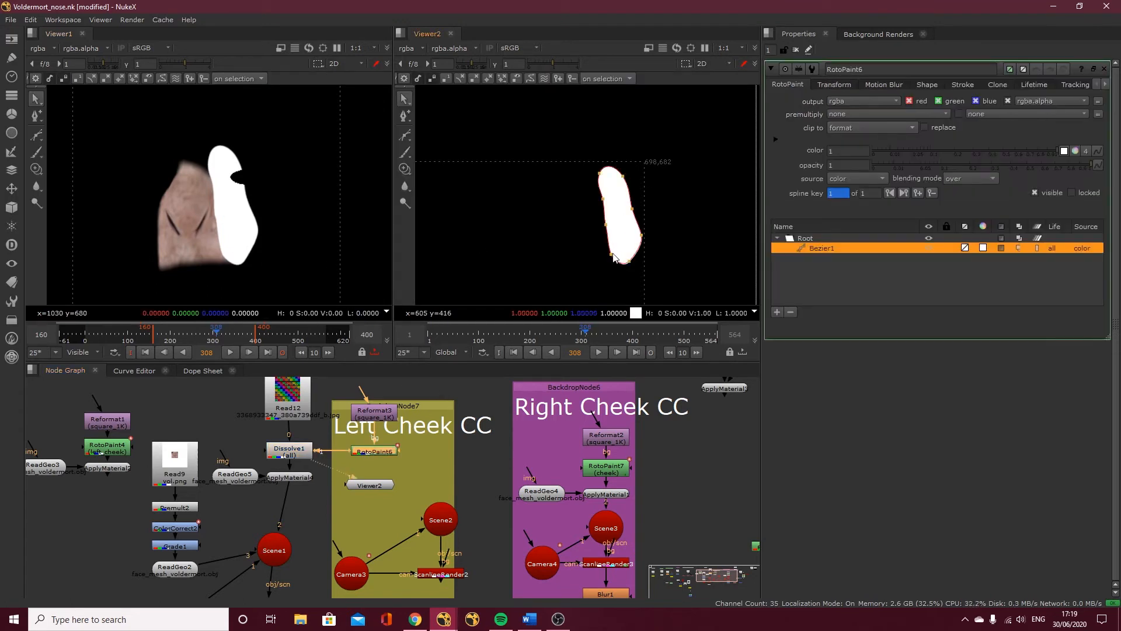
pyautogui.moveTo(614, 257); pyautogui.dragTo(611, 232)
pyautogui.click(604, 227)
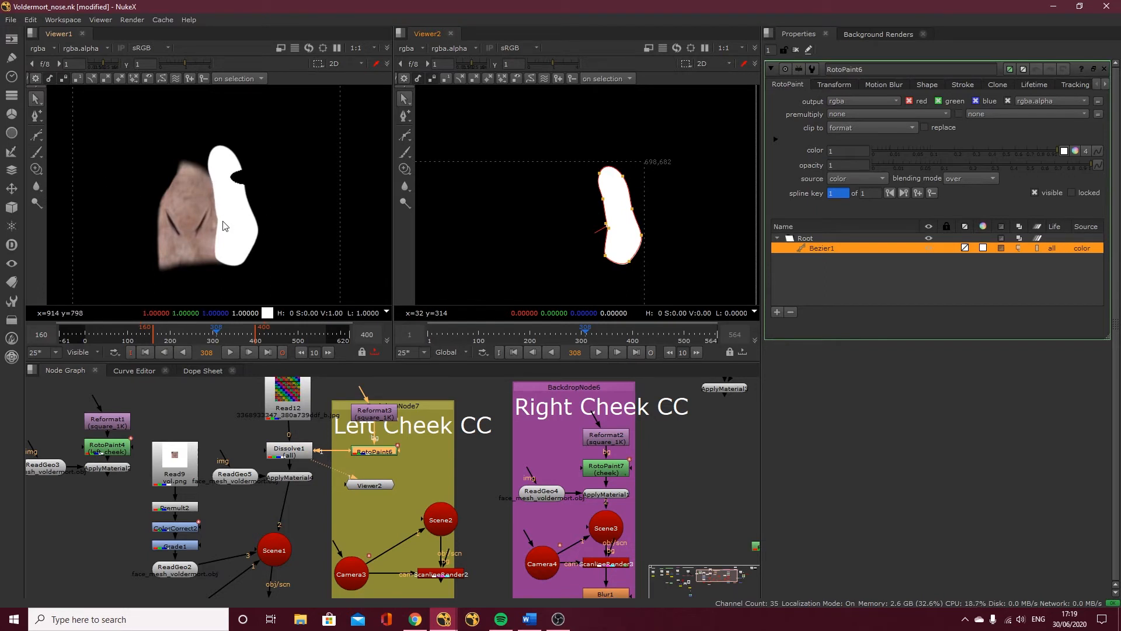
pyautogui.moveTo(581, 117); pyautogui.dragTo(657, 286)
pyautogui.moveTo(618, 240)
pyautogui.mouseDown()
pyautogui.moveTo(645, 240)
pyautogui.moveTo(620, 245)
pyautogui.mouseUp()
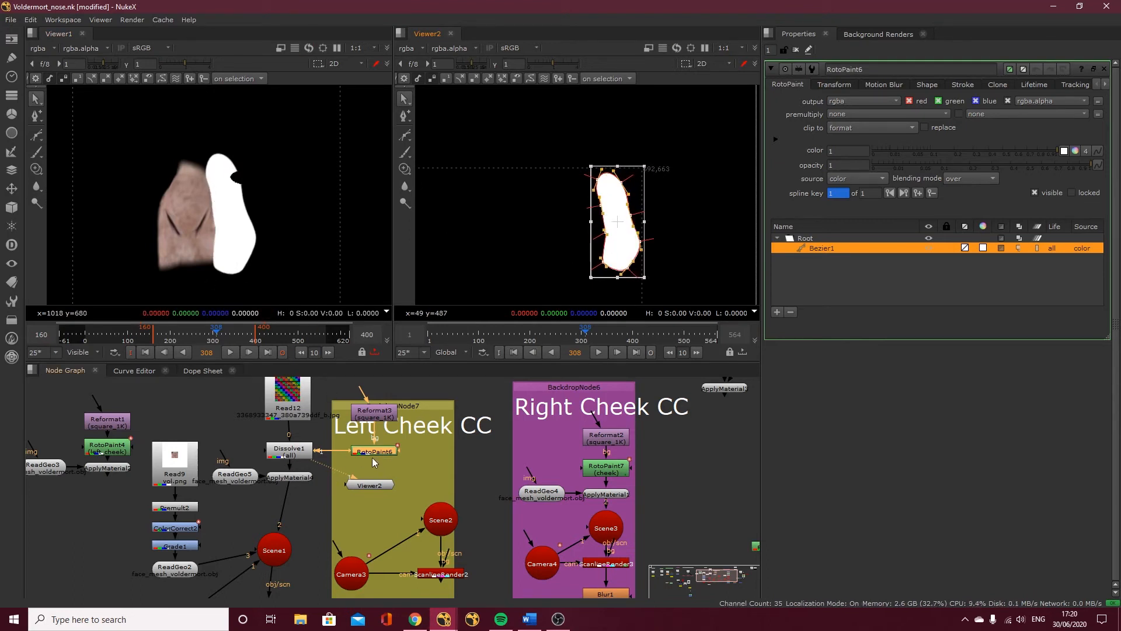
# Disconnect RotoPaint6 from Dissolve1 and ApplyMaterial4 from Scene1, and move Reformat3 with RotoPaint6 to the empty area beyond the Right Cheek CC backdrop.
pyautogui.moveTo(347, 454); pyautogui.dragTo(286, 529)
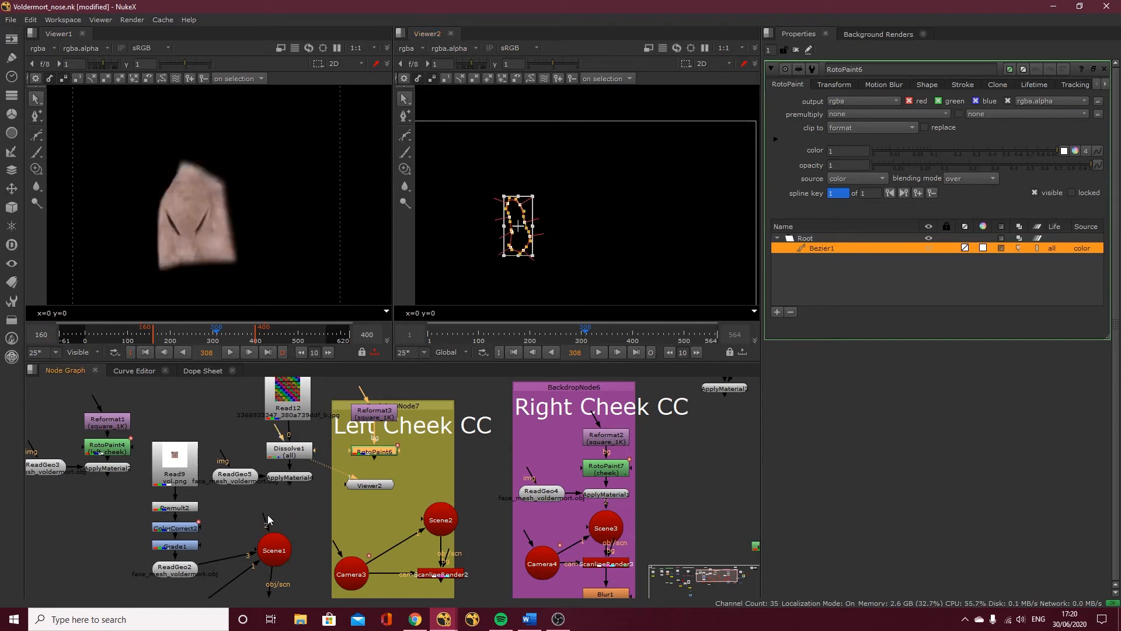
pyautogui.moveTo(236, 480); pyautogui.dragTo(239, 480)
pyautogui.click(383, 450)
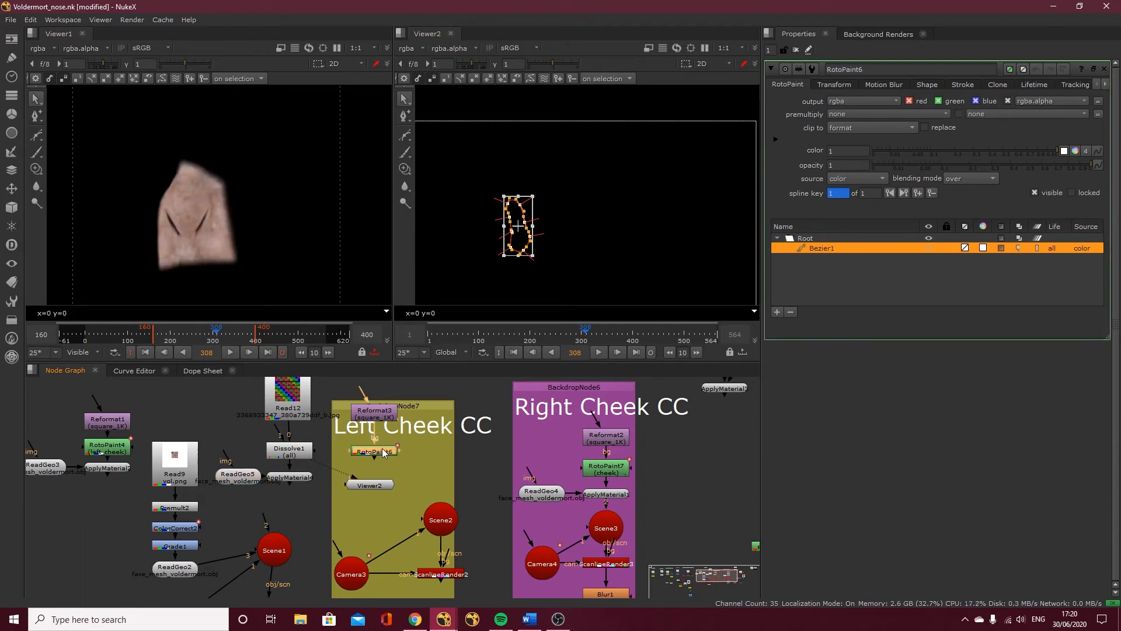
pyautogui.keyDown('shift'); pyautogui.click(371, 422); pyautogui.keyUp('shift')
pyautogui.moveTo(371, 422); pyautogui.dragTo(722, 438)
pyautogui.moveTo(678, 442); pyautogui.dragTo(479, 483, button='middle')
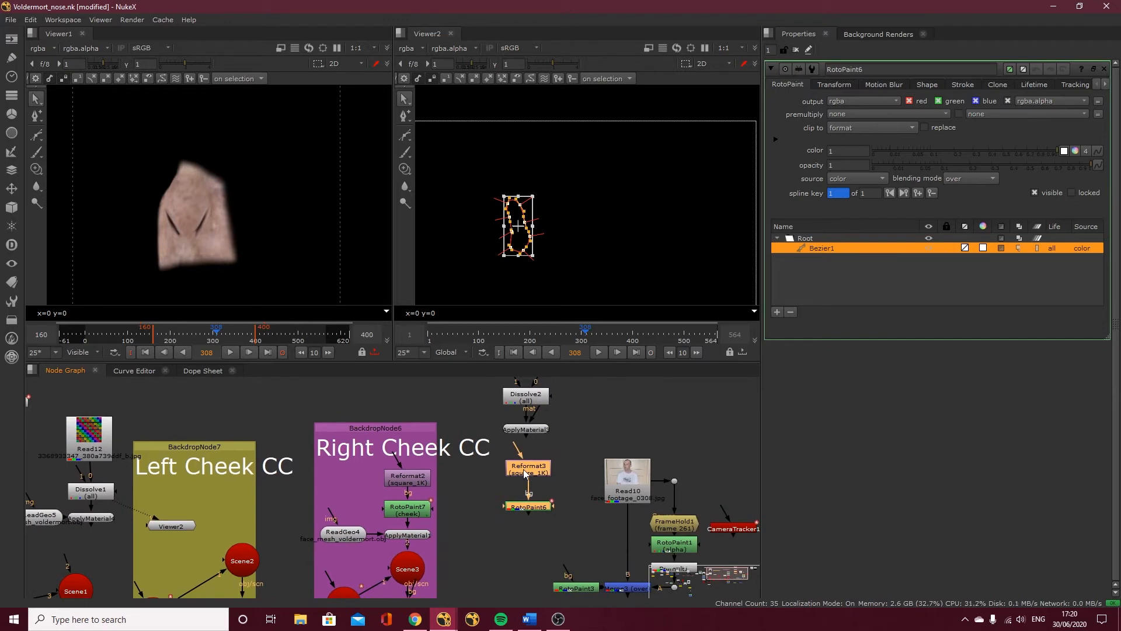
pyautogui.moveTo(523, 468); pyautogui.dragTo(508, 470)
# Move Reformat3 and RotoPaint6 back into the Left Cheek CC backdrop and place Viewer2 beside Dissolve1.
pyautogui.moveTo(577, 497); pyautogui.dragTo(491, 487, button='middle')
pyautogui.scroll(-3, 496, 448)
pyautogui.scroll(3, 414, 505)
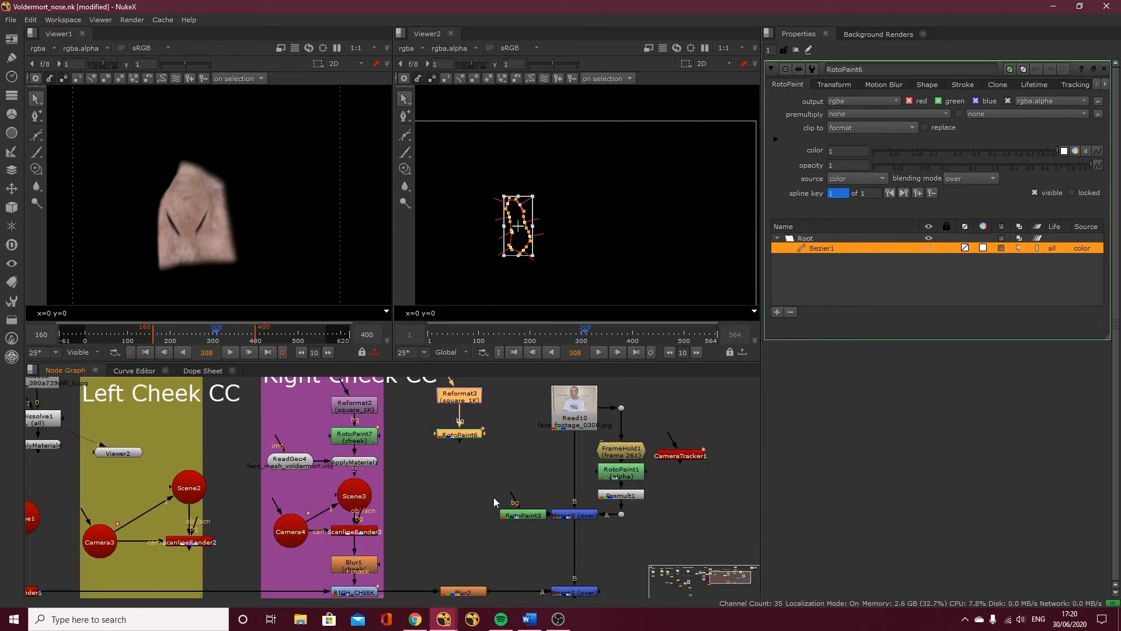
pyautogui.scroll(-3, 443, 462)
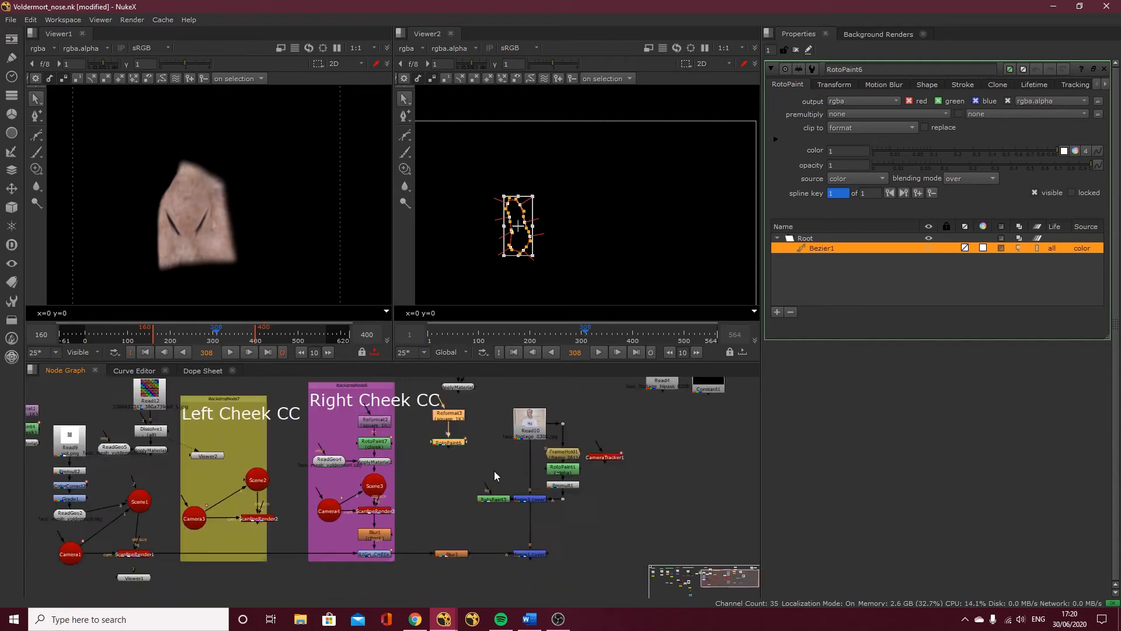
pyautogui.scroll(-1, 584, 555)
pyautogui.moveTo(610, 580); pyautogui.dragTo(482, 396)
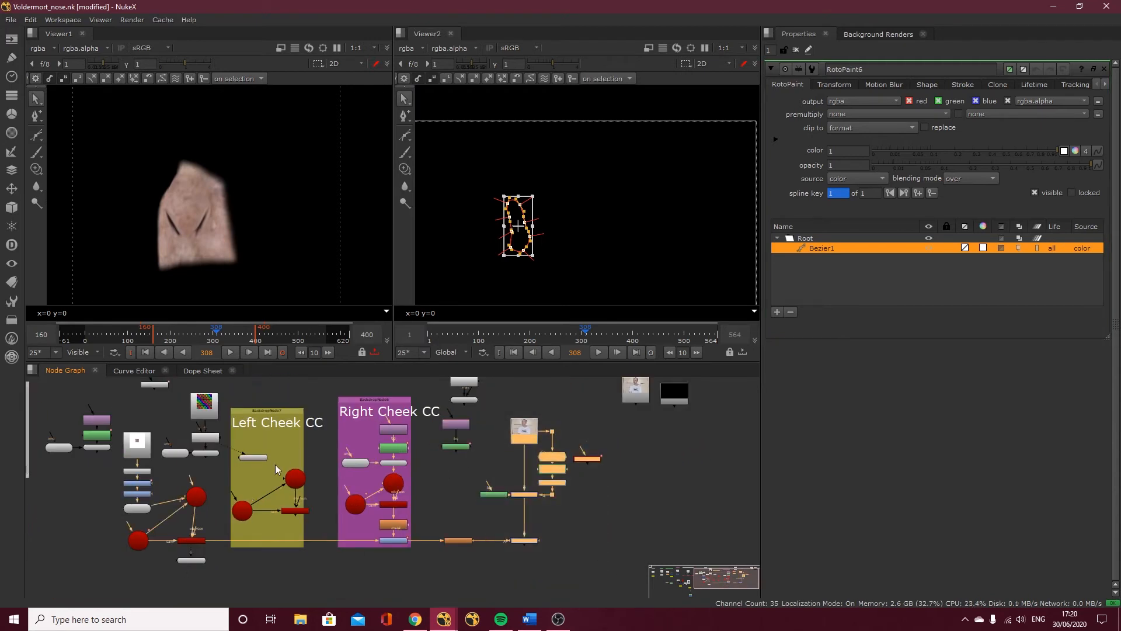
pyautogui.moveTo(476, 470); pyautogui.dragTo(278, 429)
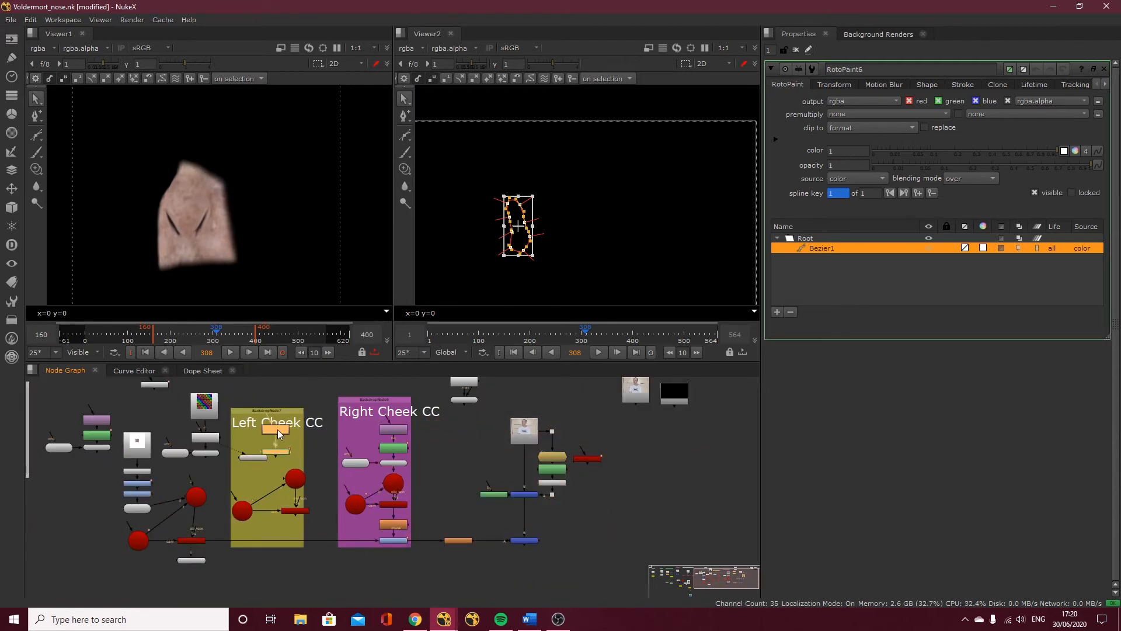
pyautogui.scroll(4, 271, 461)
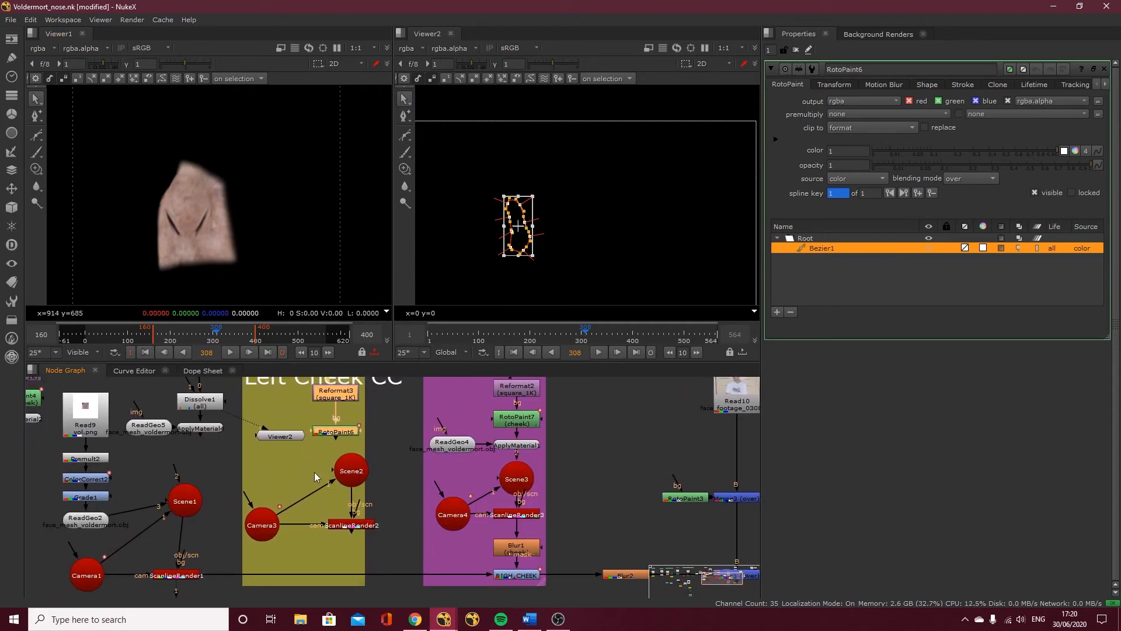
pyautogui.moveTo(276, 436); pyautogui.dragTo(138, 402)
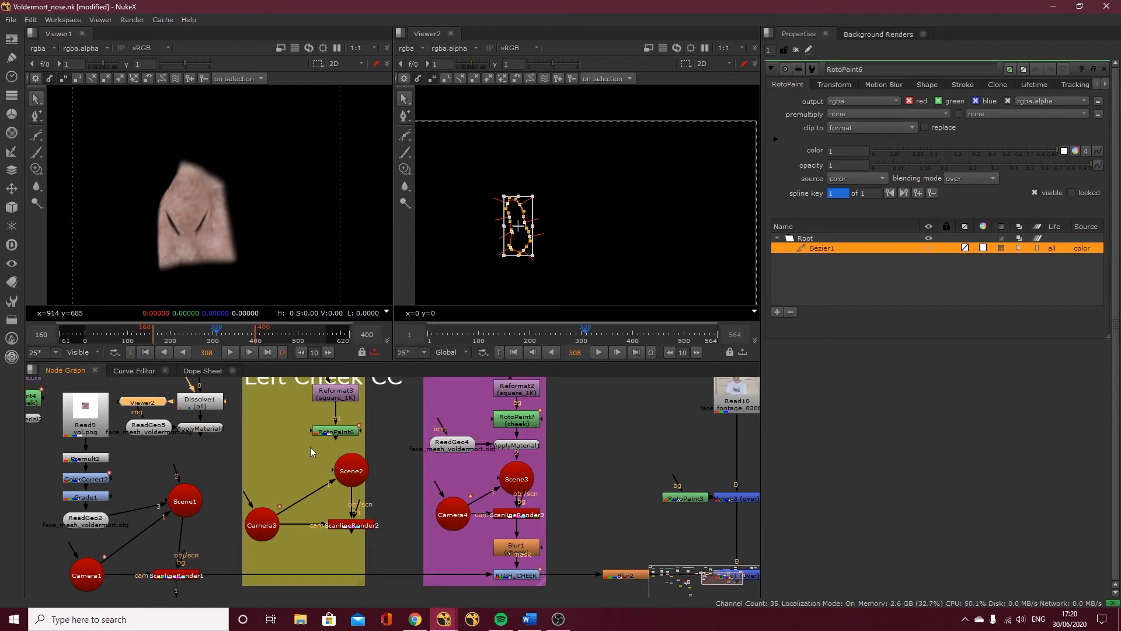
pyautogui.moveTo(323, 454); pyautogui.dragTo(307, 470, button='middle')
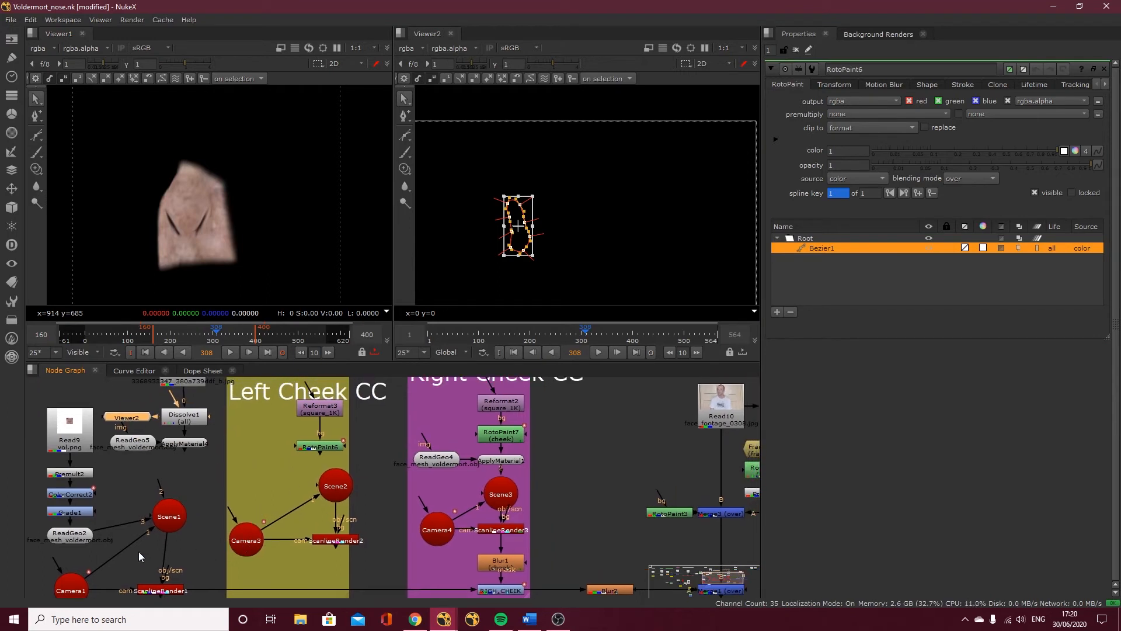
pyautogui.scroll(2, 315, 479)
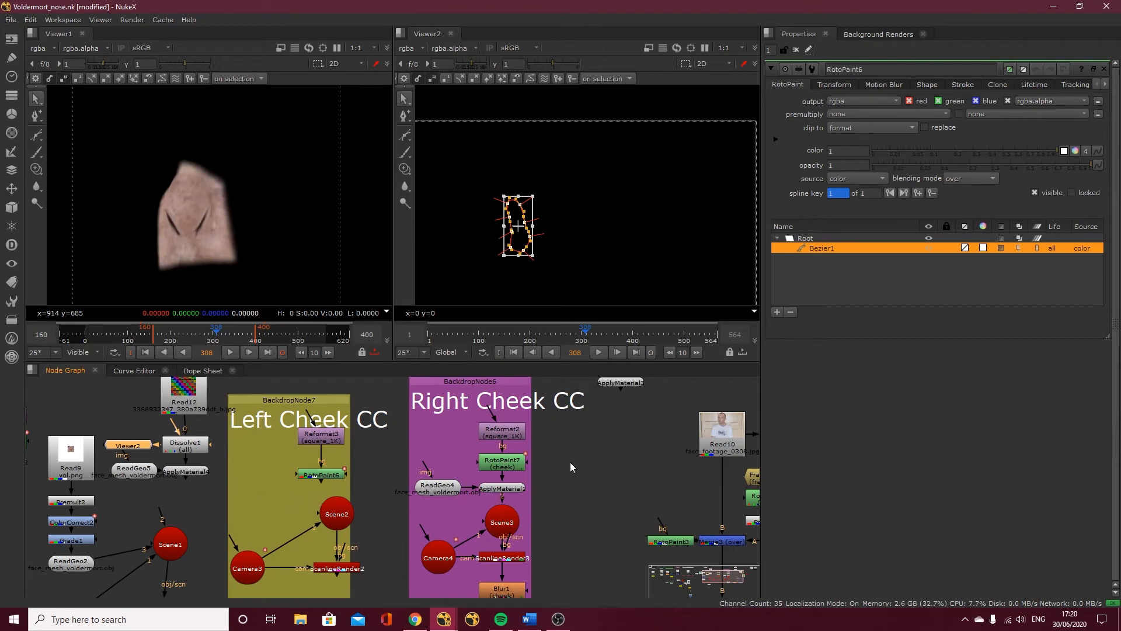
# Add an ApplyMaterial node in the Left Cheek CC backdrop and connect its material input to RotoPaint6.
pyautogui.moveTo(309, 465)
pyautogui.mouseDown(button='middle')
pyautogui.moveTo(283, 508)
pyautogui.moveTo(322, 473)
pyautogui.mouseUp(button='middle')
pyautogui.click(277, 501)
pyautogui.press('Tab')
pyautogui.write('a')
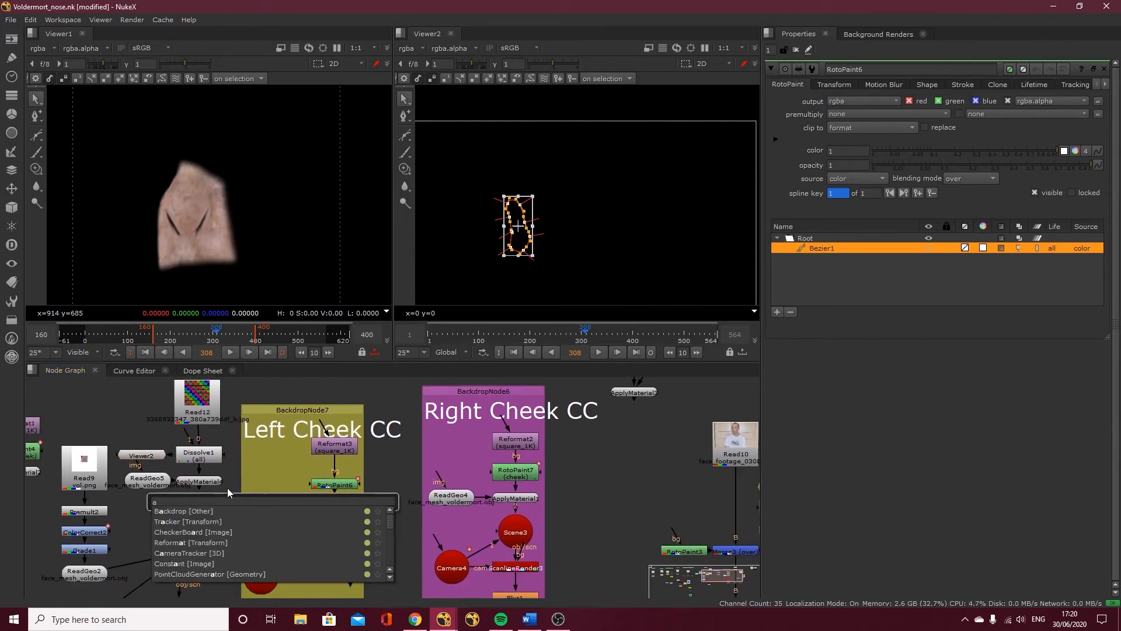
pyautogui.write('pplymat')
pyautogui.press('Return')
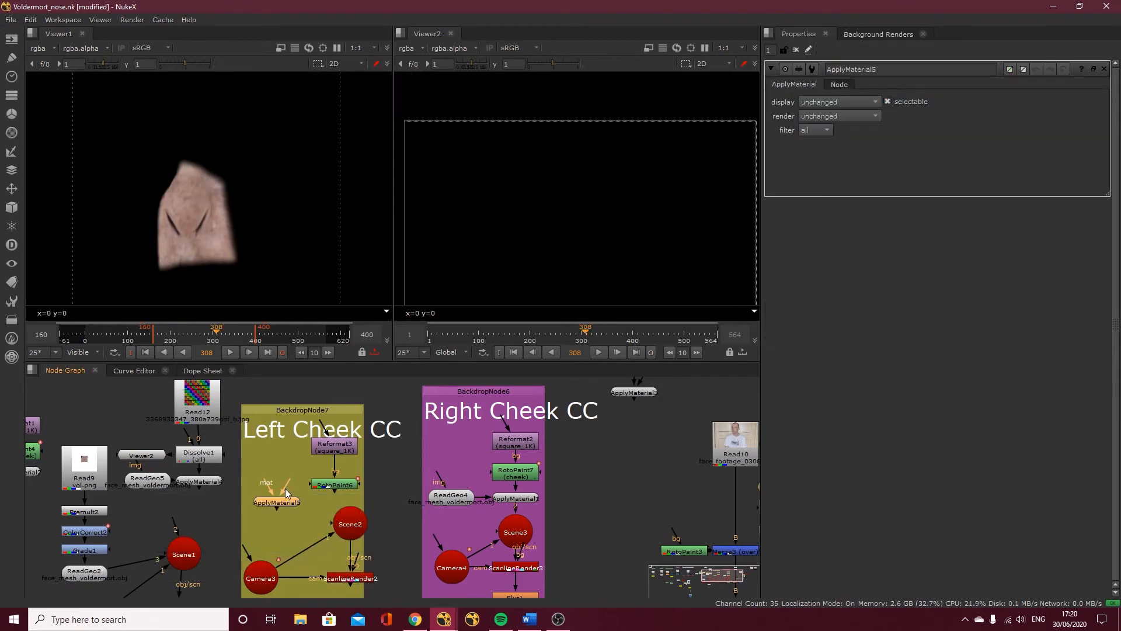
pyautogui.moveTo(285, 488); pyautogui.dragTo(334, 484)
pyautogui.moveTo(265, 504); pyautogui.dragTo(269, 516)
# Duplicate the ReadGeo5 face mesh into the Left Cheek CC backdrop and connect the copy to ApplyMaterial5.
pyautogui.click(149, 480)
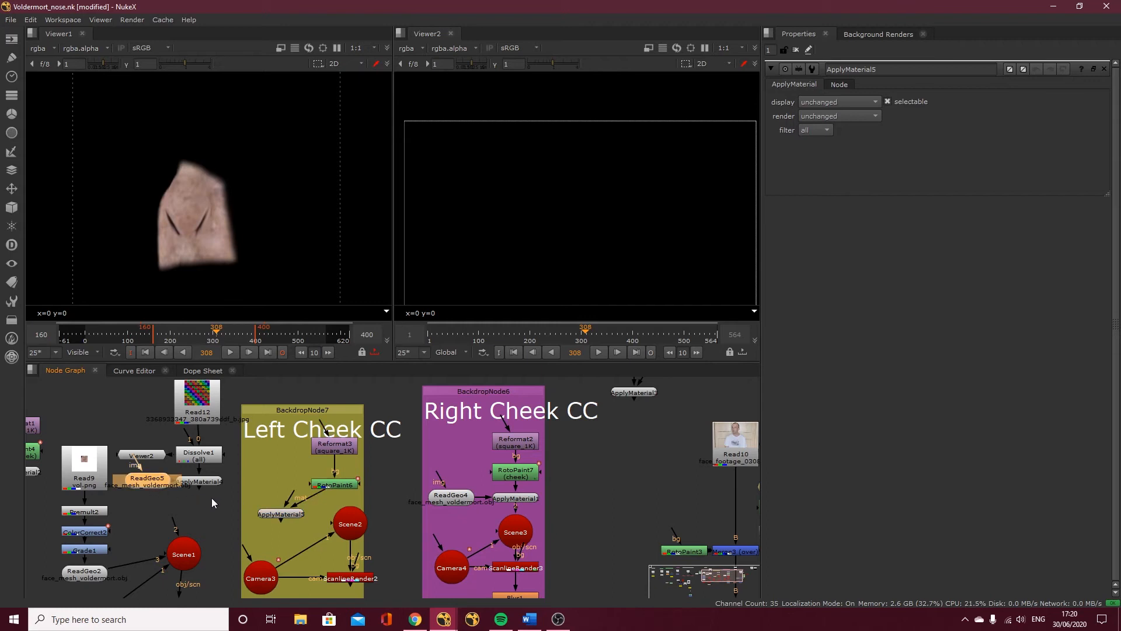
pyautogui.hotkey('ctrl', 'c')
pyautogui.click(262, 477)
pyautogui.hotkey('ctrl', 'v')
pyautogui.click(289, 494)
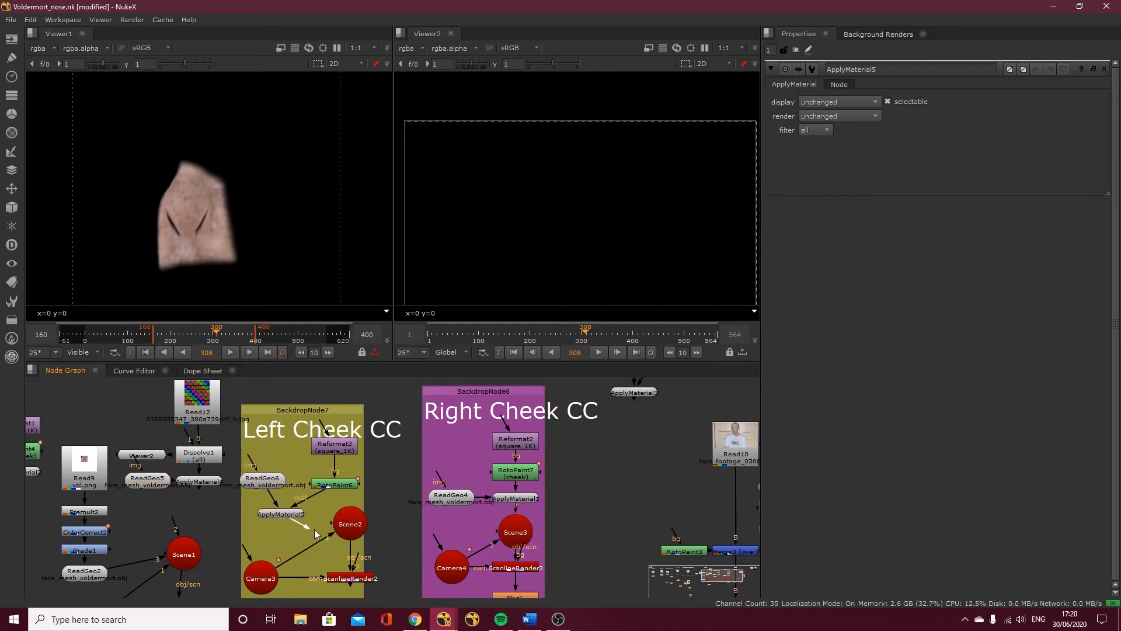
# Connect ApplyMaterial5 to Scene2 with its input nodes aligned above and beside it, and delete the original ReadGeo5.
pyautogui.moveTo(281, 517); pyautogui.dragTo(340, 464)
pyautogui.moveTo(313, 504); pyautogui.dragTo(354, 457)
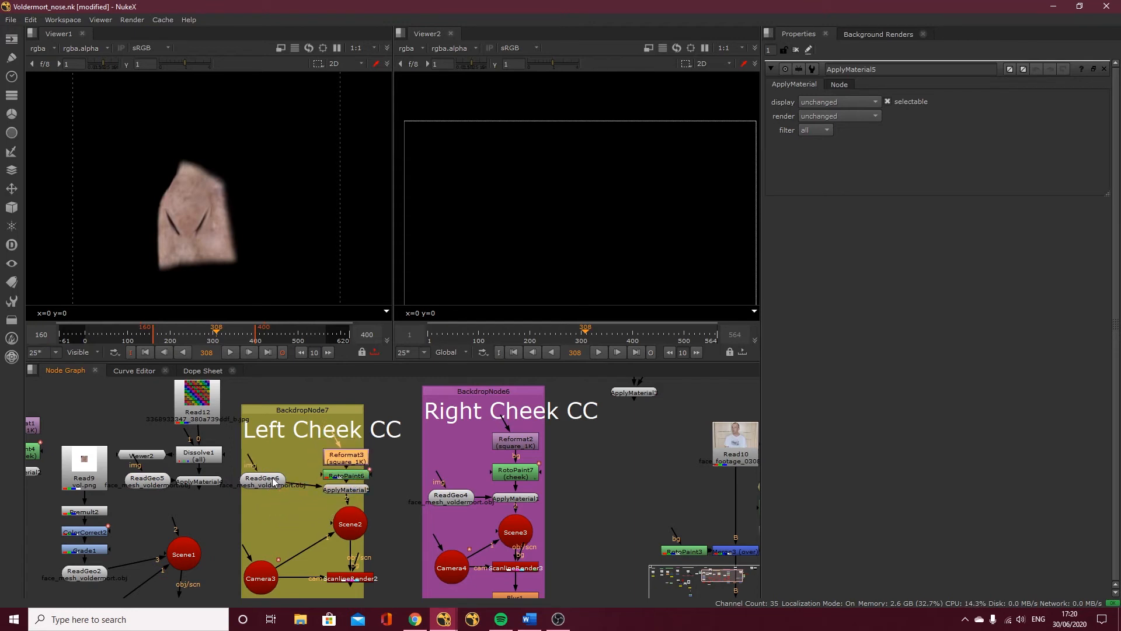
pyautogui.moveTo(274, 482); pyautogui.dragTo(296, 494)
pyautogui.click(149, 484)
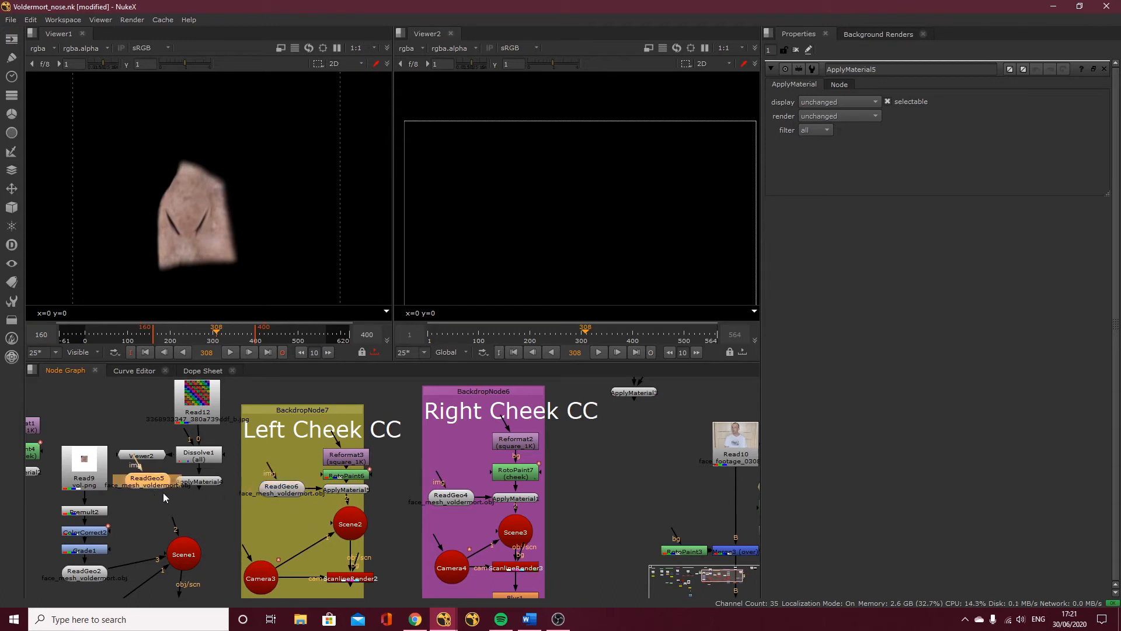
pyautogui.press('Delete')
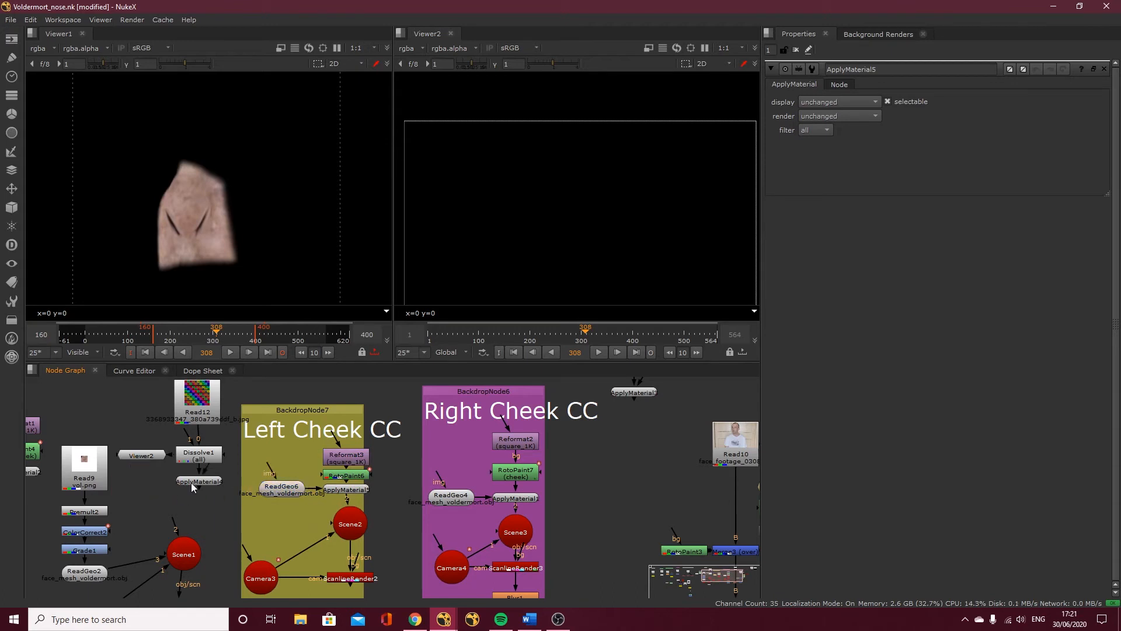
# View Scene2 in Viewer2 and examine from the front where the cheek mask sits on the face mesh.
pyautogui.click(348, 529)
pyautogui.press('1')
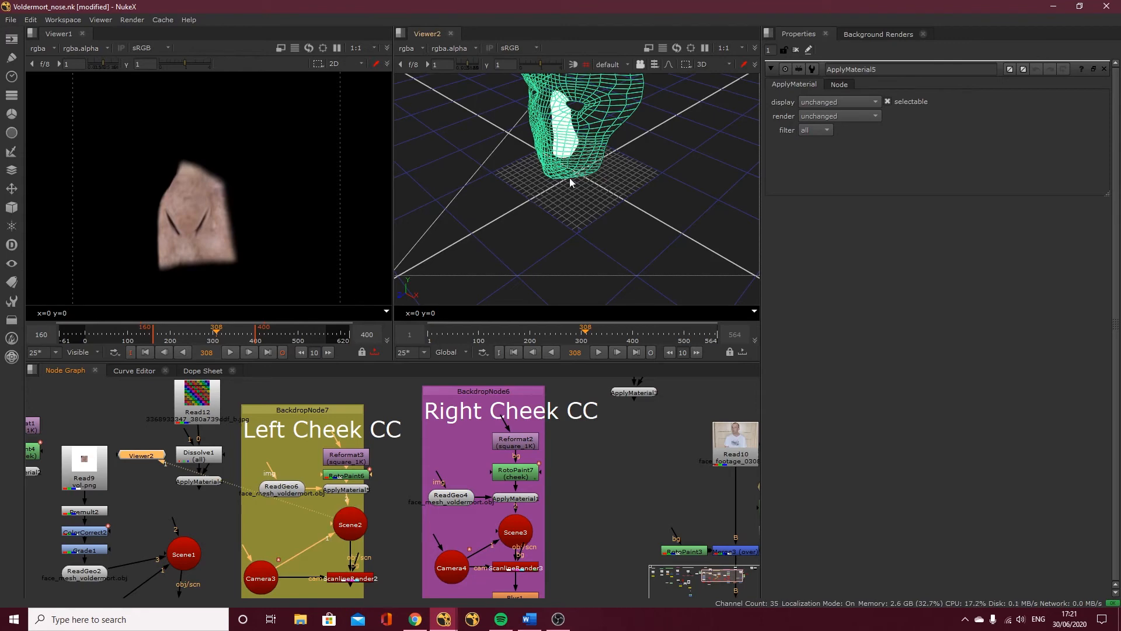
pyautogui.scroll(-8, 571, 181)
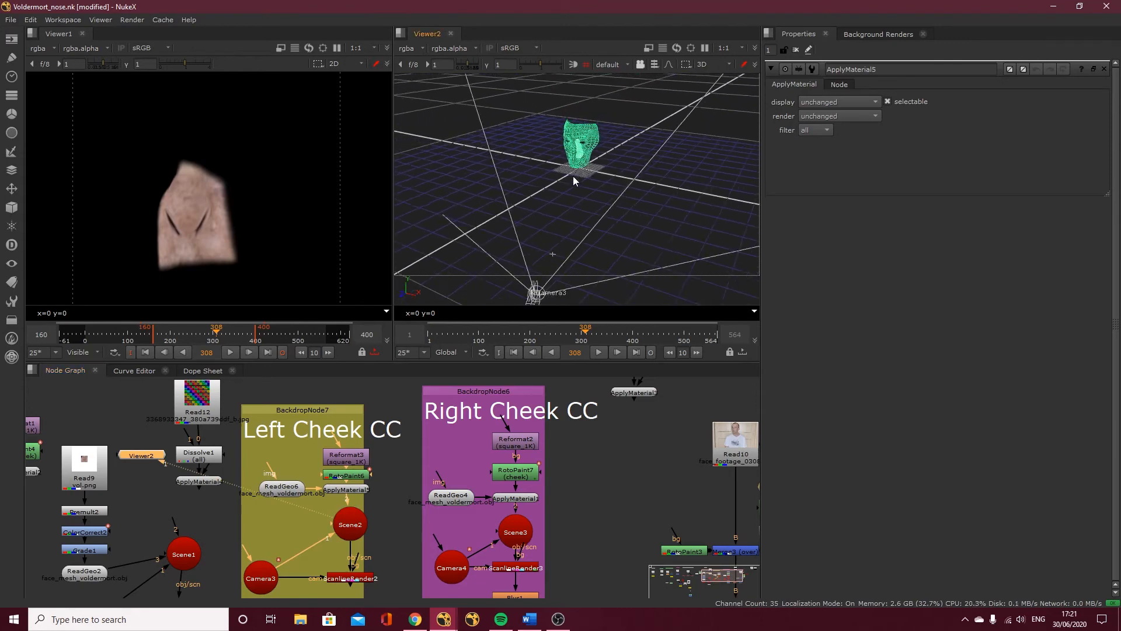
pyautogui.moveTo(574, 181)
pyautogui.keyDown('ctrl'); pyautogui.mouseDown()
pyautogui.moveTo(608, 96)
pyautogui.moveTo(608, 64)
pyautogui.moveTo(561, 267)
pyautogui.moveTo(590, 195)
pyautogui.mouseUp(); pyautogui.keyUp('ctrl')
pyautogui.scroll(3, 643, 213)
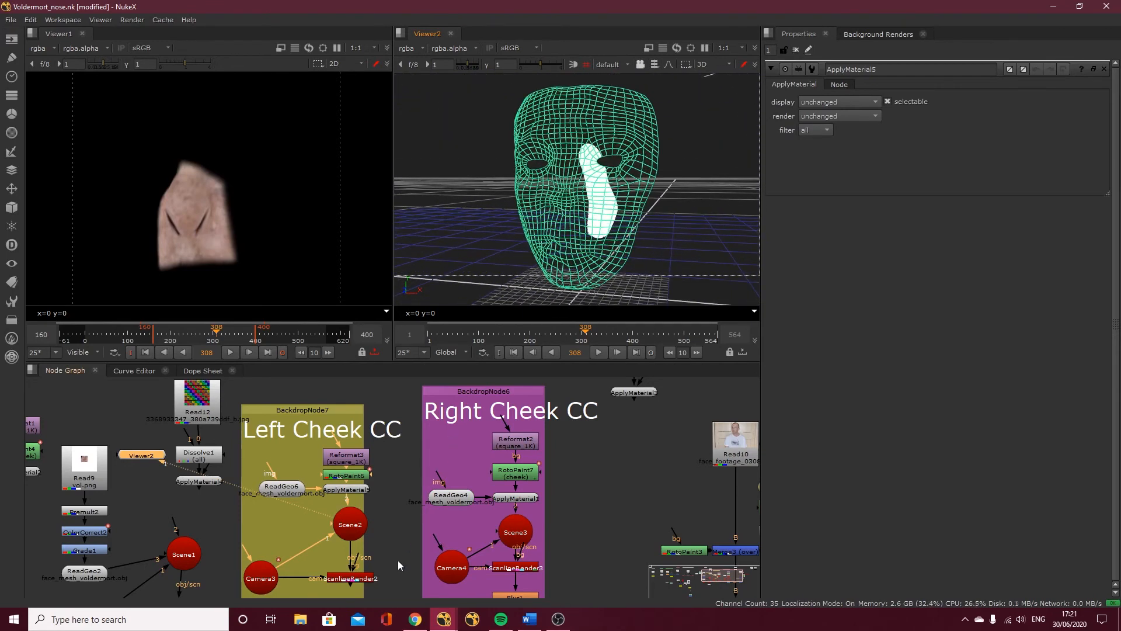
# Create a new layer named man_cheek_right with red, green, blue and alpha channels as RotoPaint6's output.
pyautogui.moveTo(398, 561); pyautogui.dragTo(400, 485, button='middle')
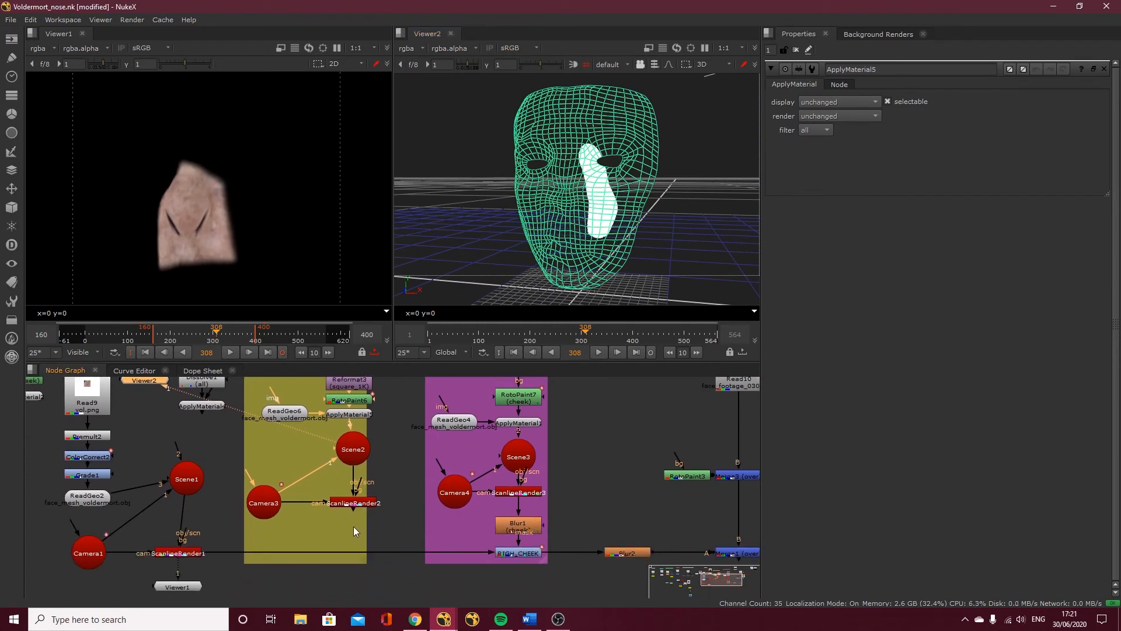
pyautogui.doubleClick(357, 399)
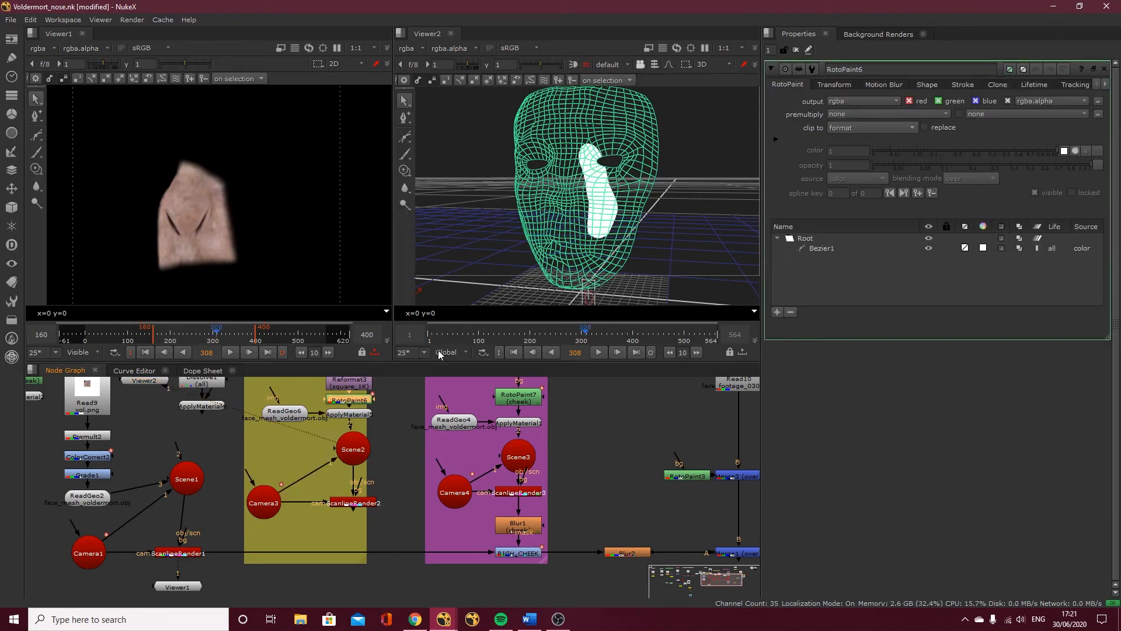
pyautogui.click(843, 100)
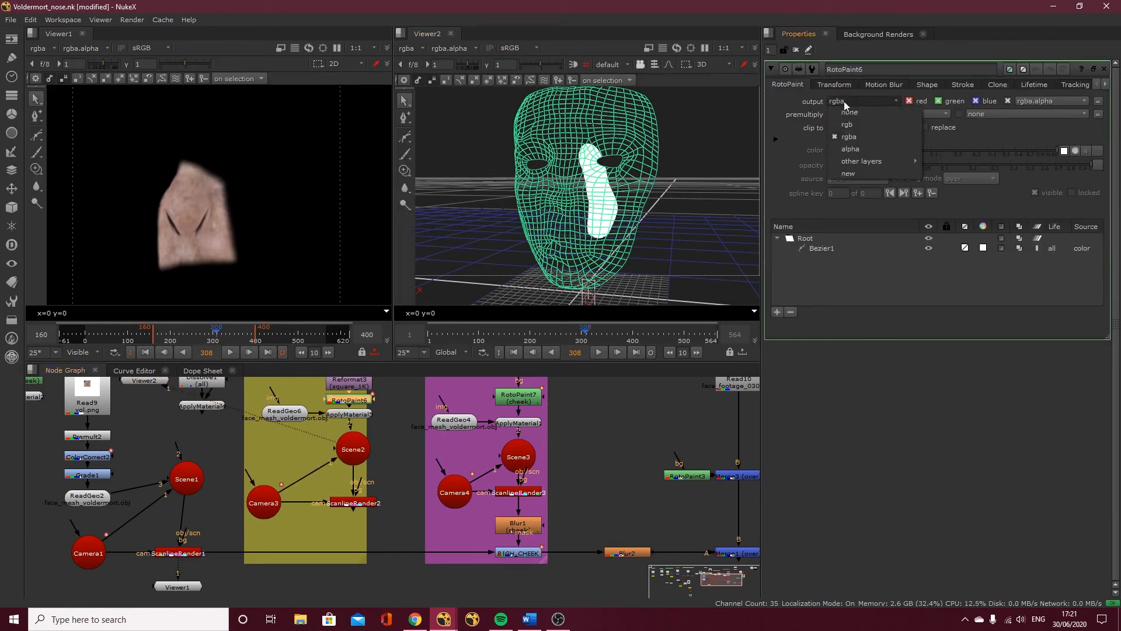
pyautogui.click(856, 173)
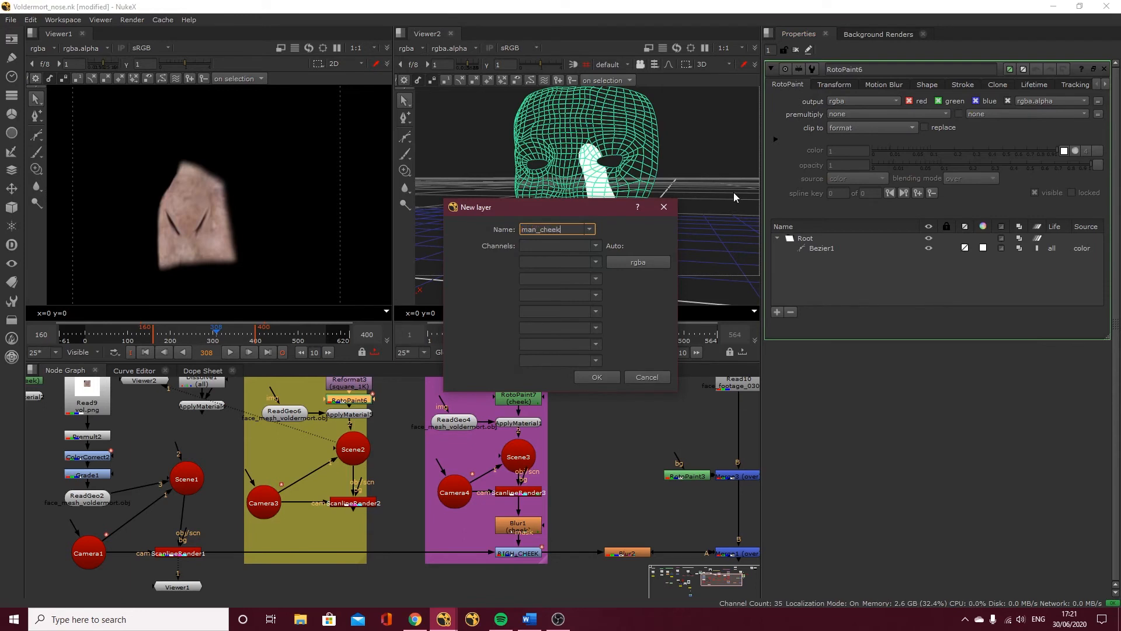
pyautogui.write('man_cheek_right')
pyautogui.click(638, 262)
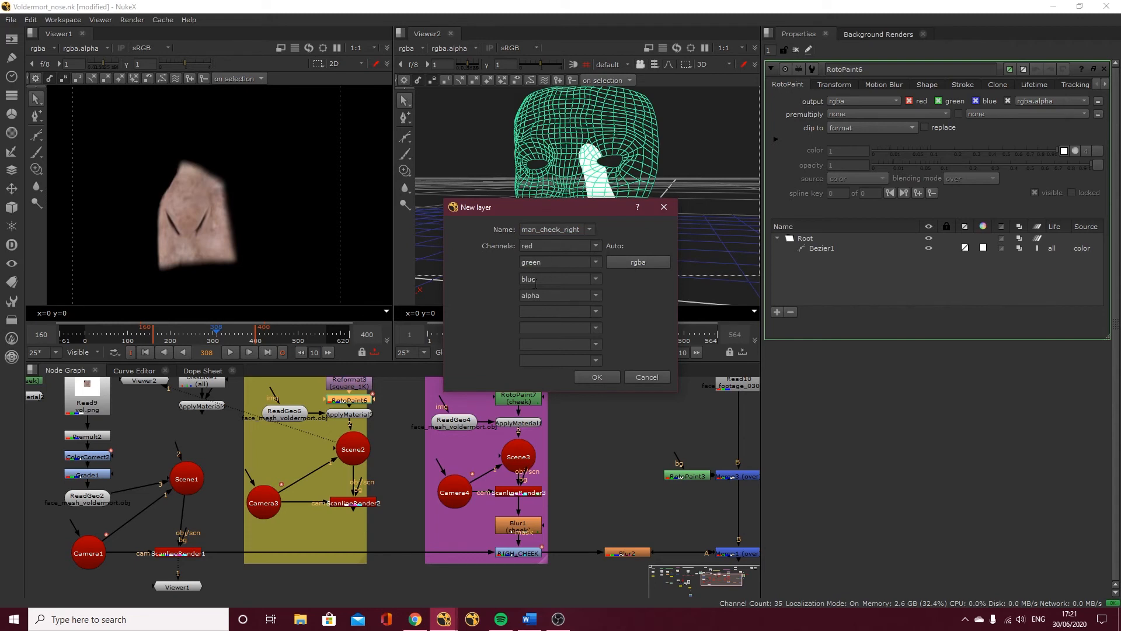
pyautogui.click(596, 378)
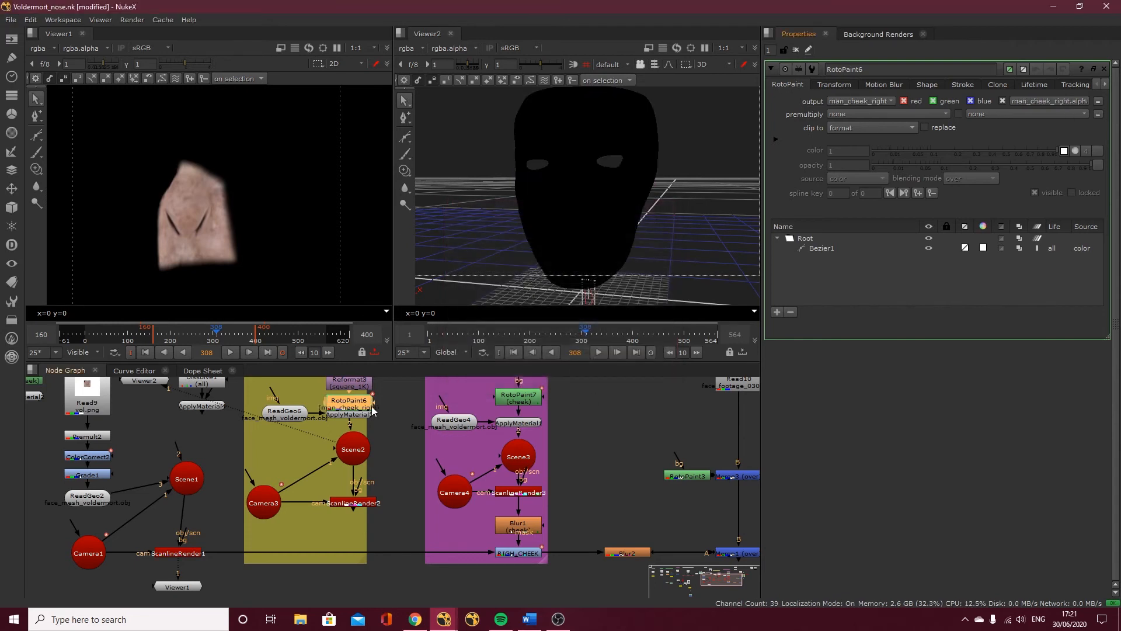
# Shift RotoPaint6 slightly up beneath Reformat3 and place Viewer2 beside Scene2.
pyautogui.moveTo(373, 402); pyautogui.dragTo(391, 446, button='middle')
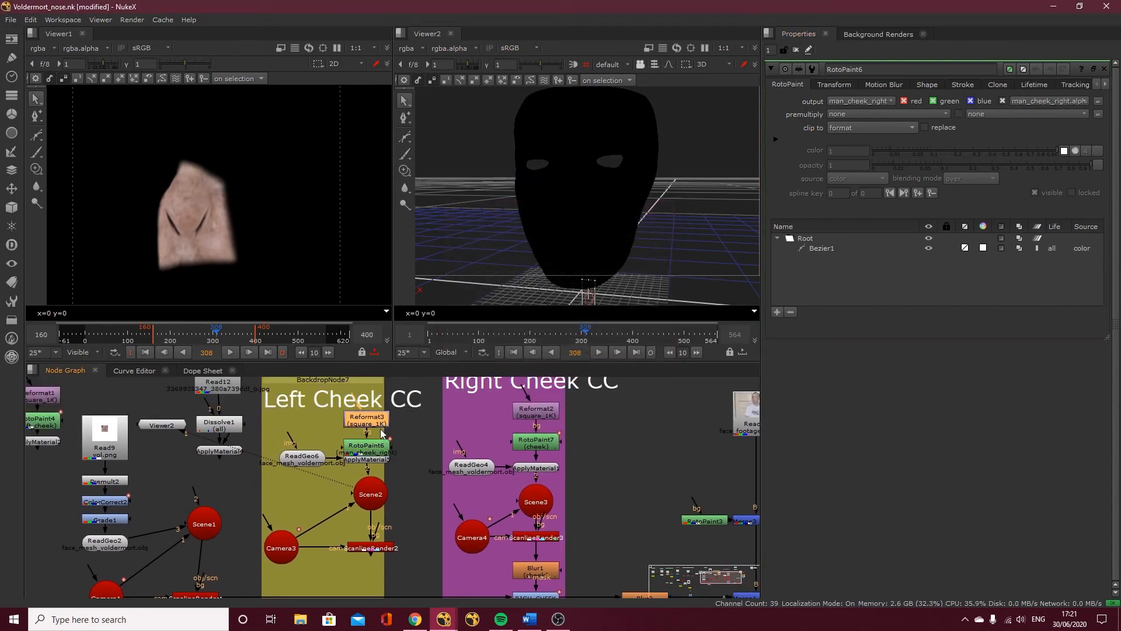
pyautogui.moveTo(375, 446); pyautogui.dragTo(375, 440)
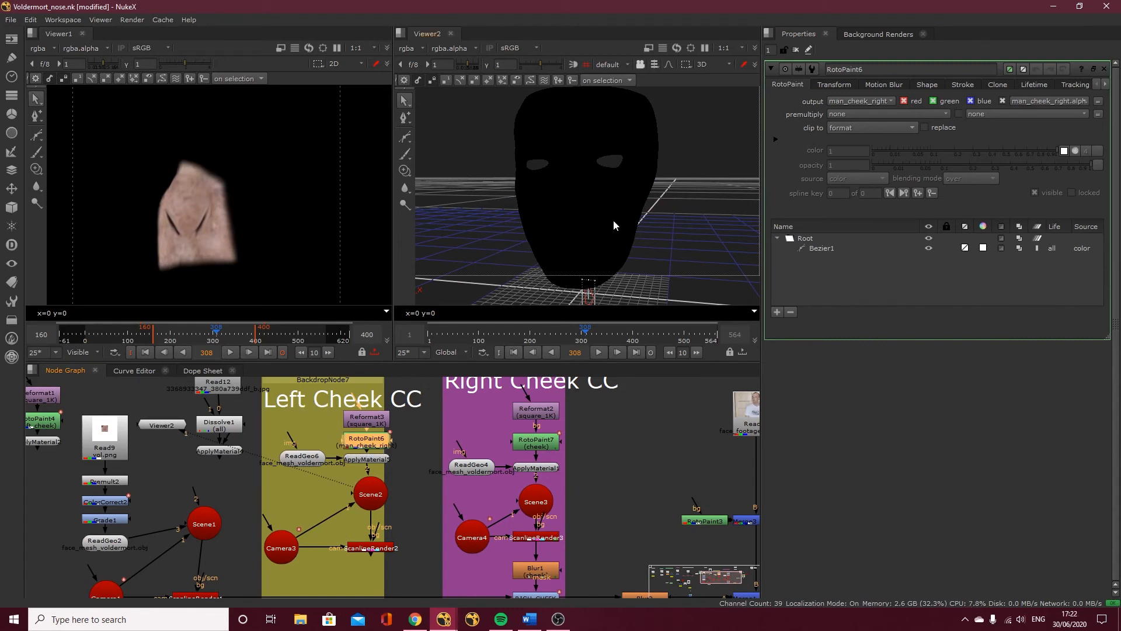
pyautogui.moveTo(186, 431); pyautogui.dragTo(432, 517)
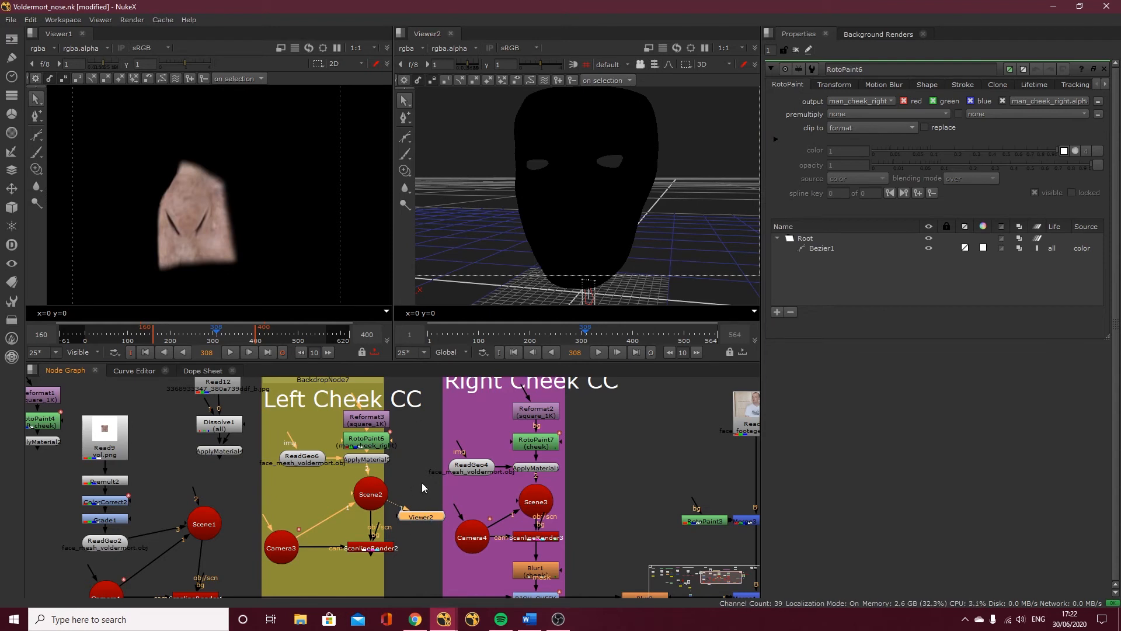
# Close Viewer2 and its empty pane so Viewer1 fills the viewing area.
pyautogui.click(451, 33)
pyautogui.click(400, 31)
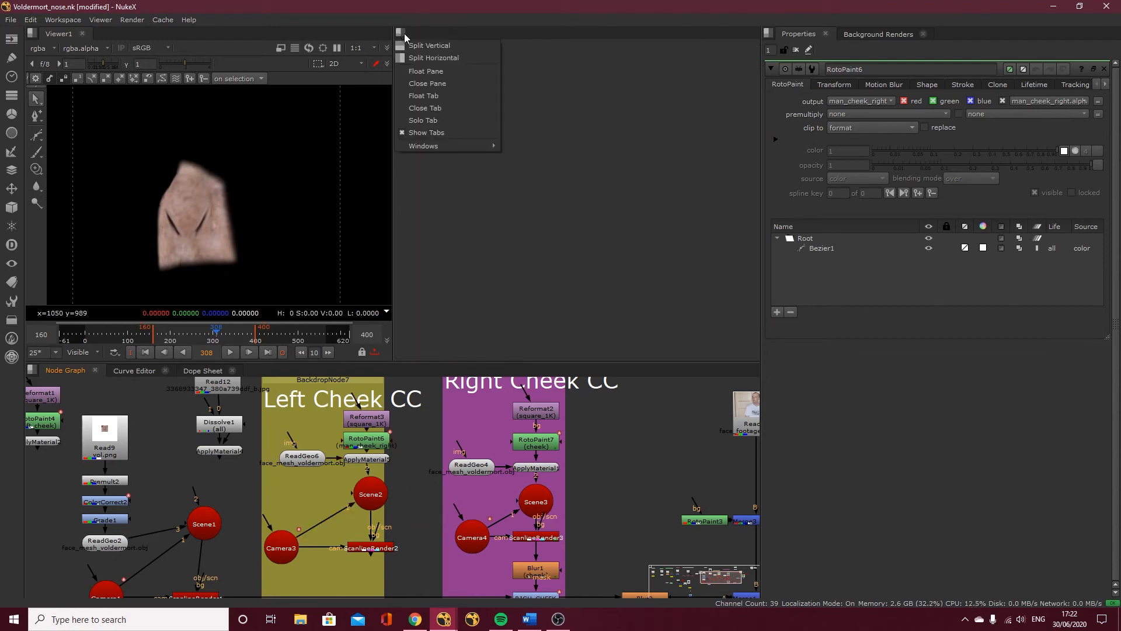
pyautogui.click(429, 81)
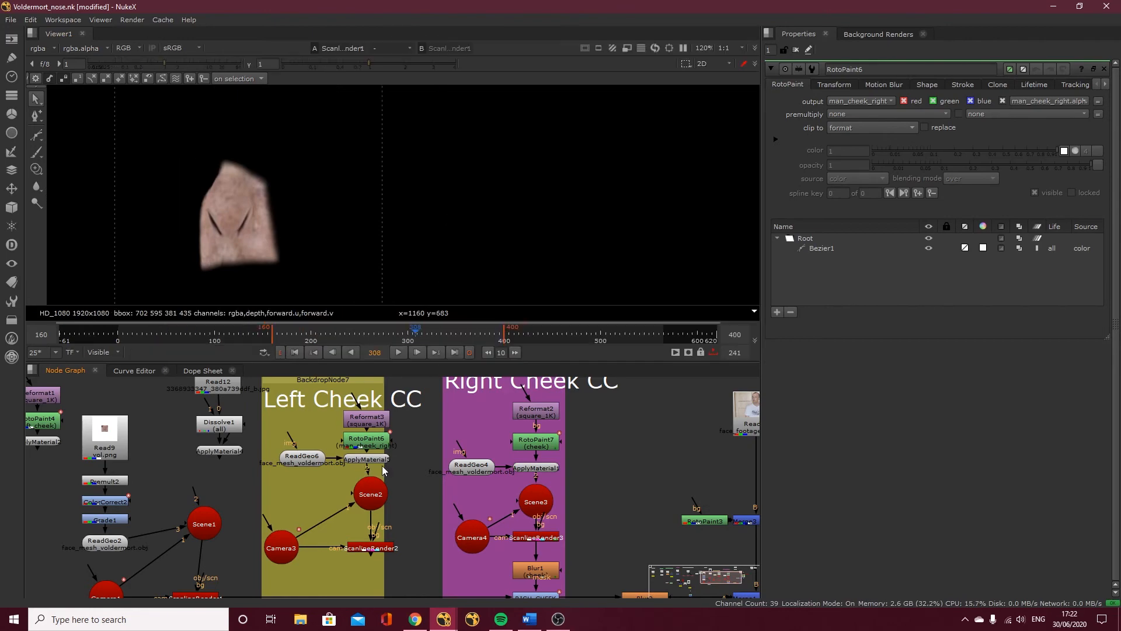
# View the Left Cheek material and Scene2 in Viewer1, placing the Viewer1 node just outside the Left Cheek CC backdrop.
pyautogui.press('1')
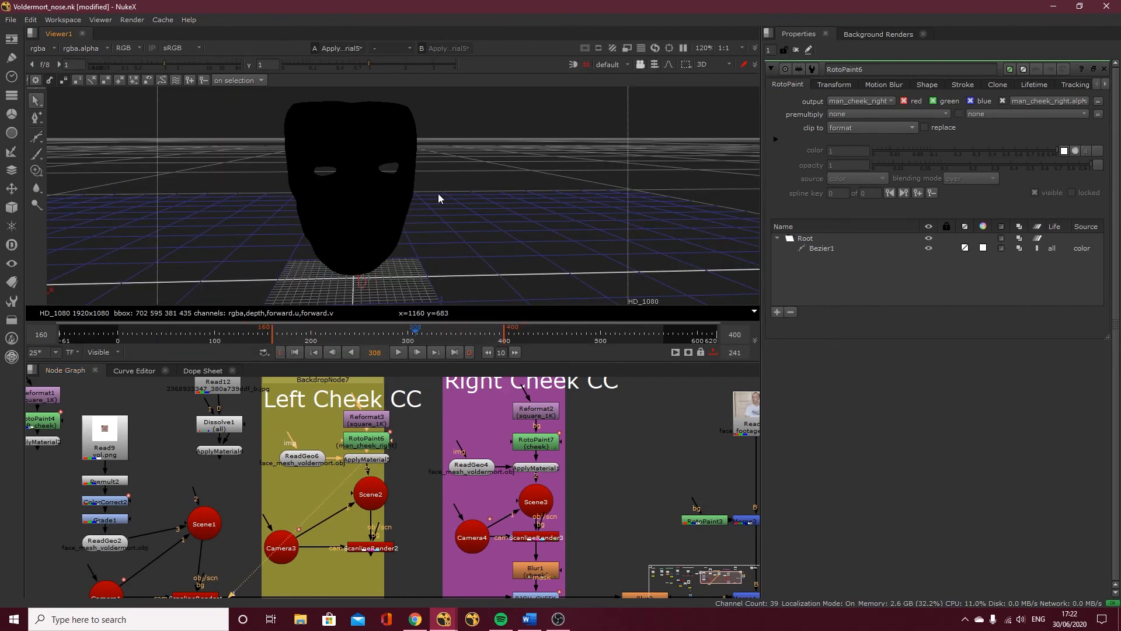
pyautogui.moveTo(350, 561); pyautogui.dragTo(363, 482, button='middle')
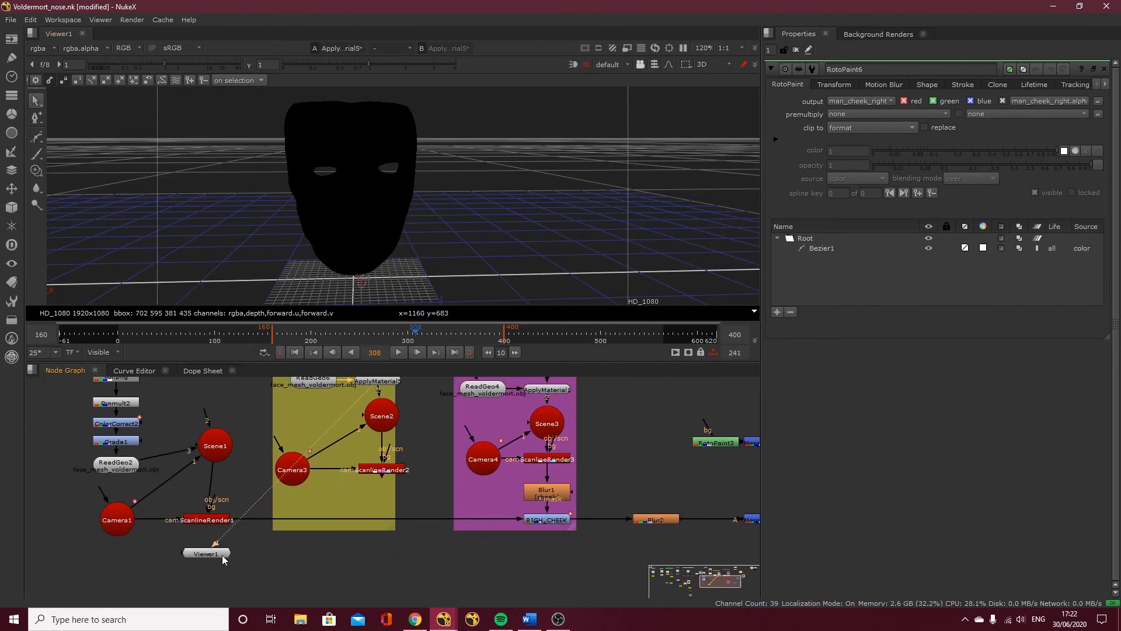
pyautogui.moveTo(222, 556); pyautogui.dragTo(453, 417)
pyautogui.moveTo(454, 417); pyautogui.dragTo(445, 514, button='middle')
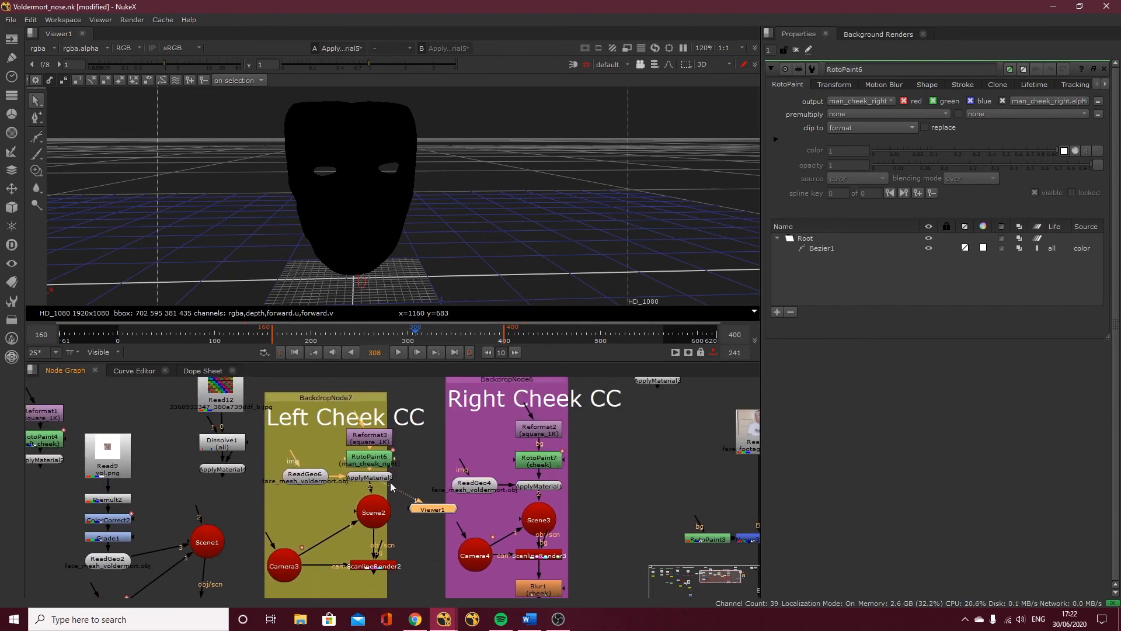
pyautogui.click(385, 514)
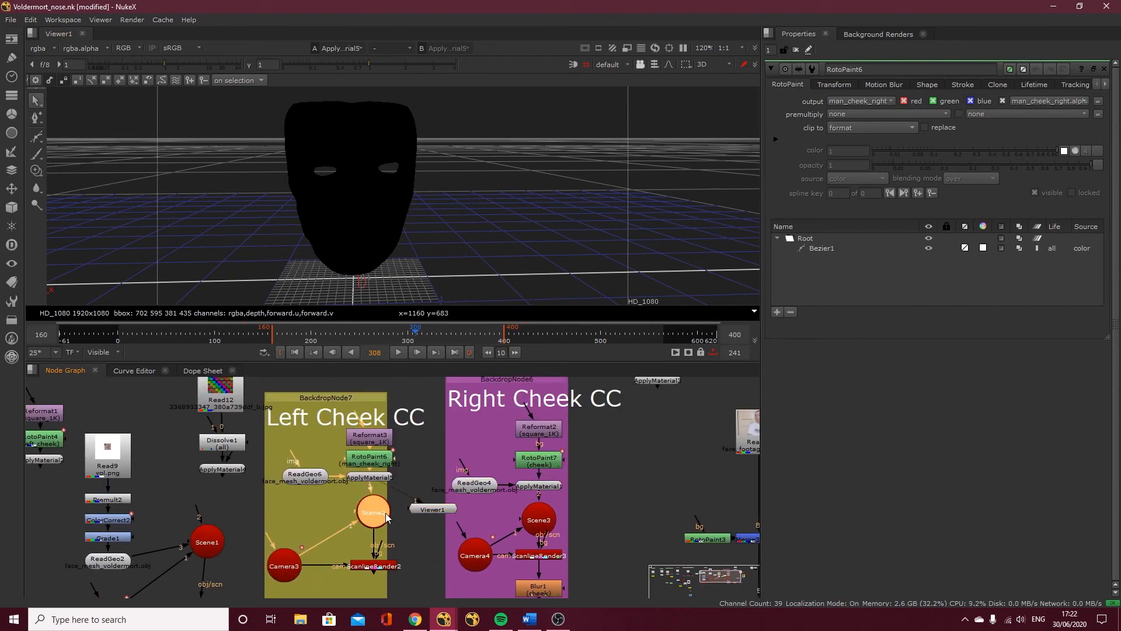
pyautogui.press('1')
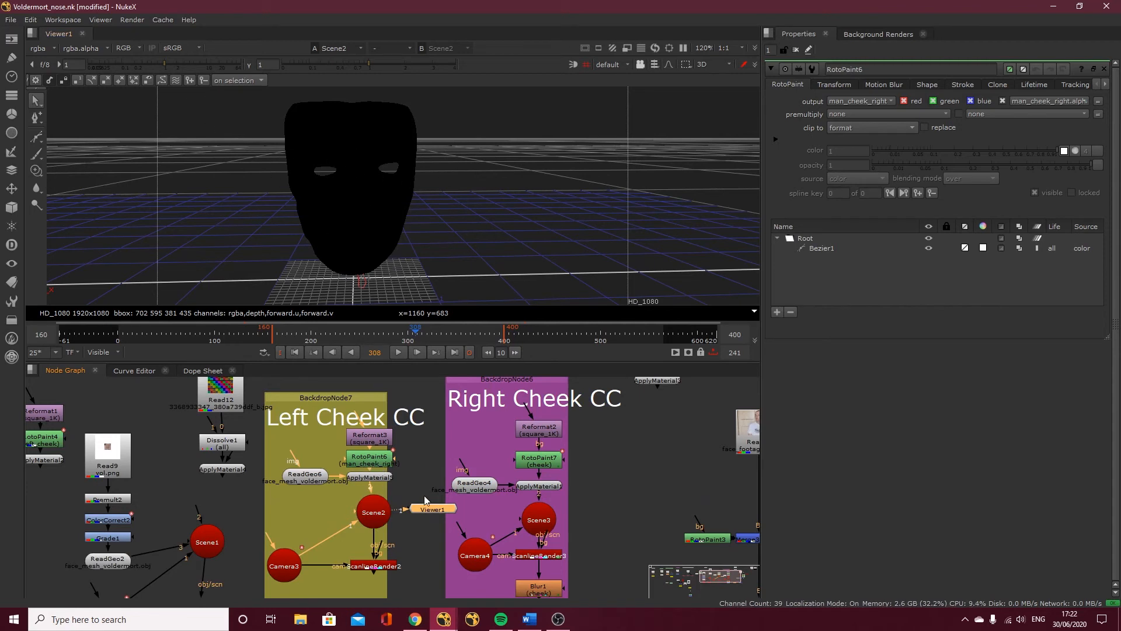
pyautogui.moveTo(425, 500); pyautogui.dragTo(417, 580)
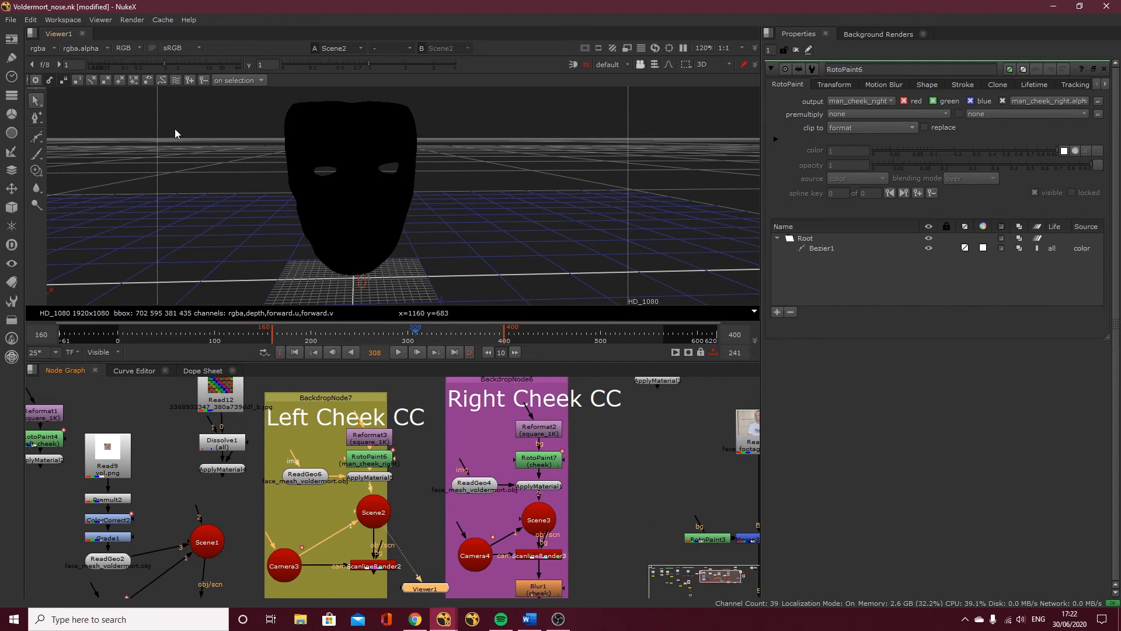
# Check the man_cheek_right layer of Scene2 in Viewer1 and return the display to rgba.
pyautogui.click(41, 48)
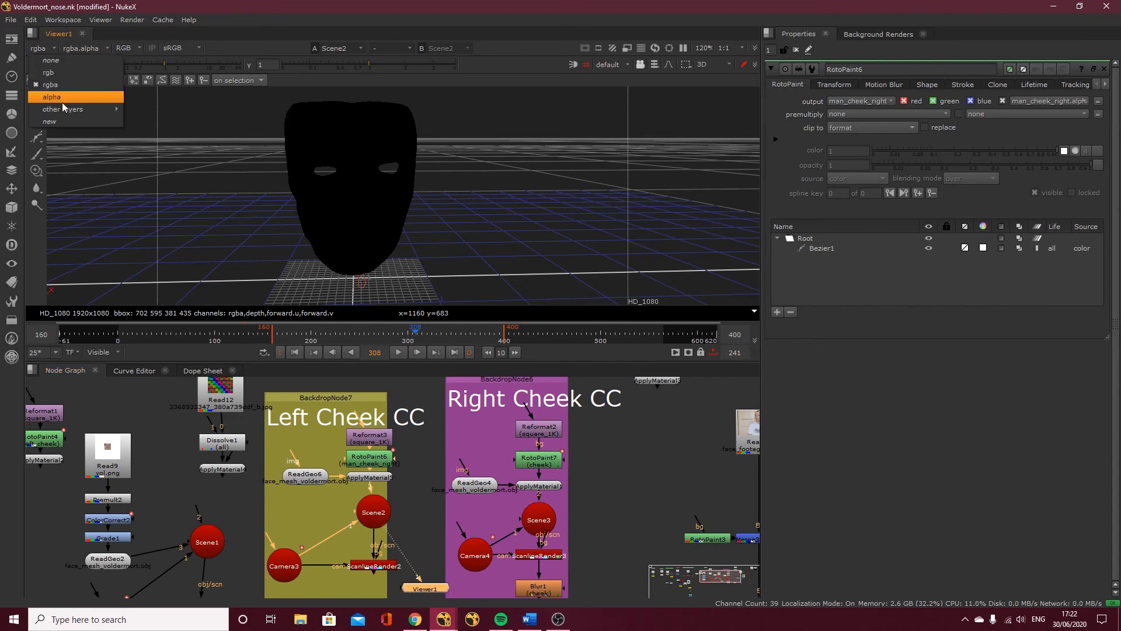
pyautogui.moveTo(70, 109)
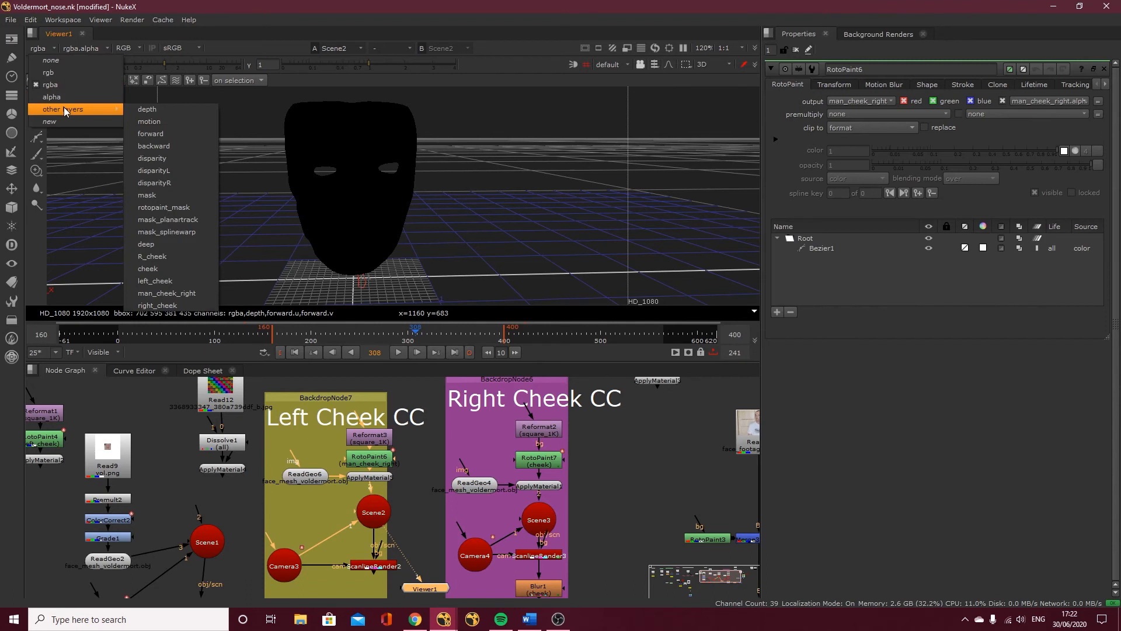
pyautogui.click(174, 293)
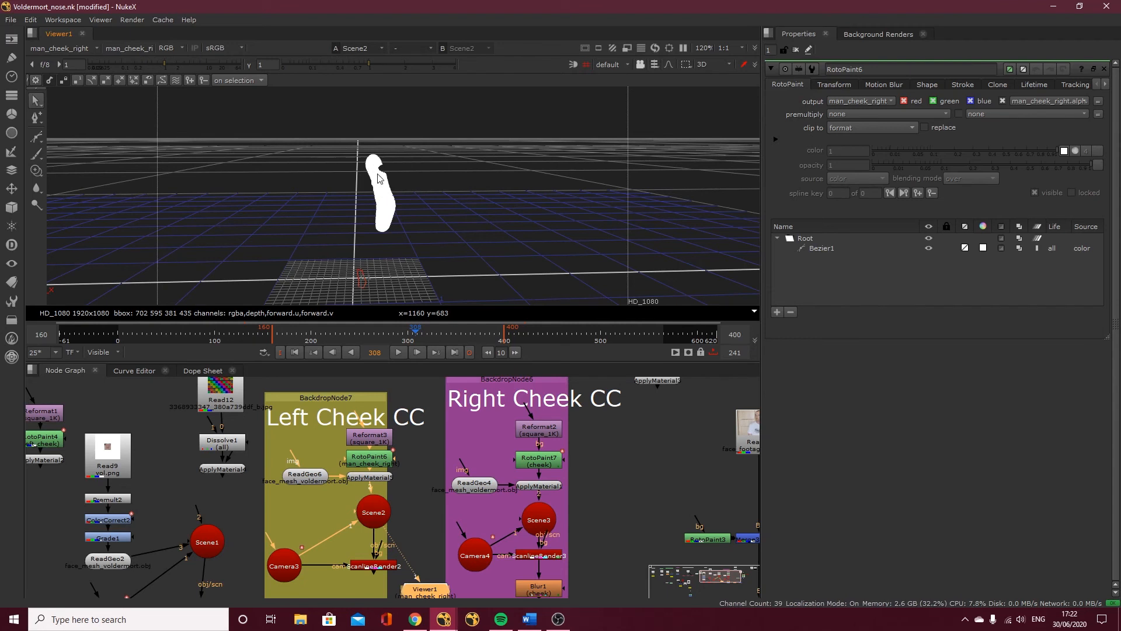
pyautogui.click(59, 48)
pyautogui.click(65, 86)
pyautogui.scroll(-3, 380, 435)
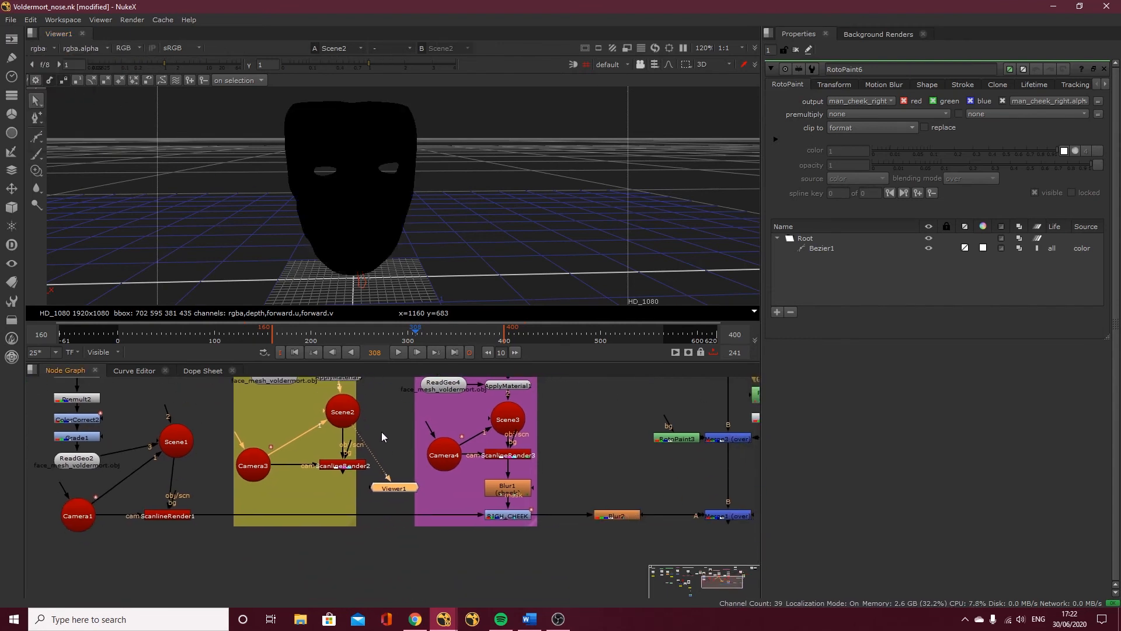
# Insert a Grade node between ScanlineRender1 and the right cheek correction, beneath ScanlineRender2, and view it.
pyautogui.press('g')
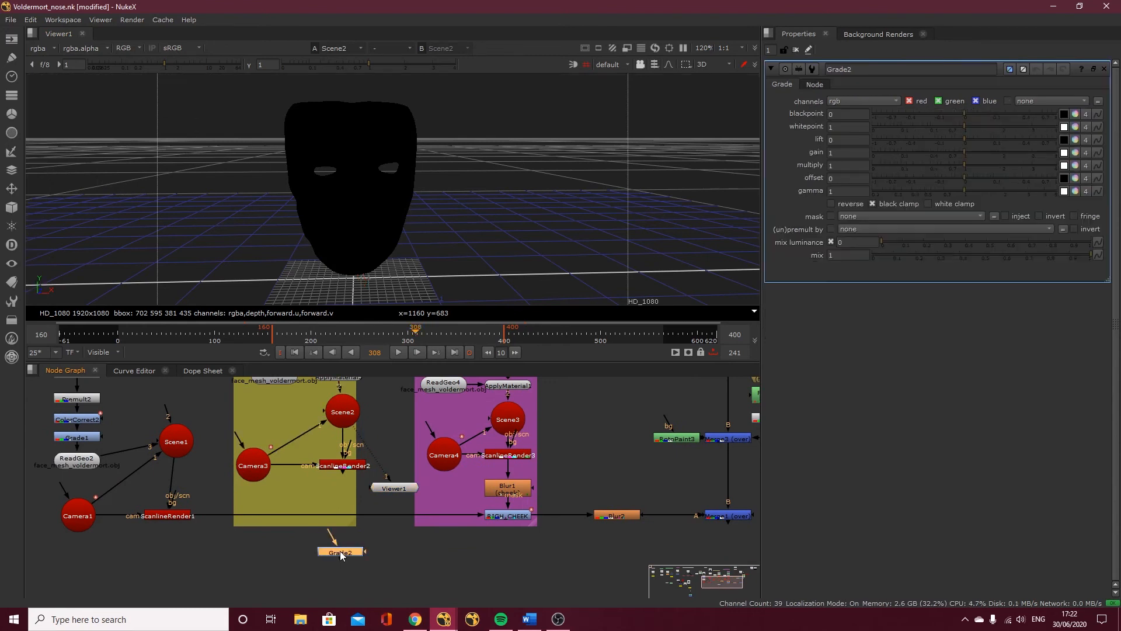
pyautogui.moveTo(340, 543); pyautogui.dragTo(339, 518)
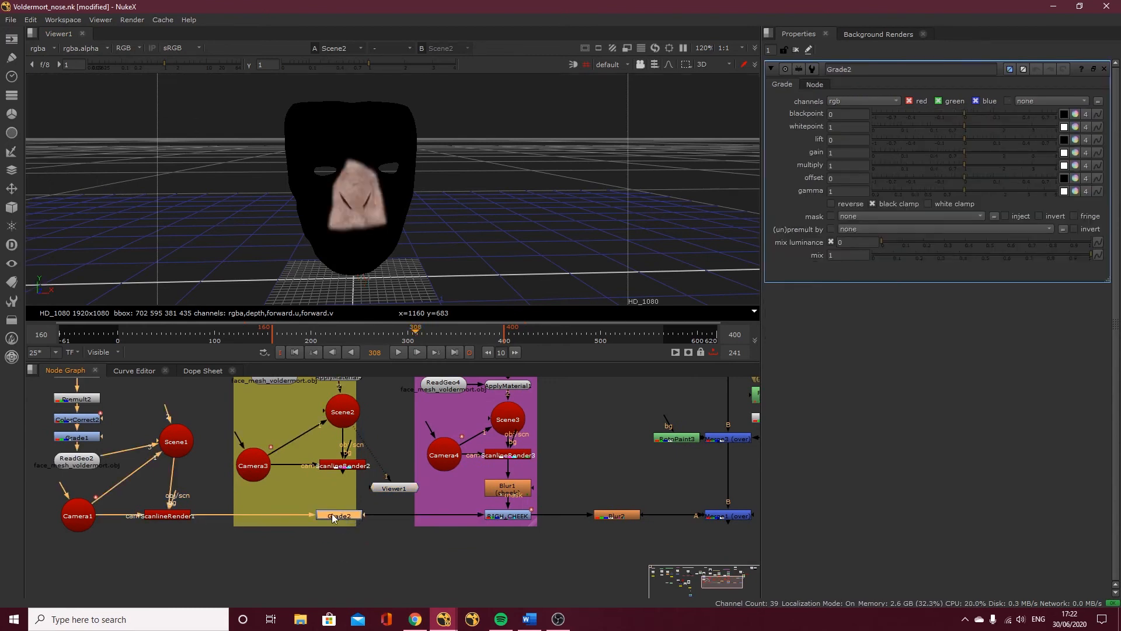
pyautogui.press('1')
pyautogui.click(391, 488)
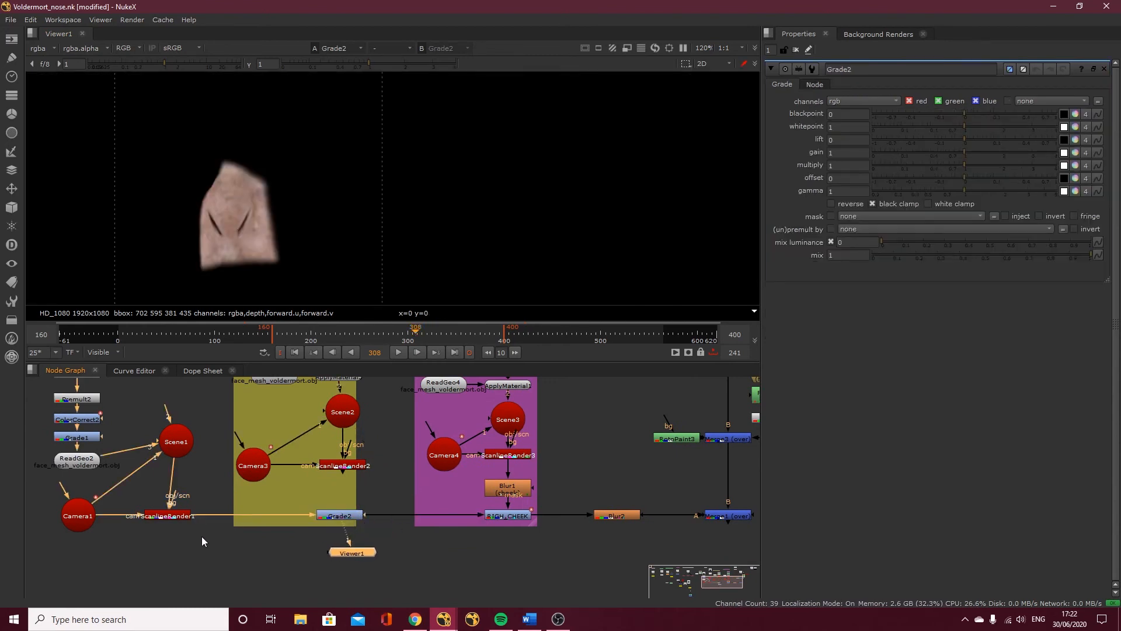
# Compare the output of ScanlineRender1 with that of Grade2 in Viewer1.
pyautogui.moveTo(160, 520); pyautogui.dragTo(227, 521, button='middle')
pyautogui.click(234, 520)
pyautogui.press('1')
pyautogui.moveTo(198, 439); pyautogui.dragTo(288, 487, button='middle')
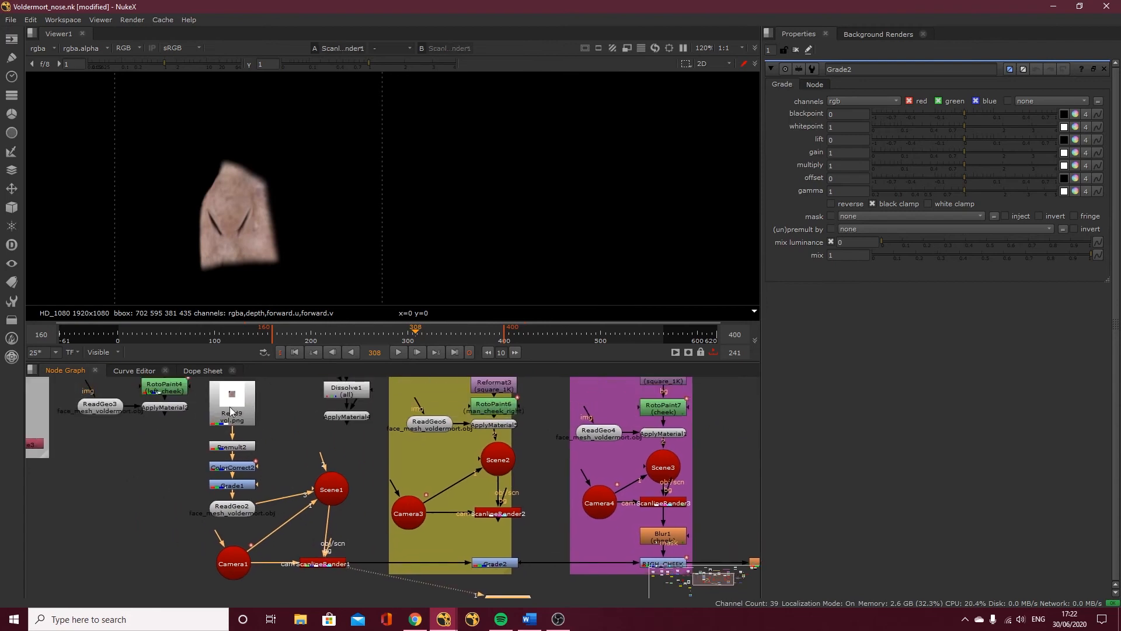
pyautogui.click(491, 563)
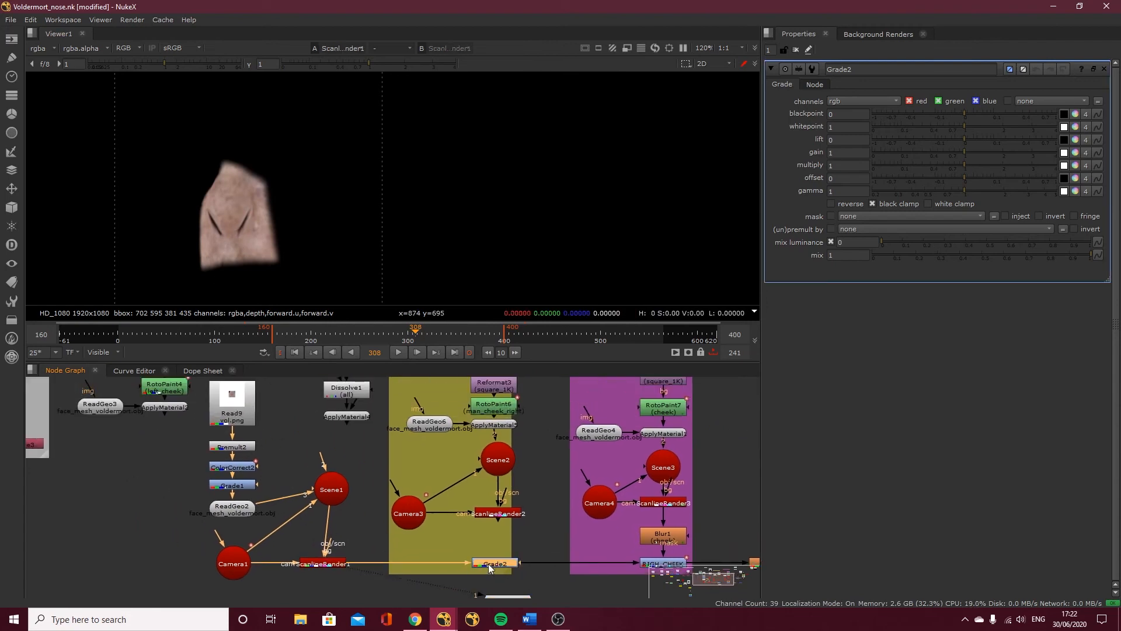
pyautogui.press('1')
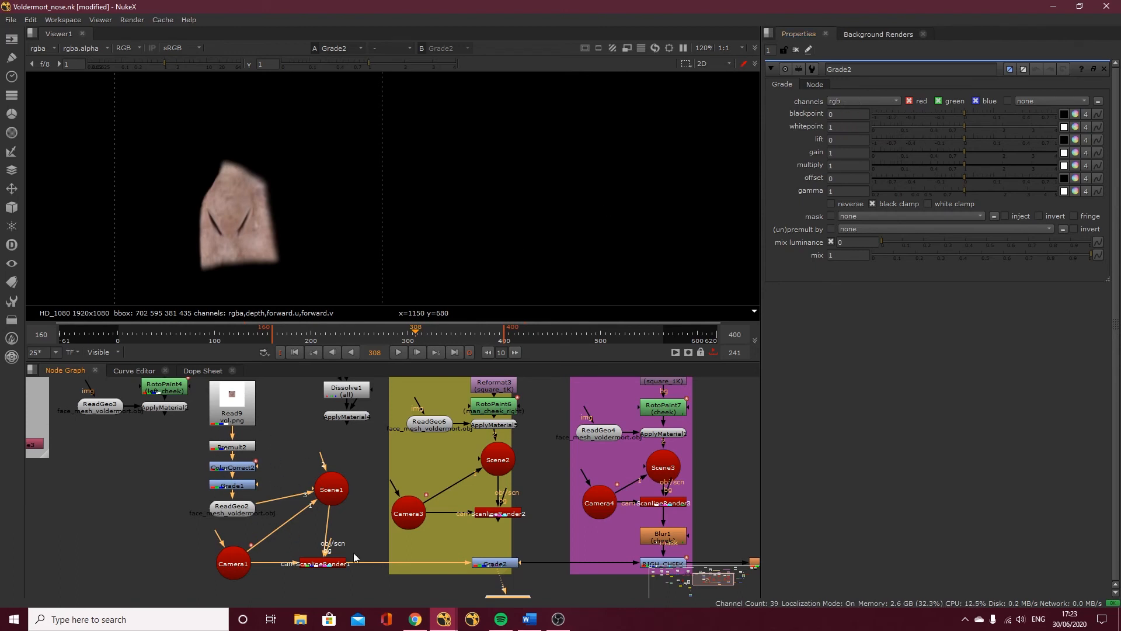
# Set Grade2's gain to 0.16 and connect its mask input to ScanlineRender2, keeping the node beneath the render.
pyautogui.moveTo(485, 562); pyautogui.dragTo(482, 562)
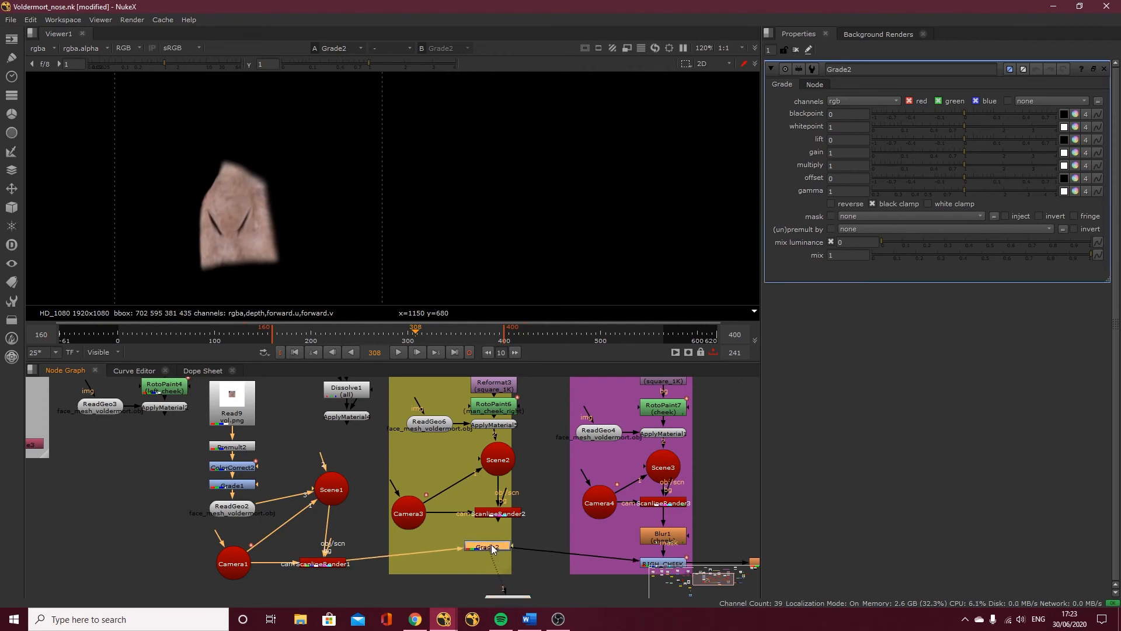
pyautogui.moveTo(964, 150); pyautogui.dragTo(908, 153)
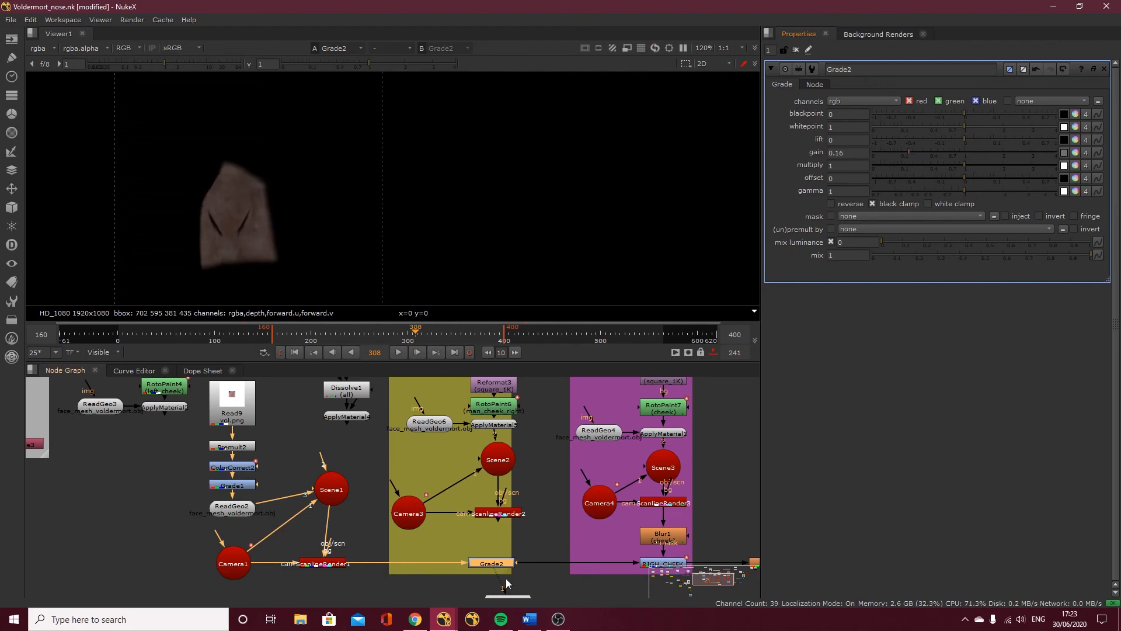
pyautogui.moveTo(501, 562); pyautogui.dragTo(497, 512)
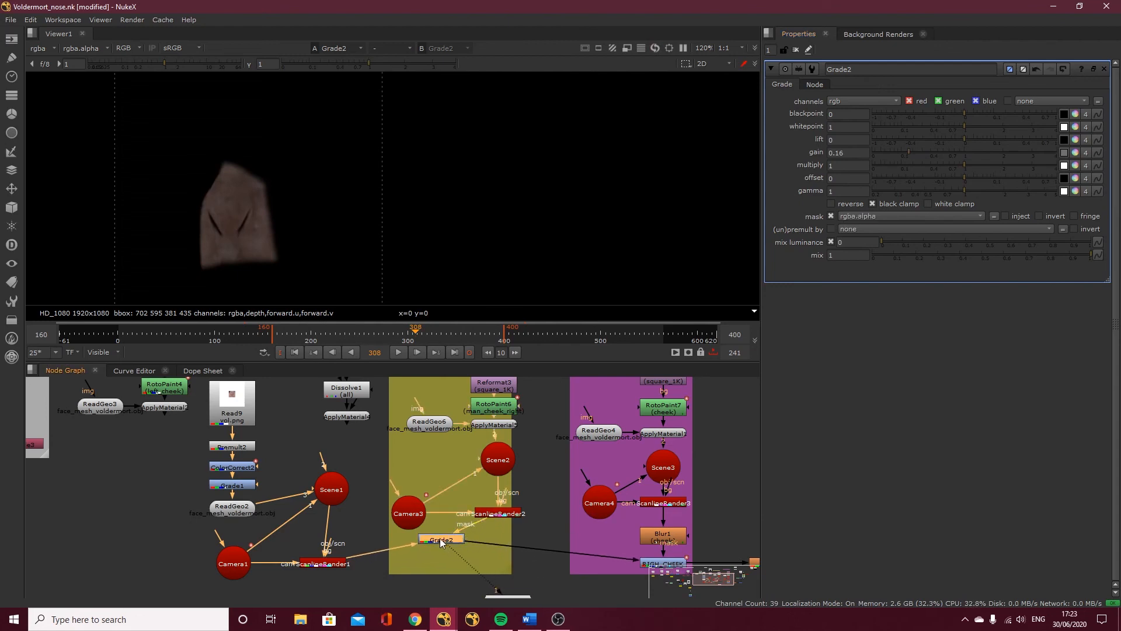
pyautogui.moveTo(440, 538); pyautogui.dragTo(496, 565)
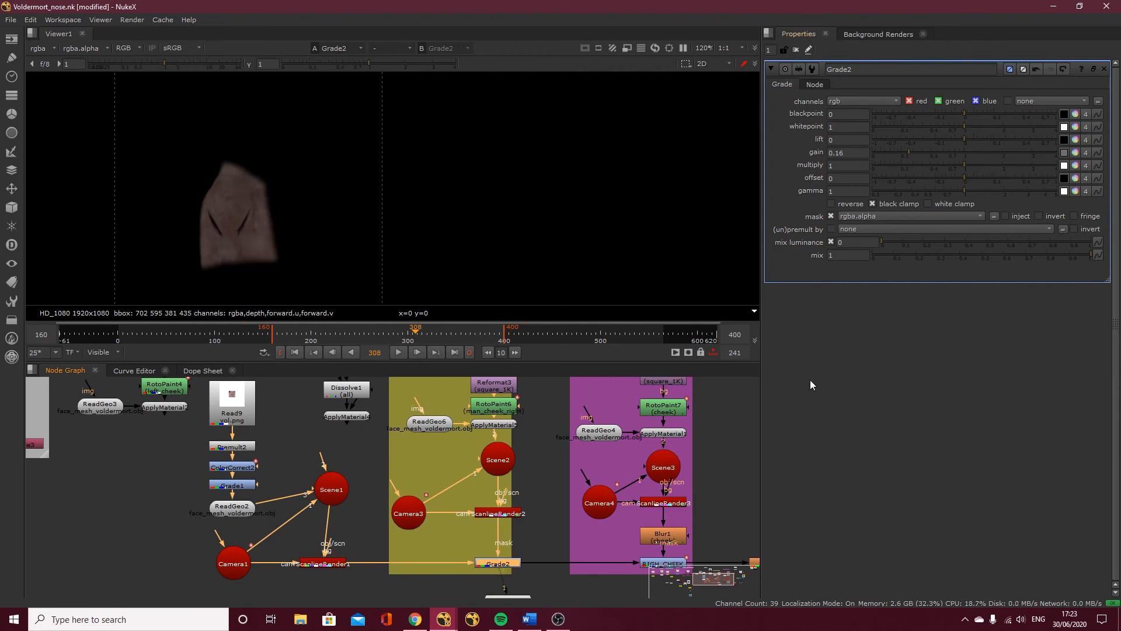
# Set Grade2's mask channel to man_cheek_right.alpha and its gain to 0.8.
pyautogui.click(868, 216)
pyautogui.moveTo(912, 376)
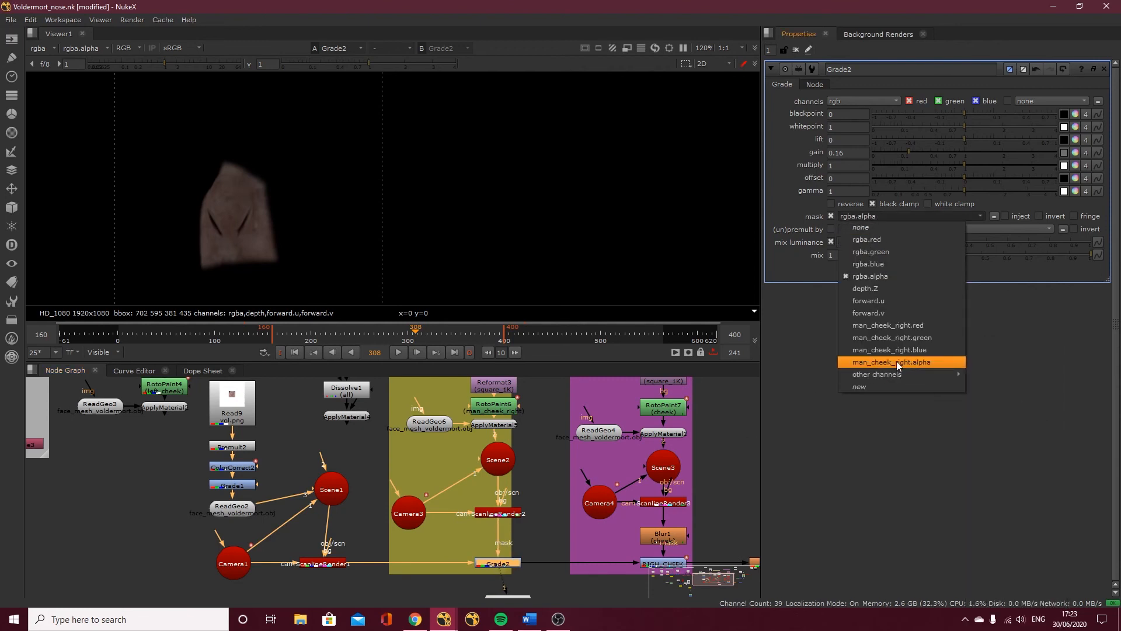
pyautogui.click(896, 362)
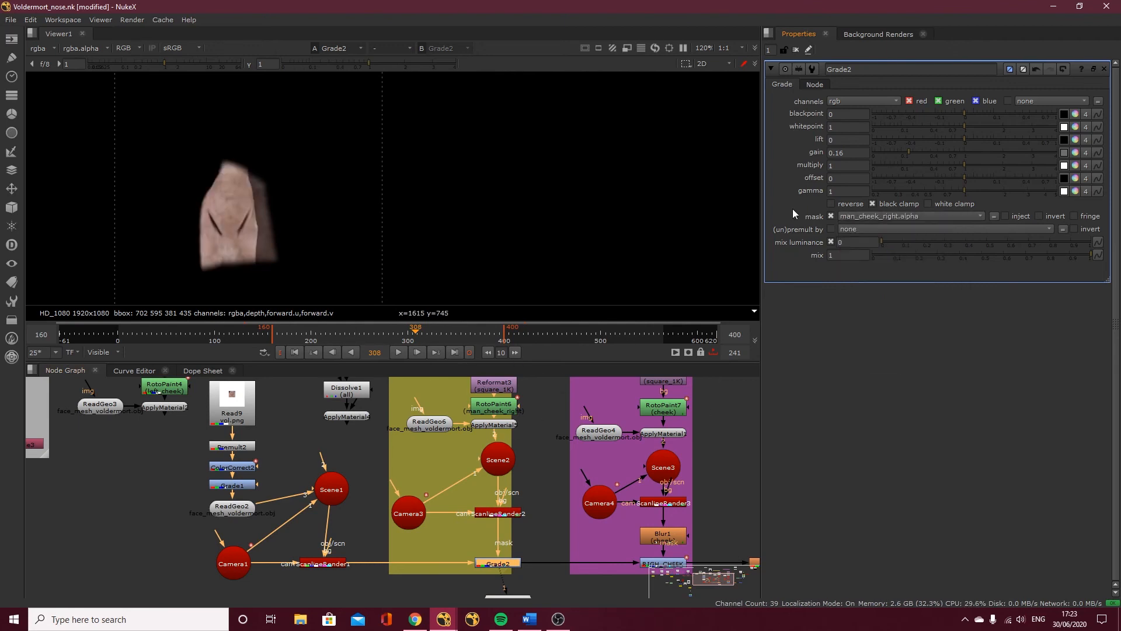
pyautogui.moveTo(905, 150); pyautogui.dragTo(955, 166)
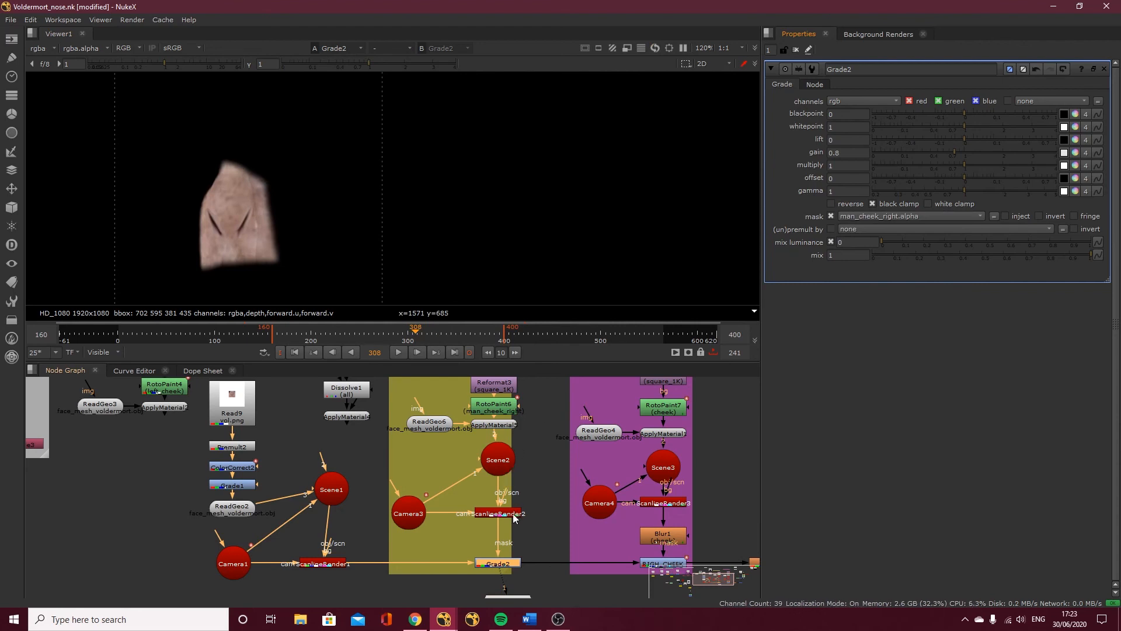
# View Scene2's man_cheek_right layer and examine the cheek mask against the ReadGeo6 face mesh.
pyautogui.click(500, 464)
pyautogui.press('1')
pyautogui.click(78, 52)
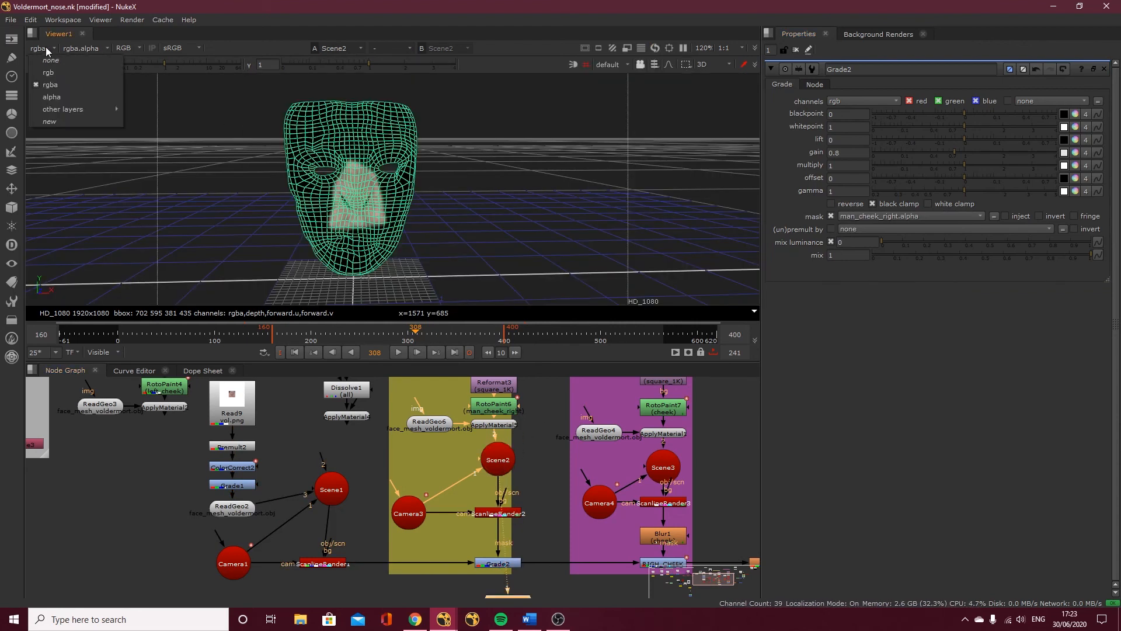
pyautogui.moveTo(76, 109)
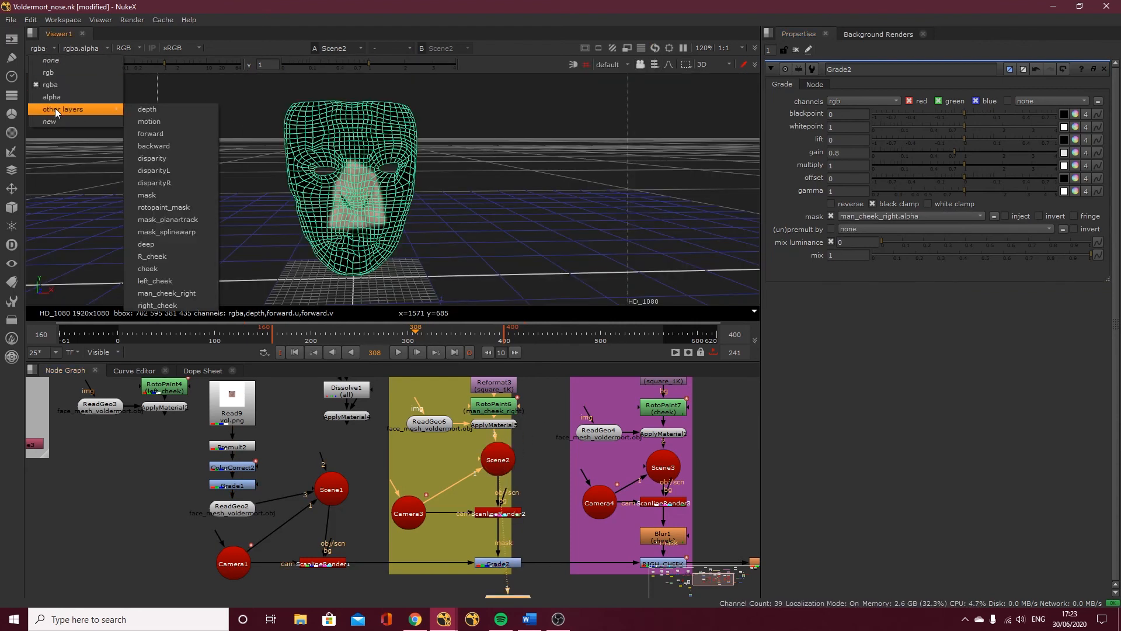
pyautogui.click(168, 294)
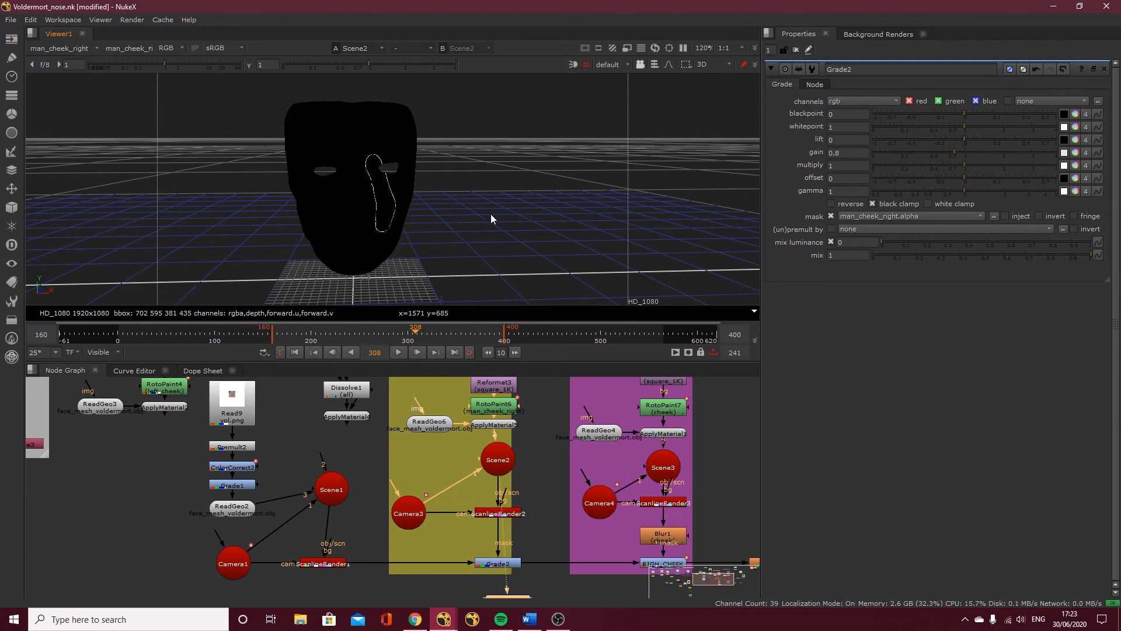
pyautogui.doubleClick(427, 423)
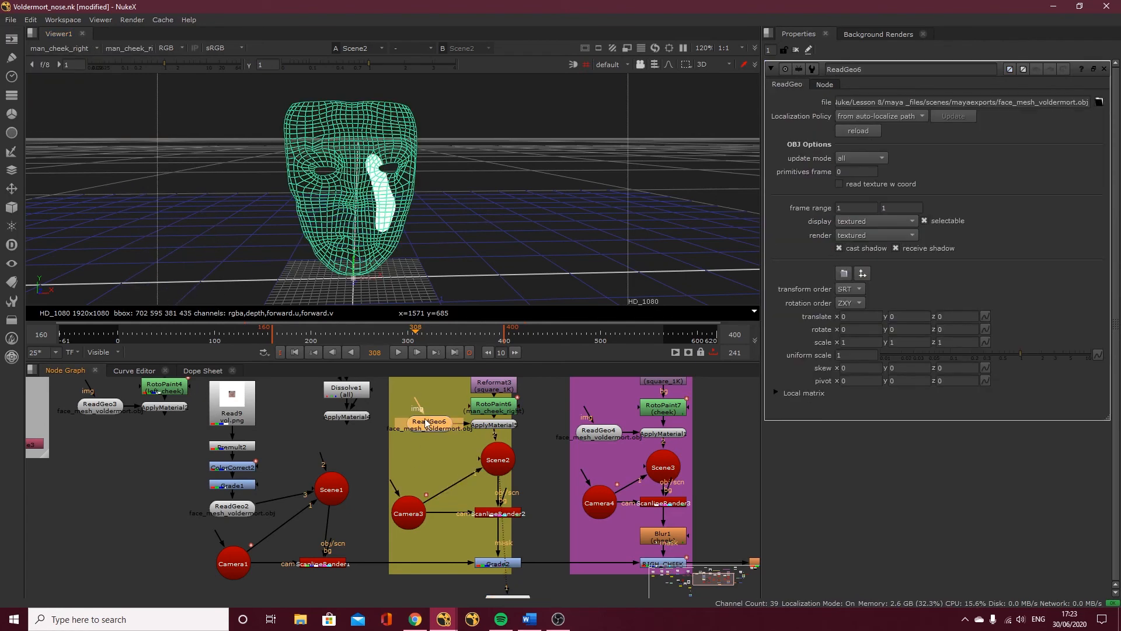
pyautogui.click(528, 239)
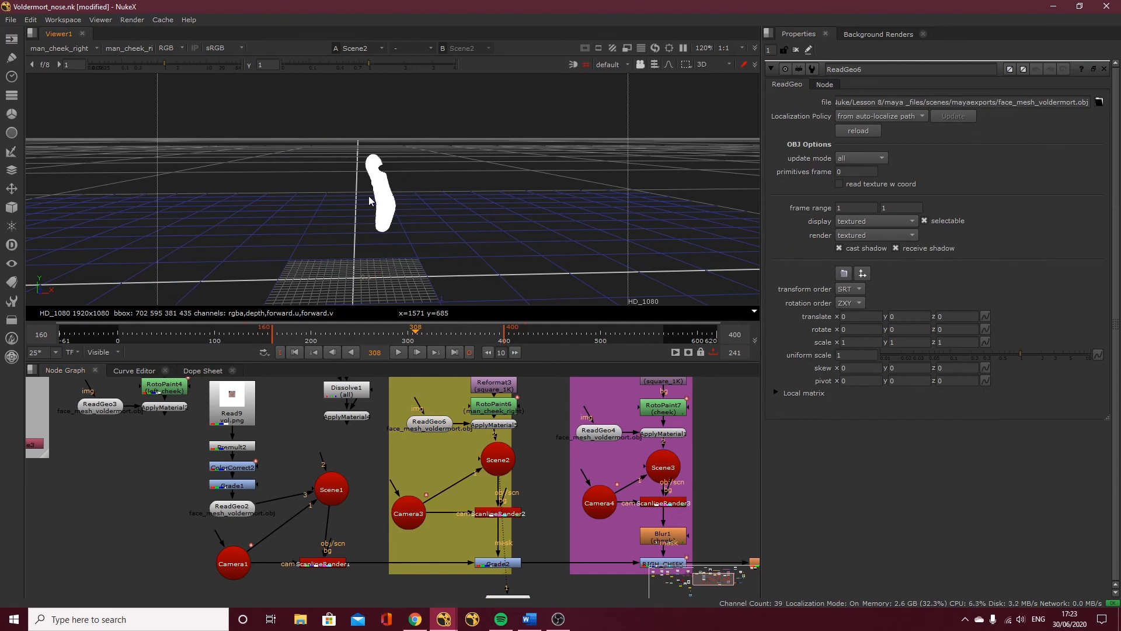
# View Grade2's output in rgba and set both its gain and multiply to 0.41.
pyautogui.click(494, 564)
pyautogui.press('1')
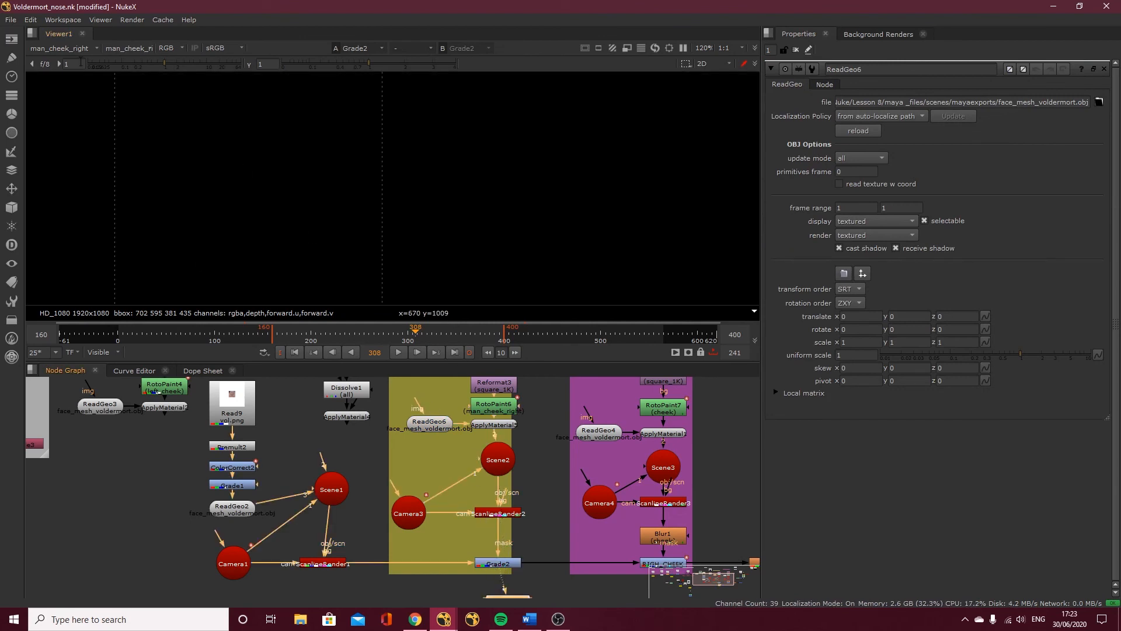
pyautogui.click(73, 52)
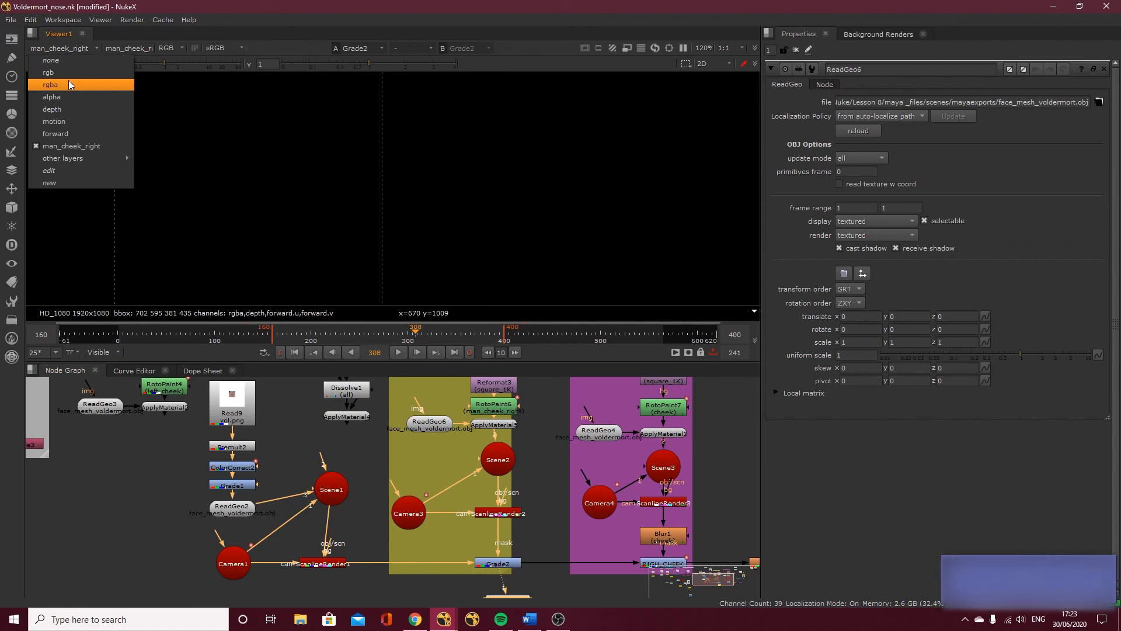
pyautogui.click(68, 81)
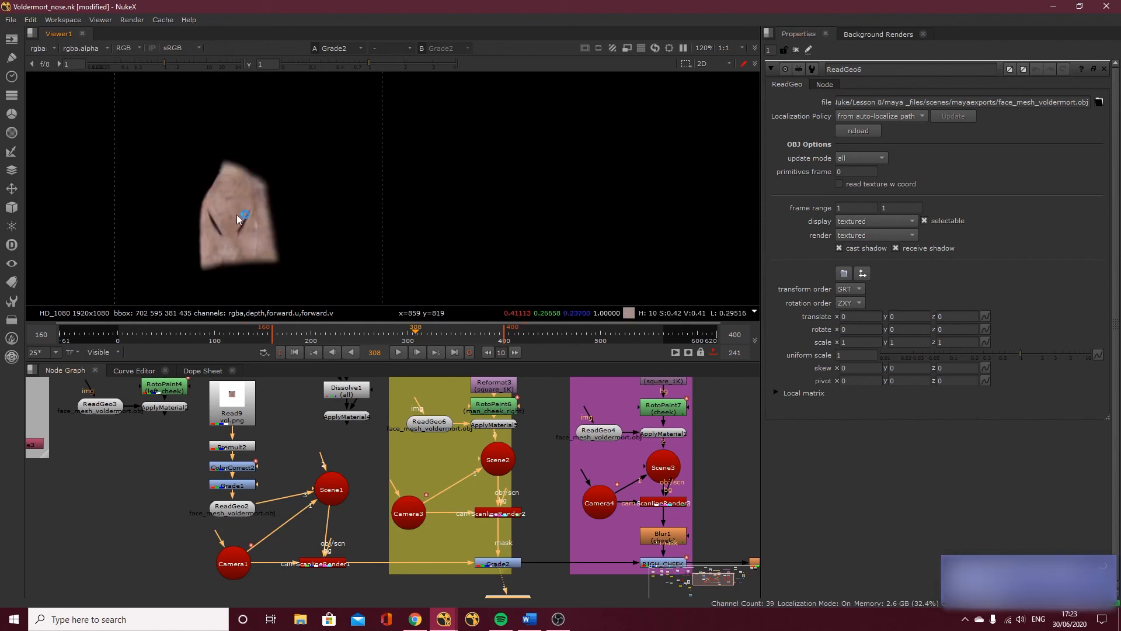
pyautogui.doubleClick(514, 566)
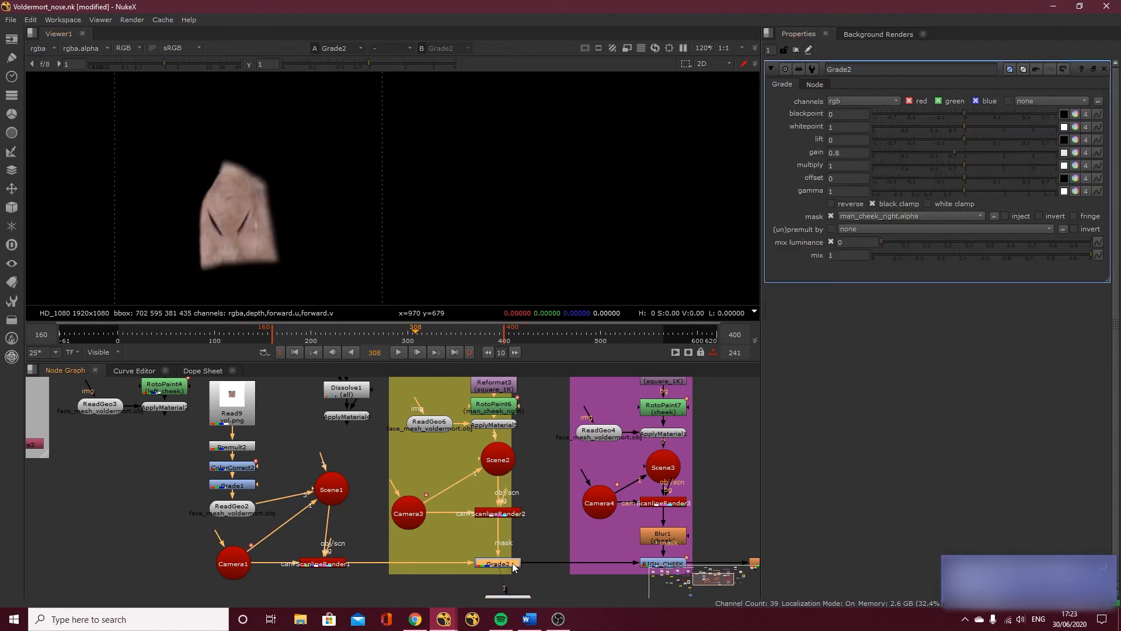
pyautogui.moveTo(953, 153); pyautogui.dragTo(931, 166)
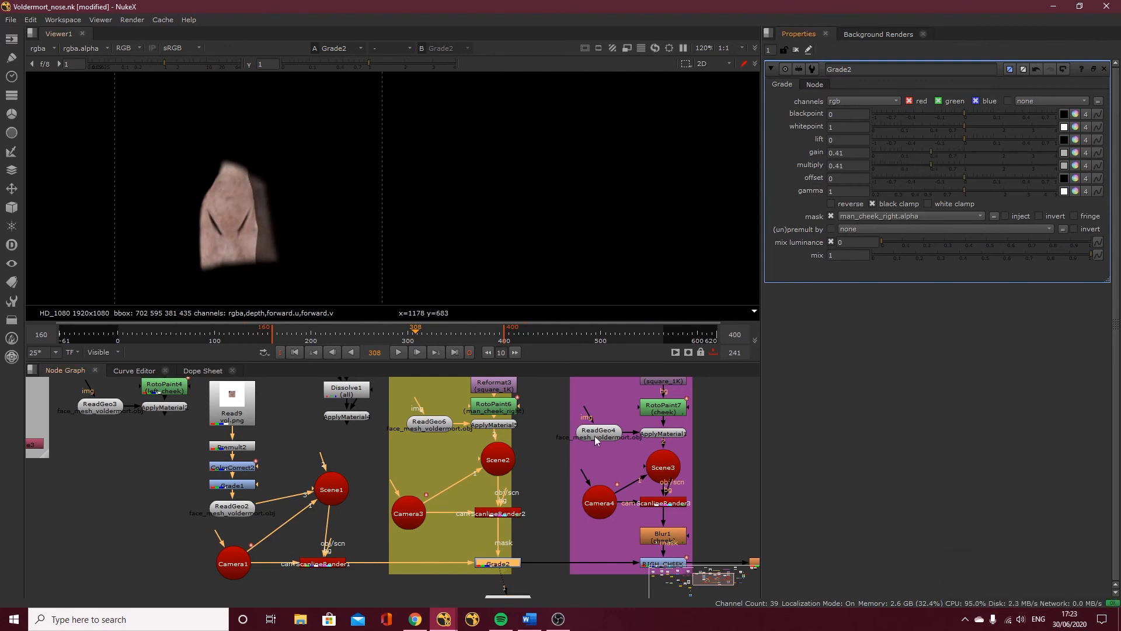
# View the Merge1 composite and examine how the graded nose patch sits on the whole face.
pyautogui.scroll(-3, 413, 492)
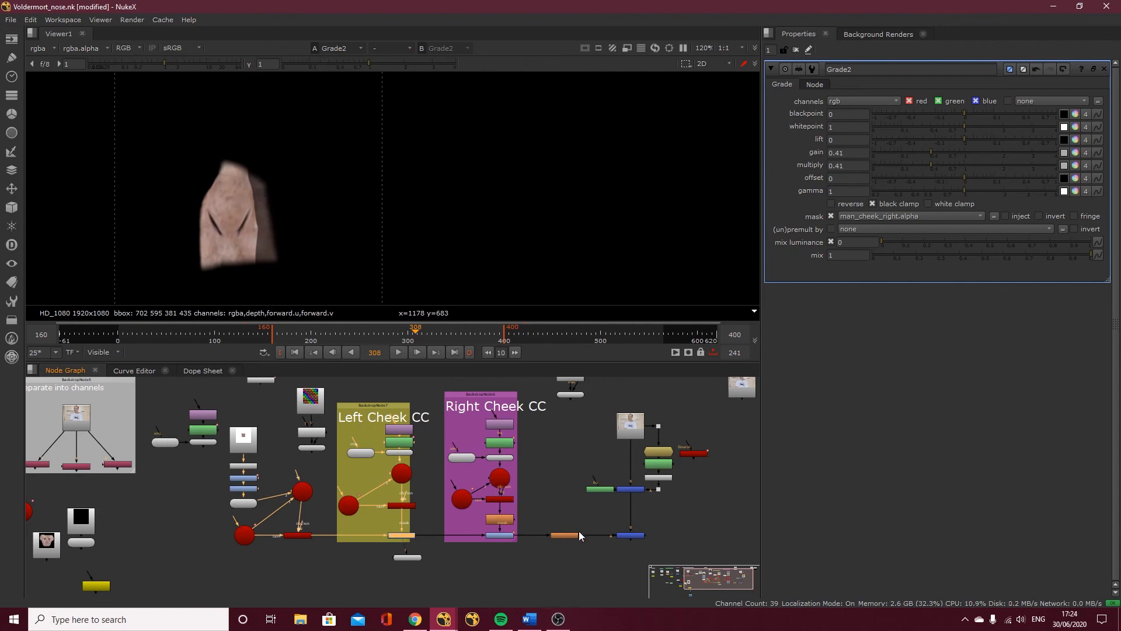
pyautogui.moveTo(620, 540); pyautogui.dragTo(526, 535, button='middle')
pyautogui.press('ctrl')
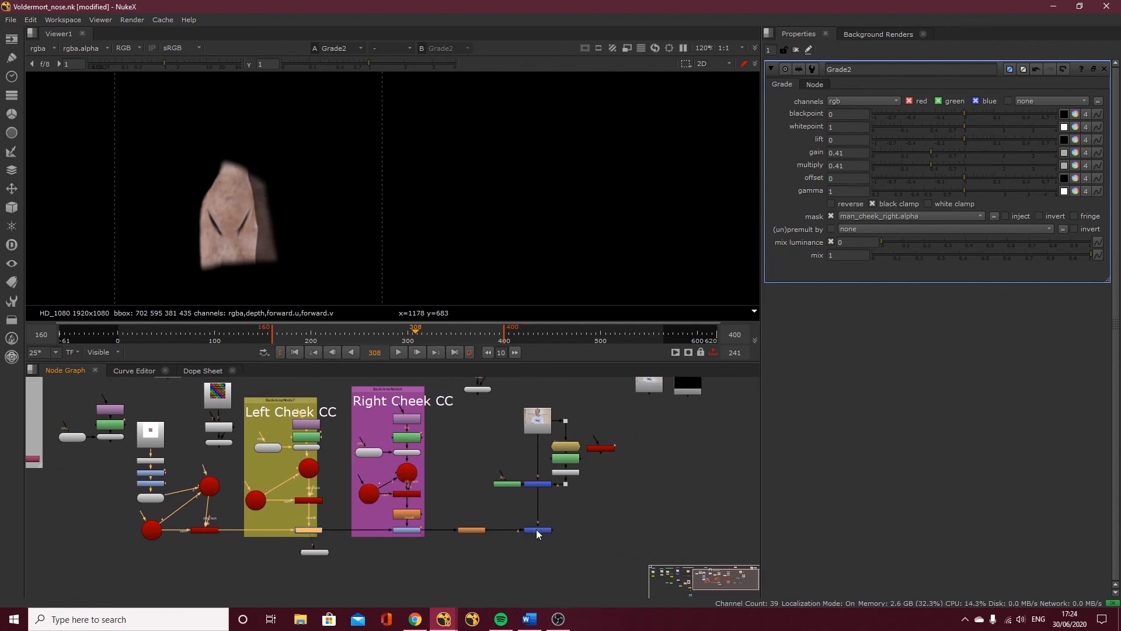
pyautogui.click(536, 529)
pyautogui.press('1')
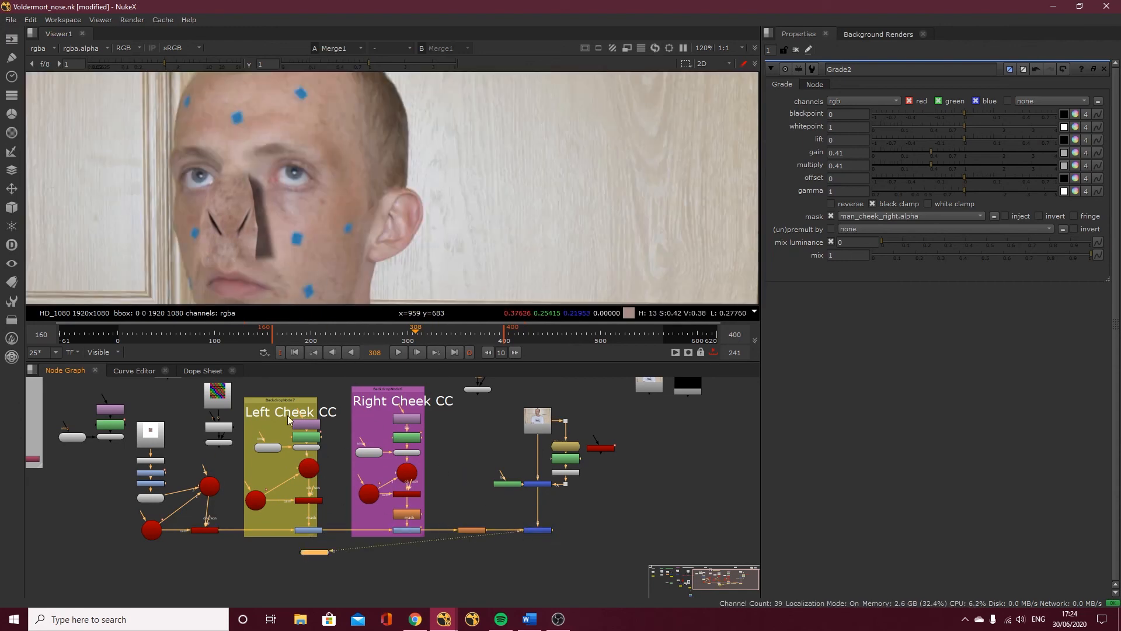
pyautogui.scroll(-3, 395, 230)
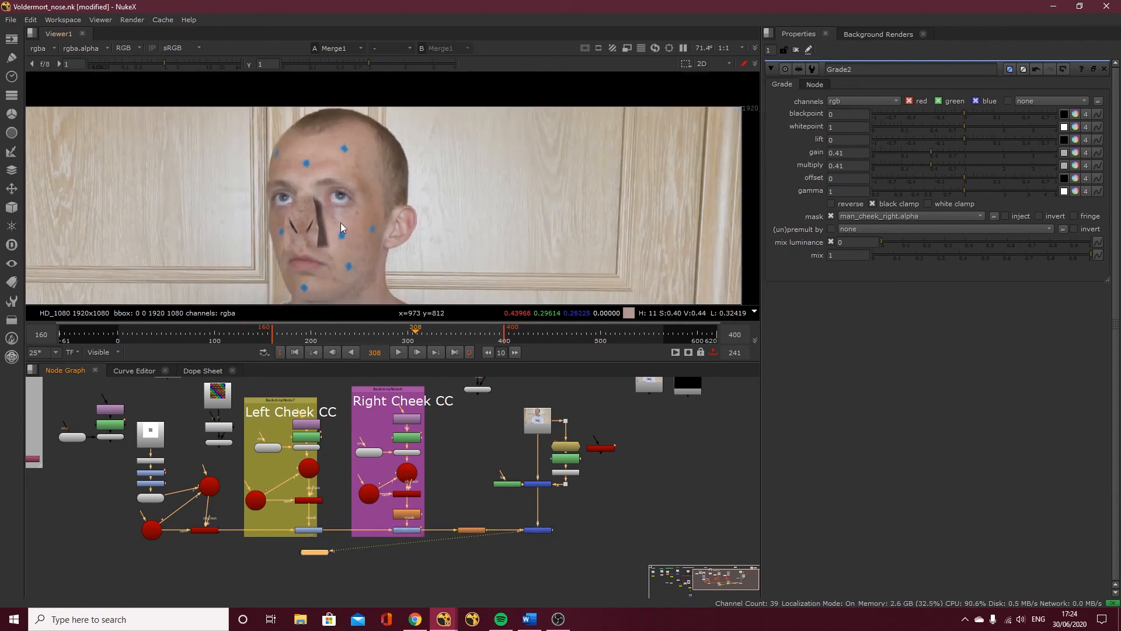
# Disable Grade2 in the Left Cheek CC group and review the RIGH_CHEEK node's grade settings on the composite at frame 252.
pyautogui.doubleClick(407, 530)
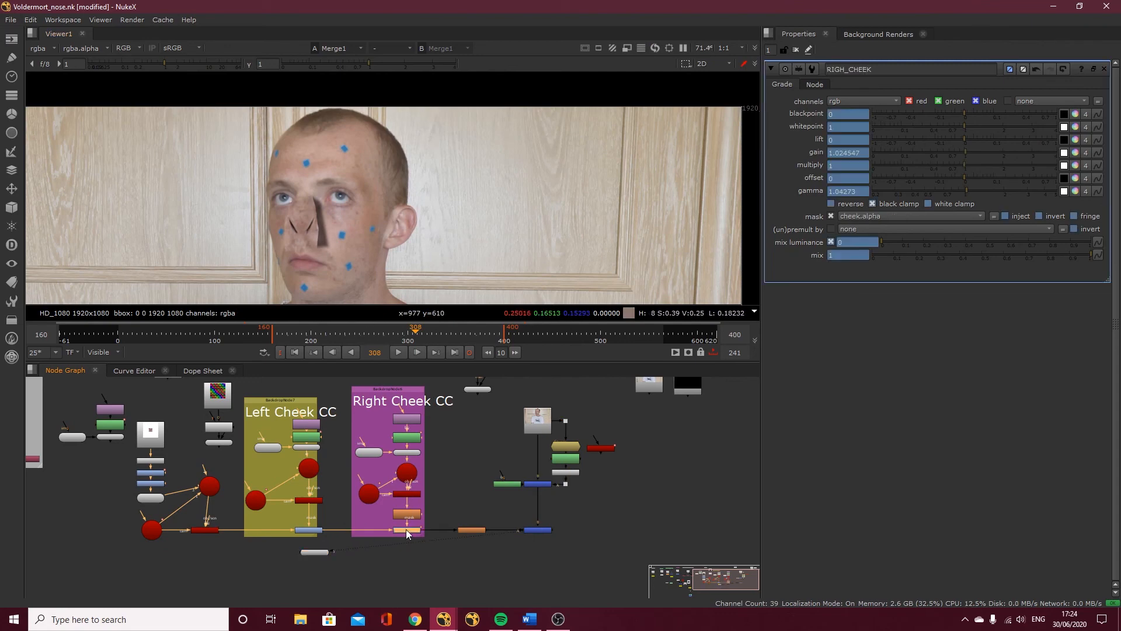
pyautogui.moveTo(307, 529); pyautogui.dragTo(306, 515)
pyautogui.press('d')
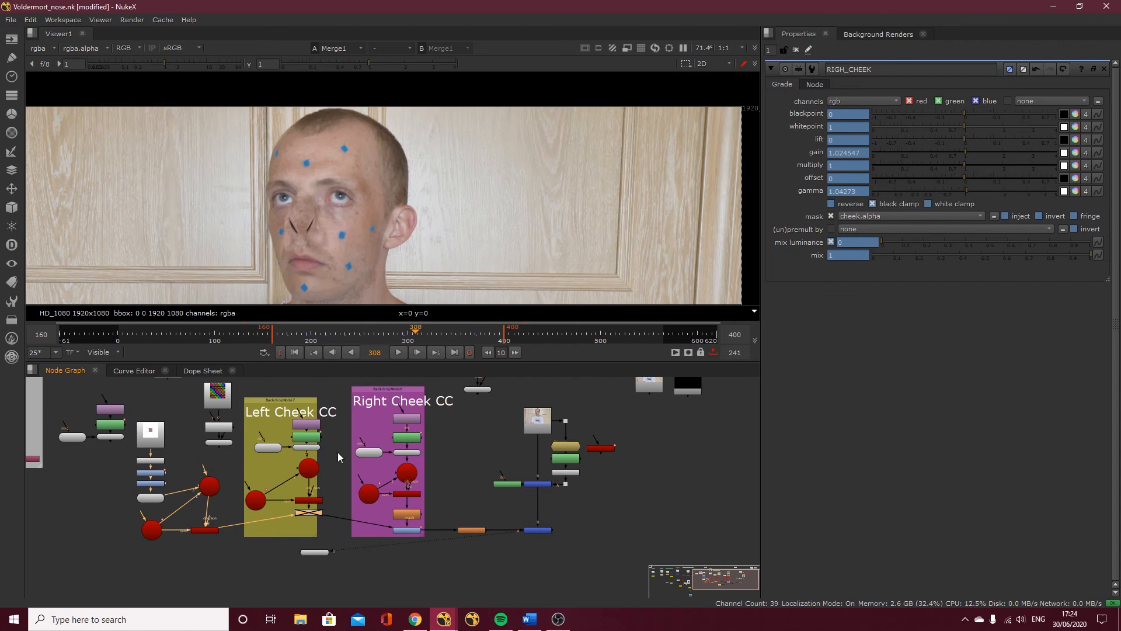
pyautogui.click(407, 530)
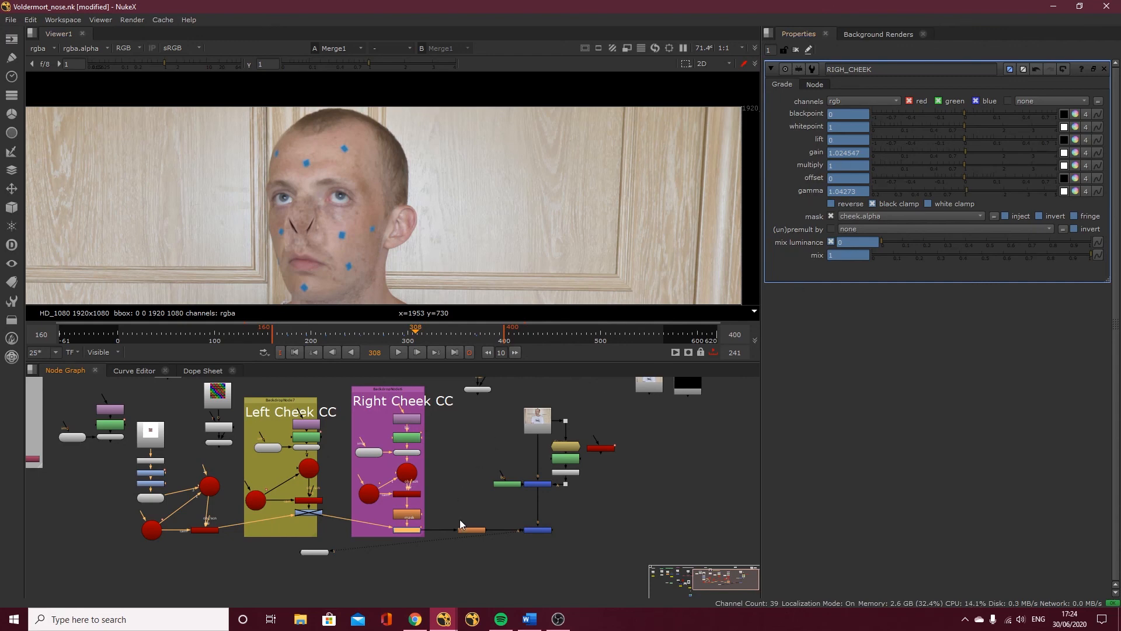
pyautogui.moveTo(440, 338); pyautogui.dragTo(361, 344)
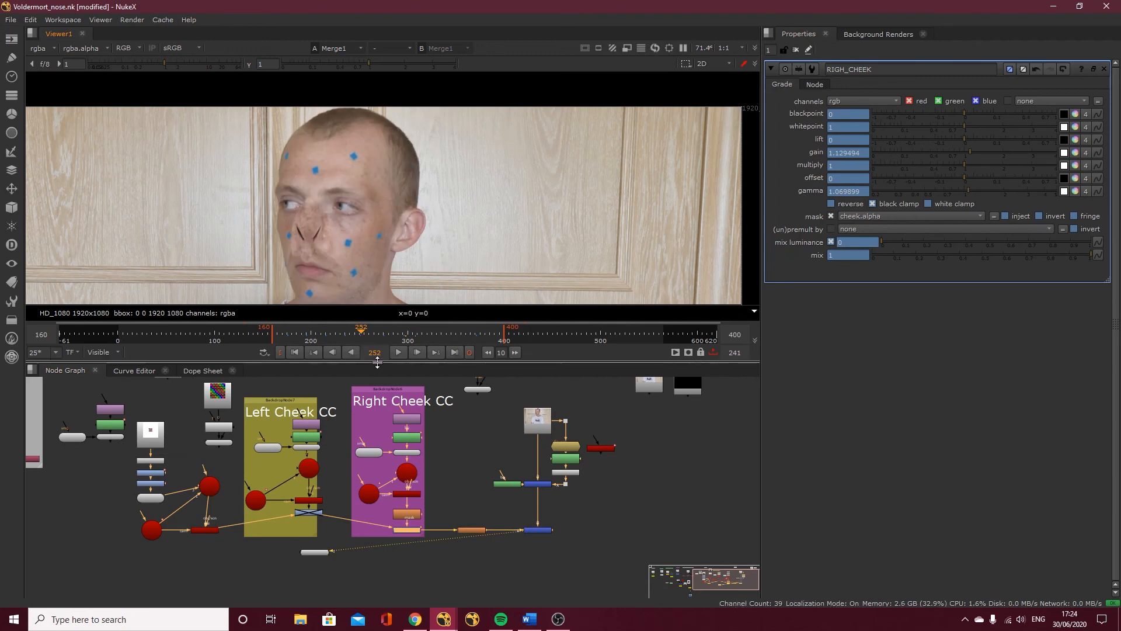